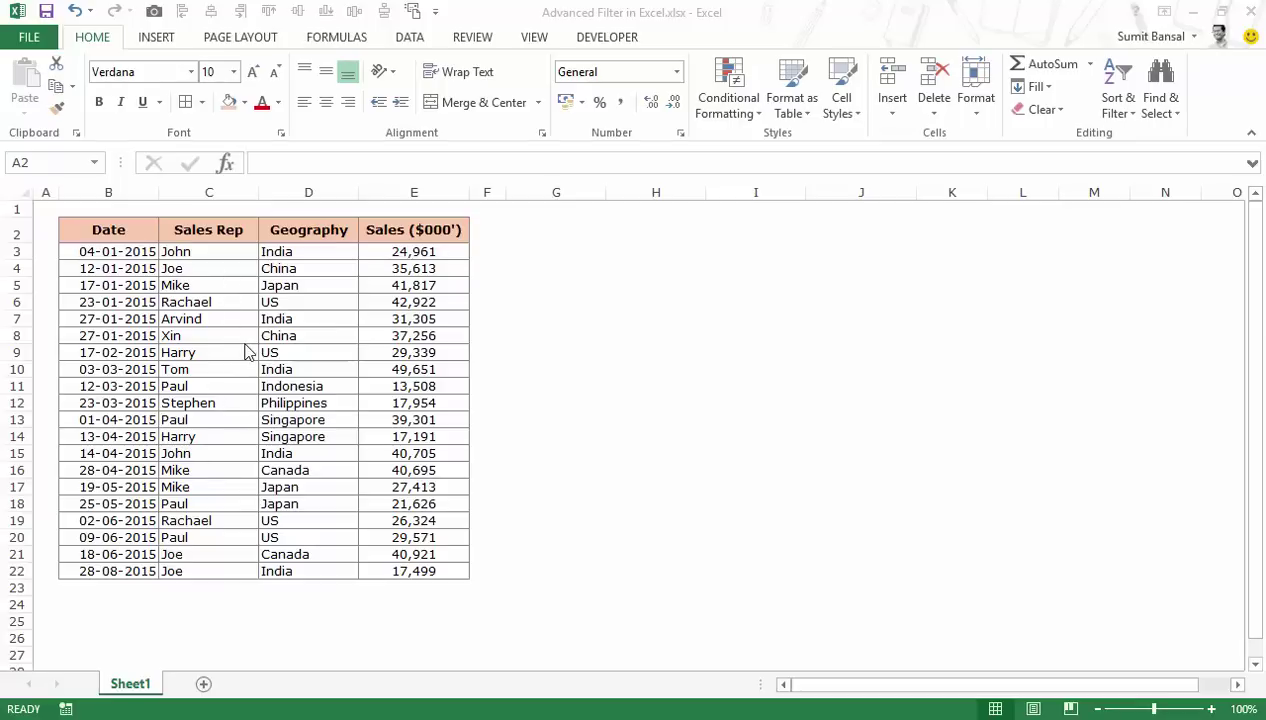
- Open Advanced Filter (list $B$2:$E$22, criteria $G$2:$J$4) and choose Copy to another location
click(409, 37)
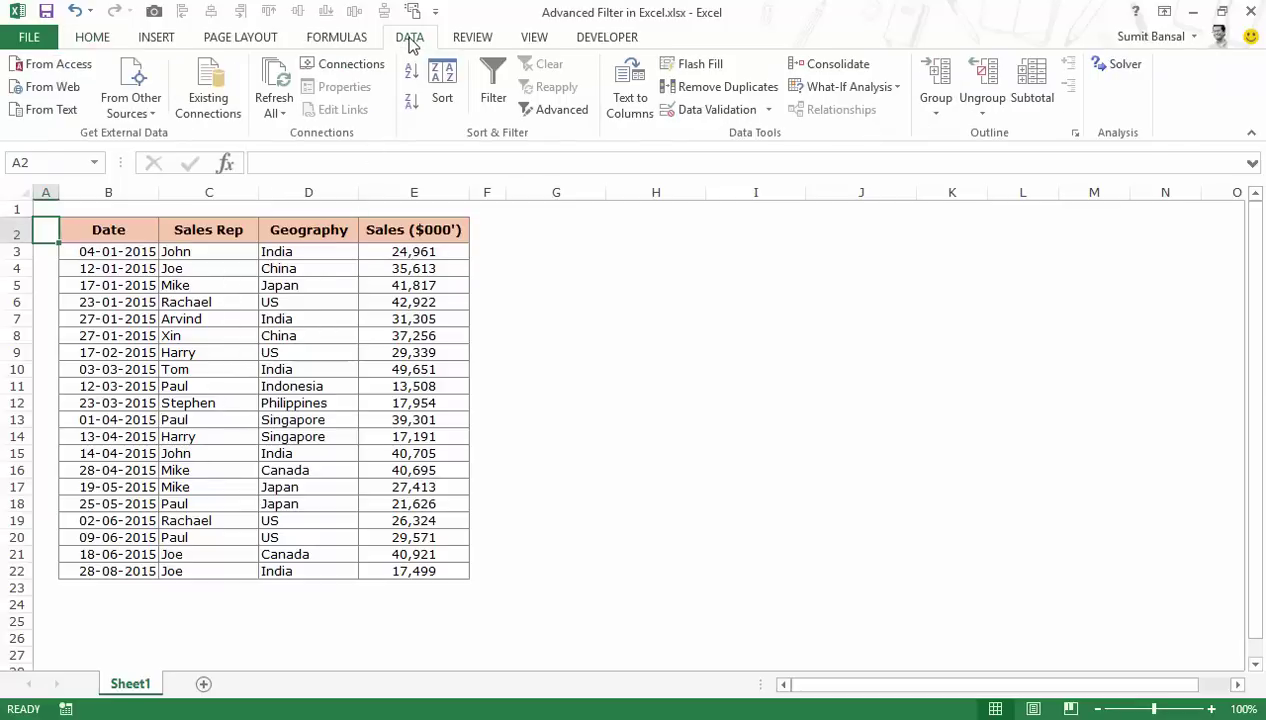
click(561, 116)
drag(868, 301, 688, 253)
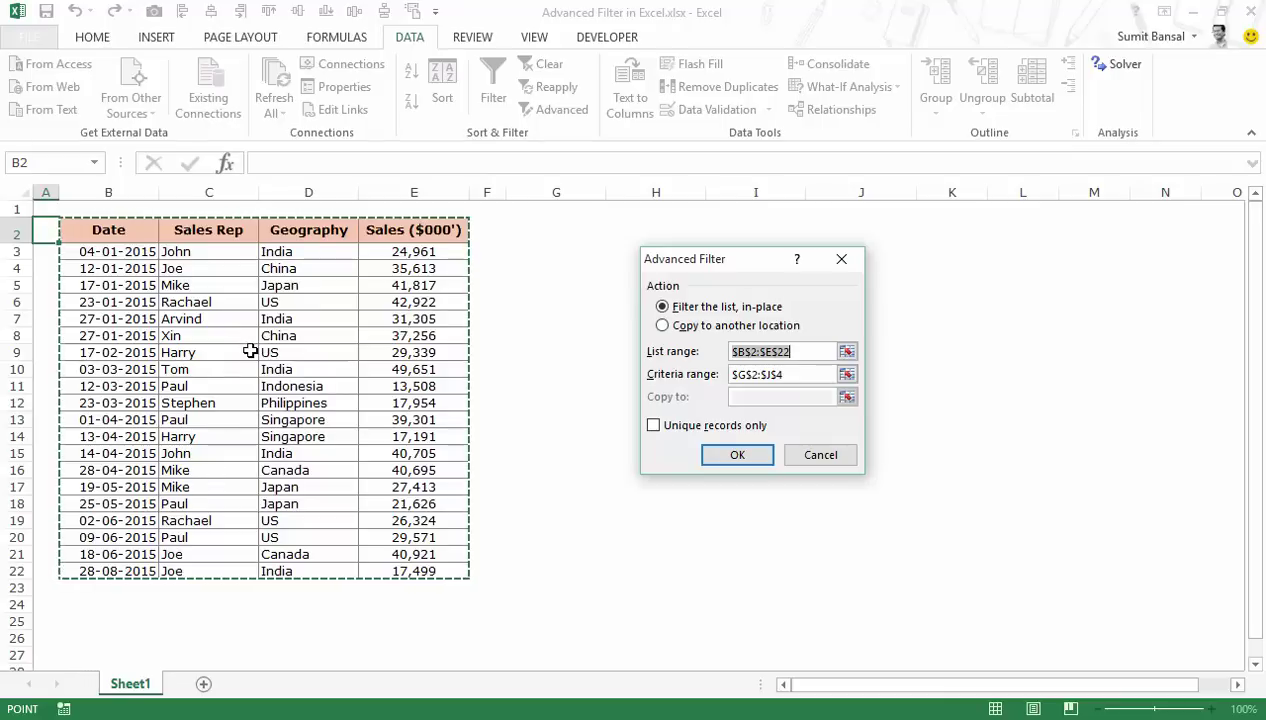
click(694, 327)
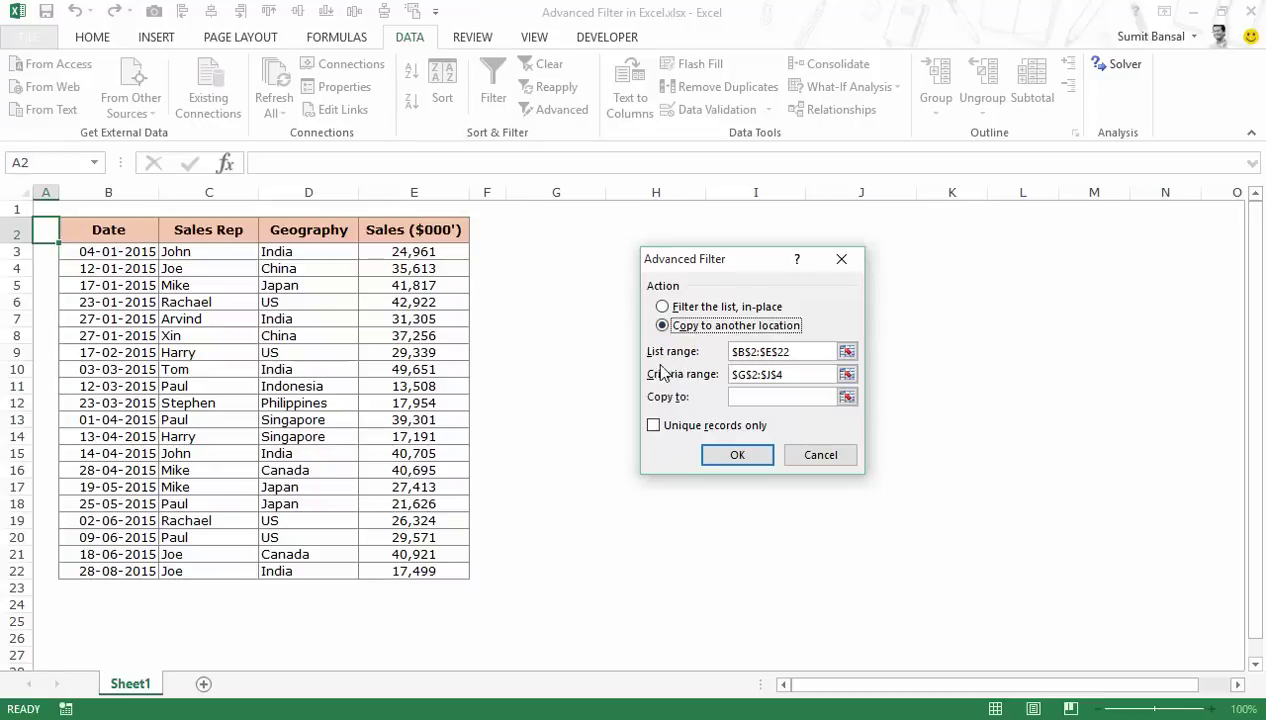
- Set the list range to the Sales Rep column, C3:C22
key(Tab)
click(846, 352)
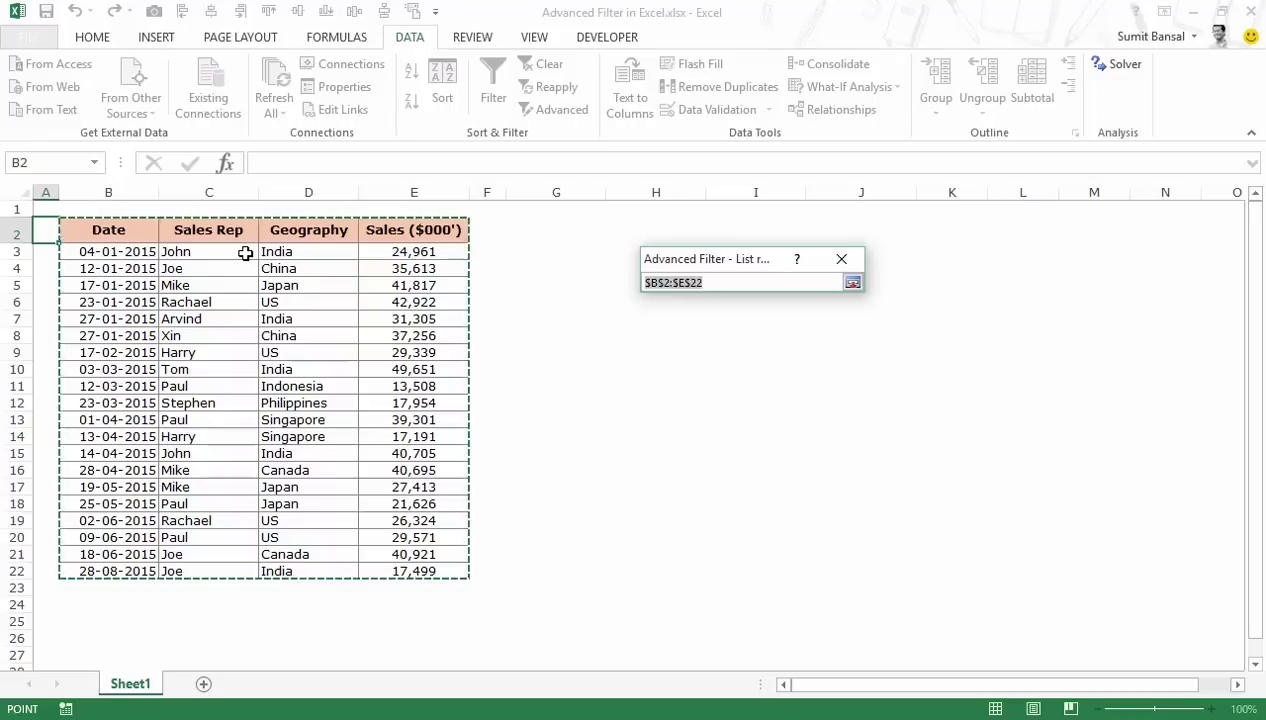
drag(245, 253, 240, 301)
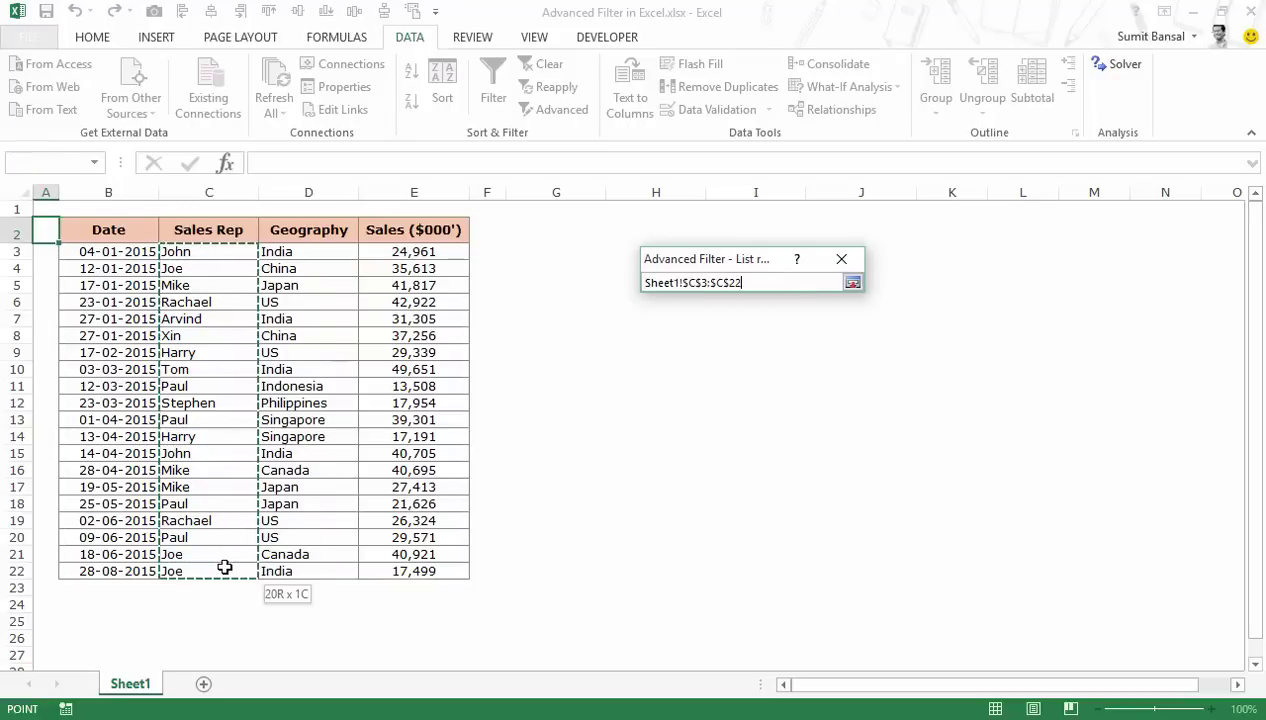
drag(225, 567, 225, 568)
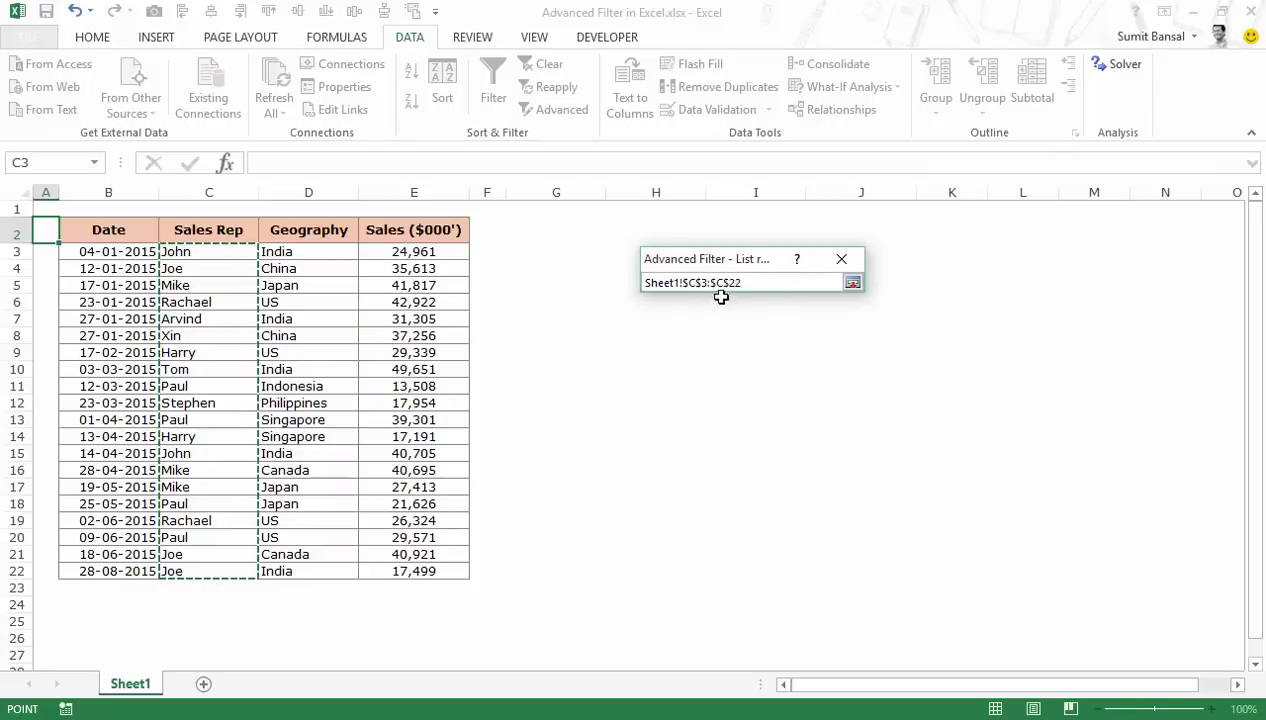
click(852, 283)
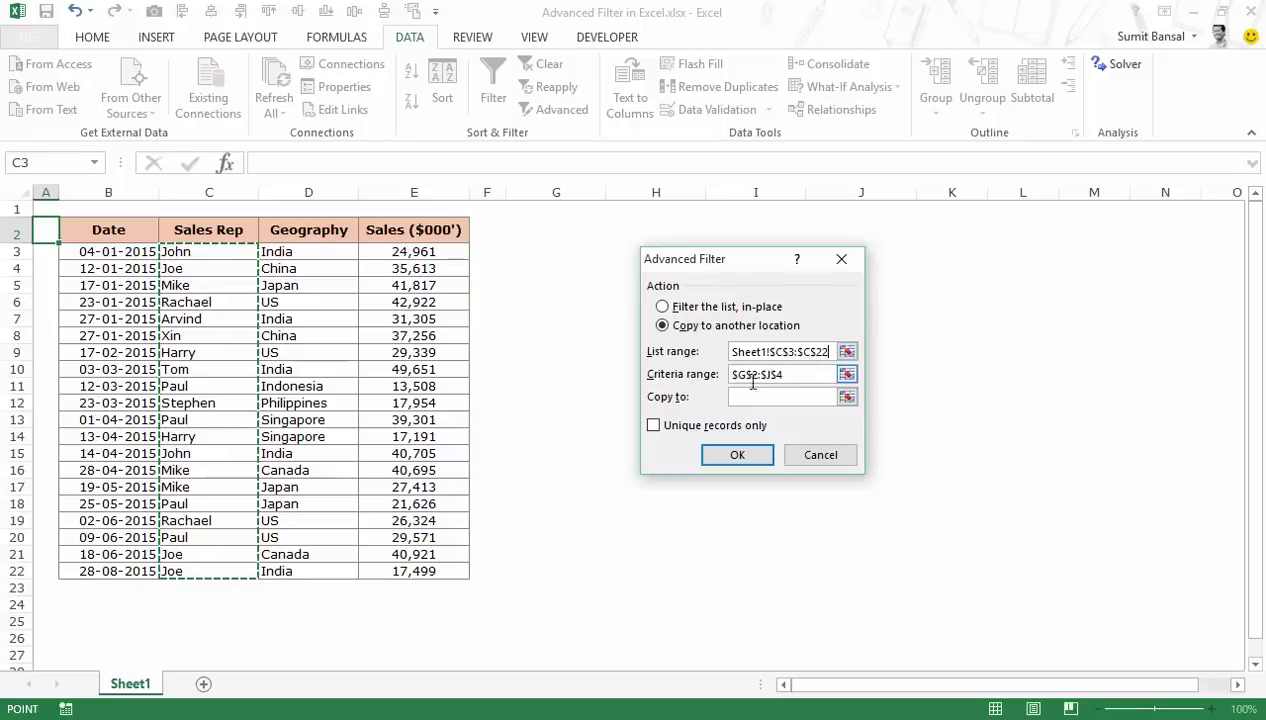
- Clear the criteria range, set Copy to H3, and tick Unique records only
drag(812, 370, 710, 376)
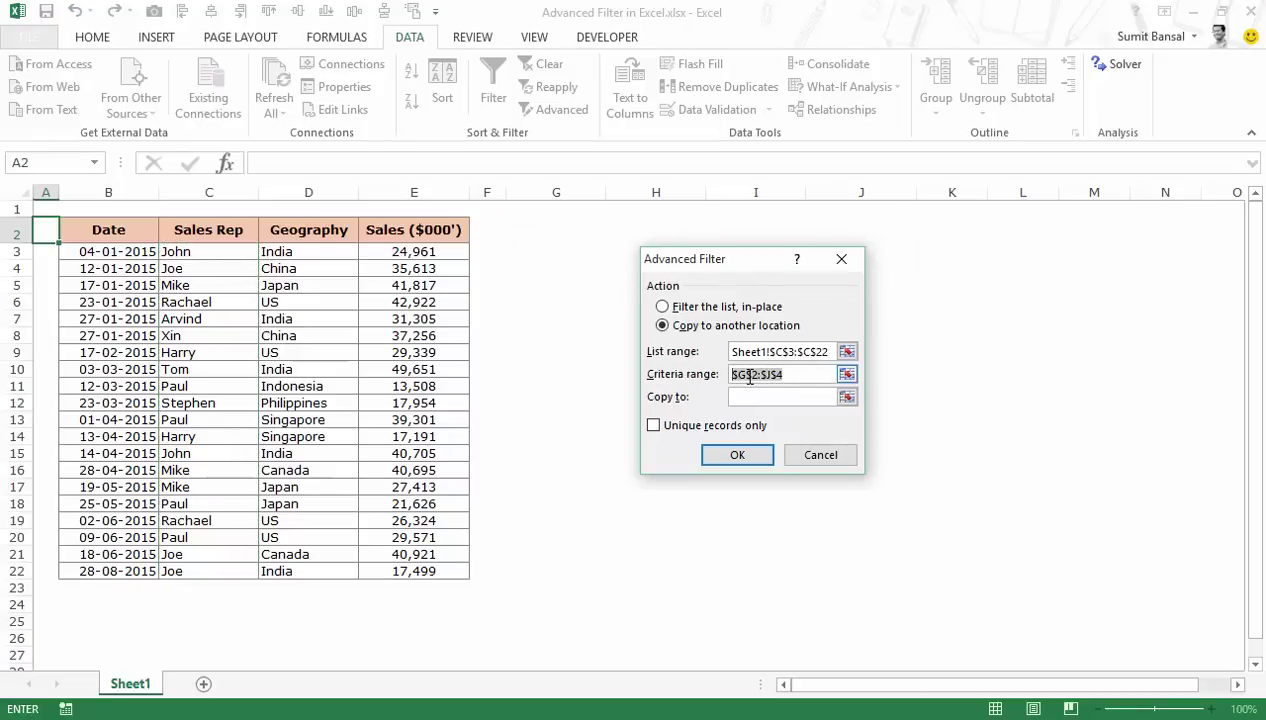
key(BackSpace)
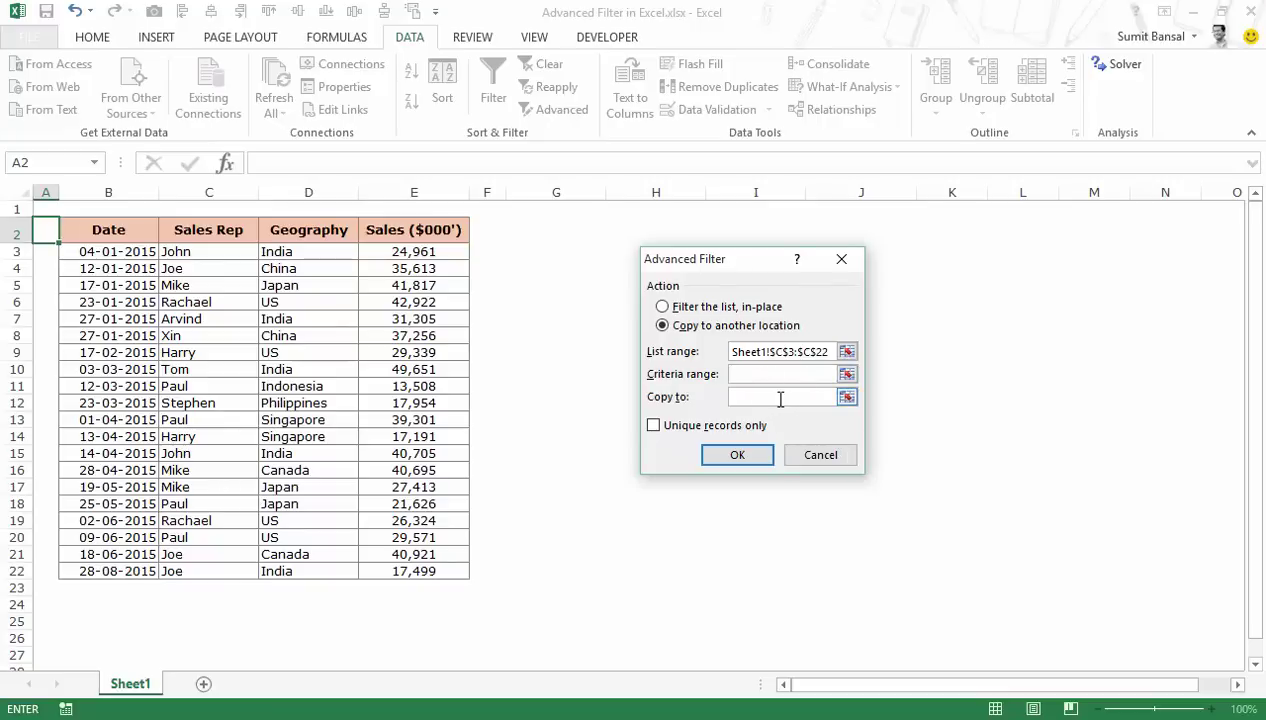
click(846, 399)
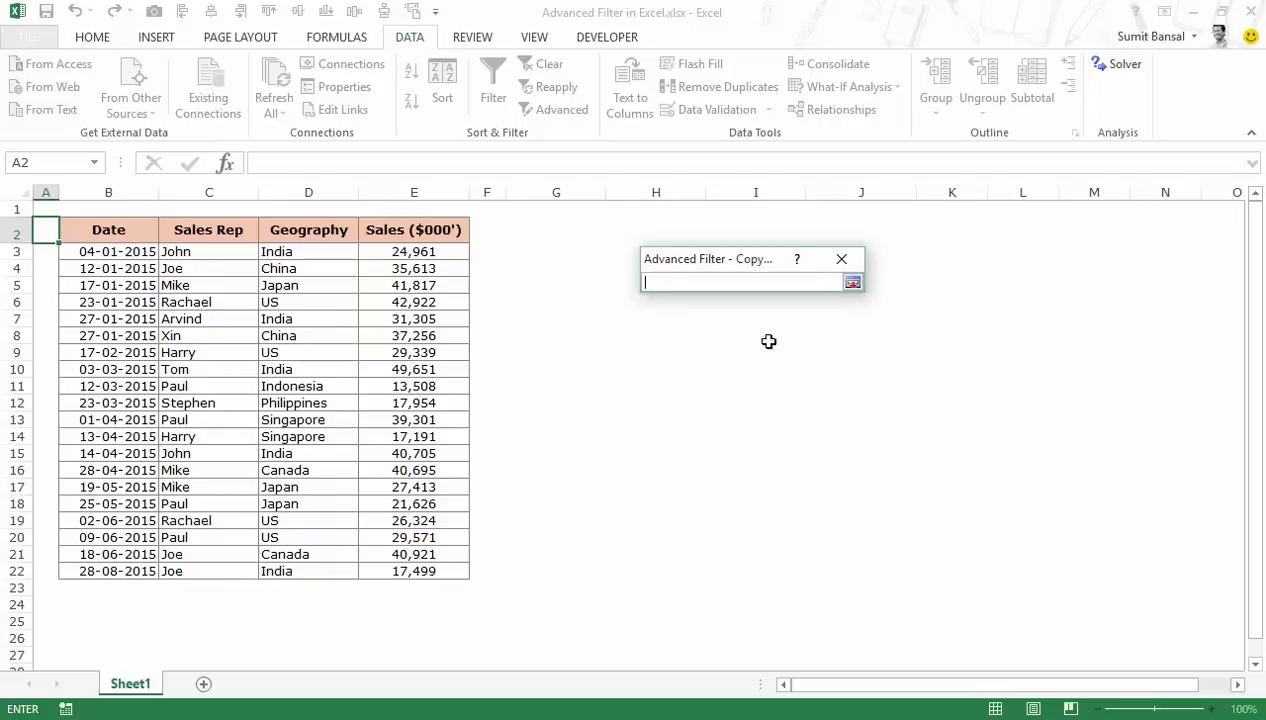
drag(678, 266, 700, 386)
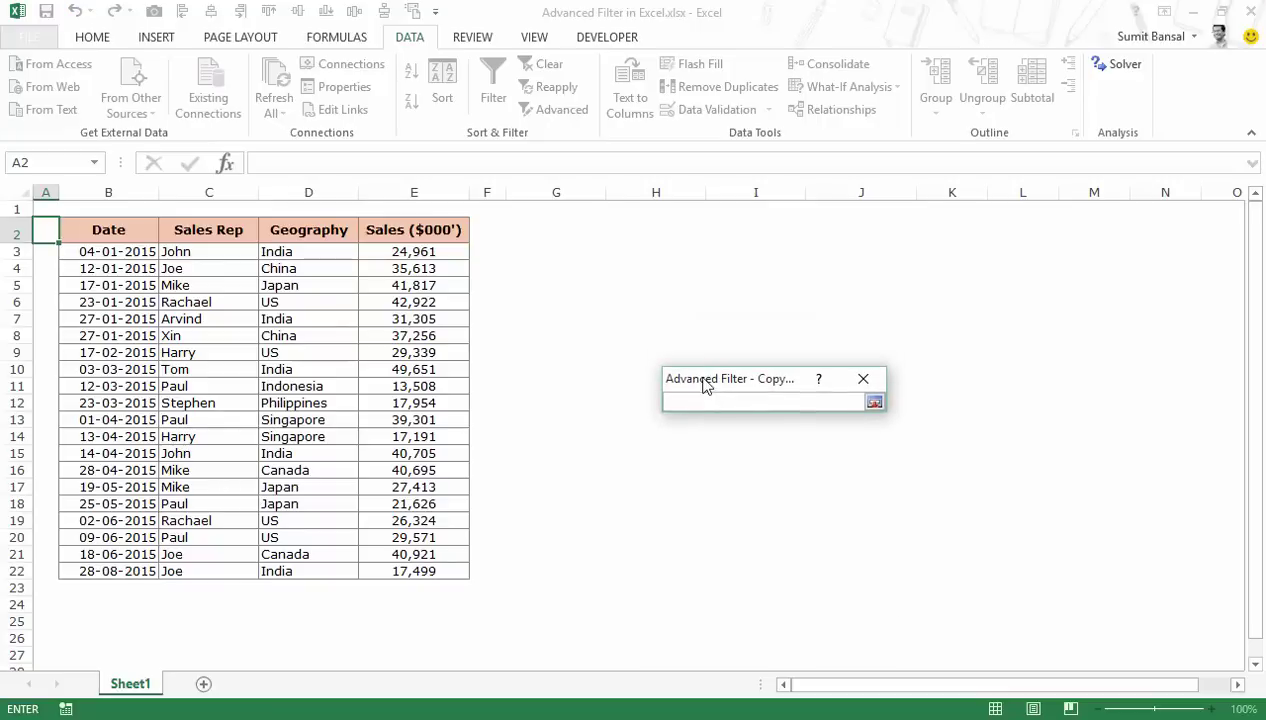
click(656, 245)
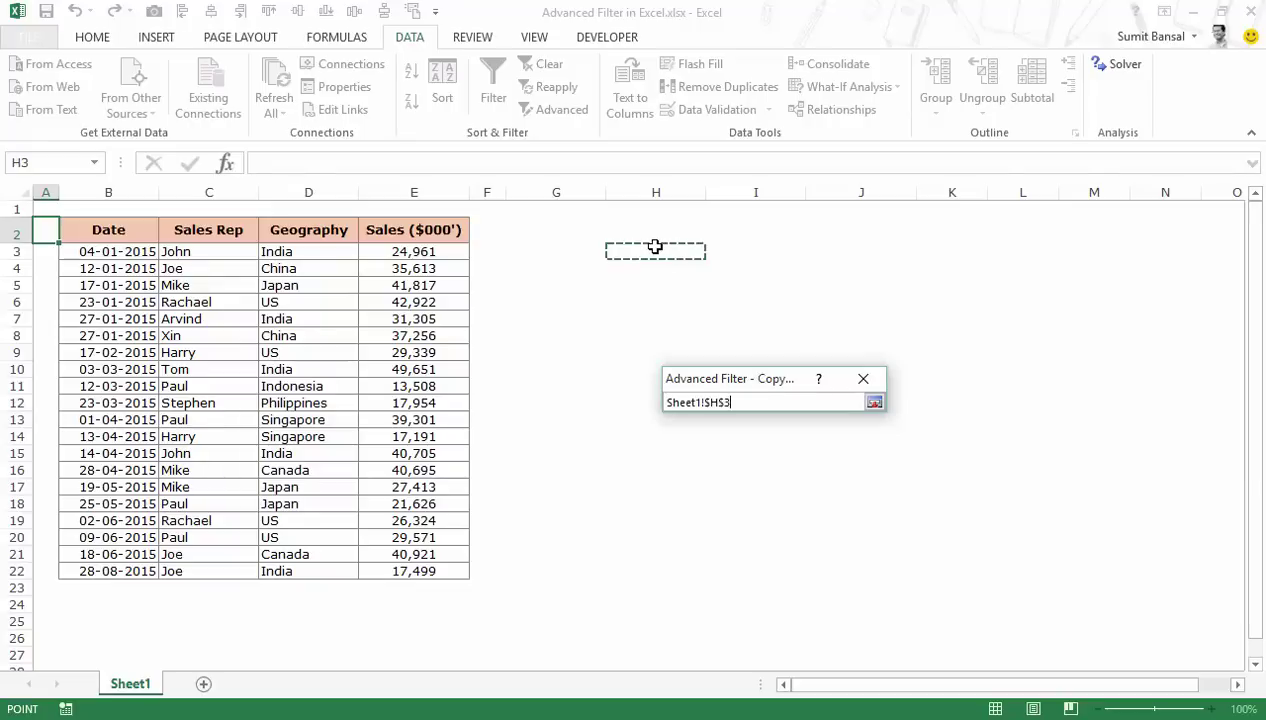
click(874, 403)
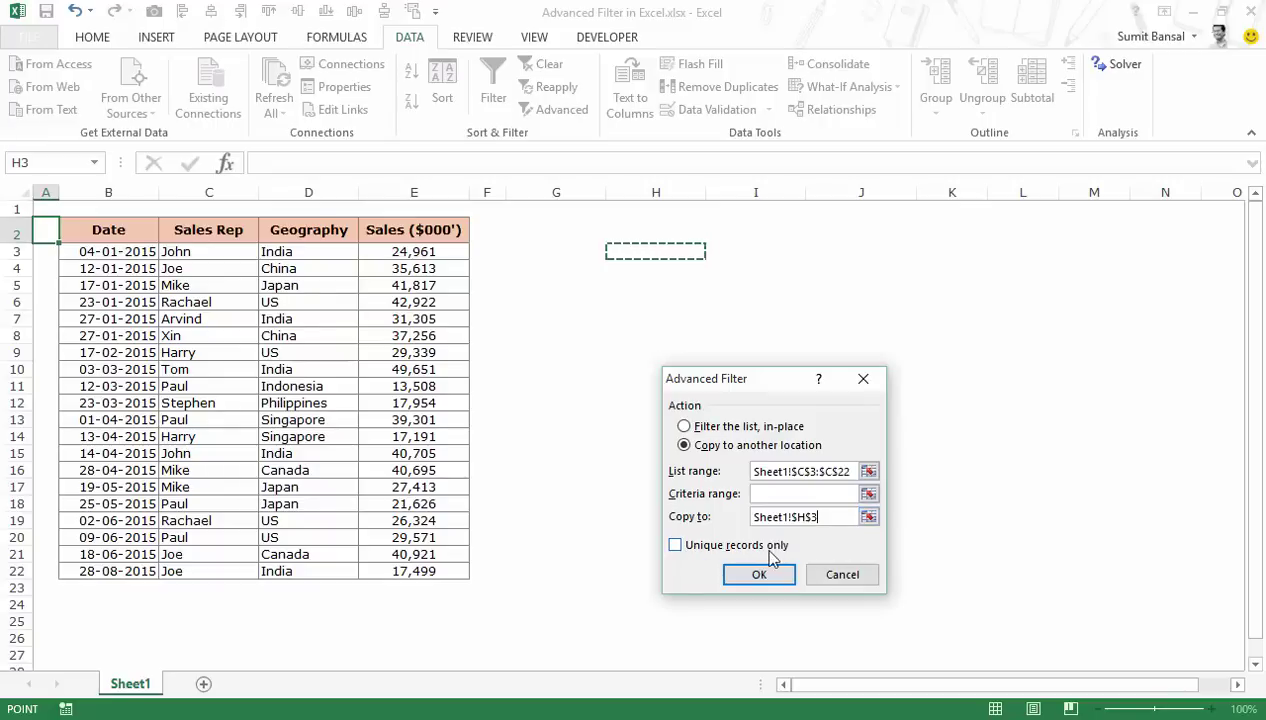
click(700, 545)
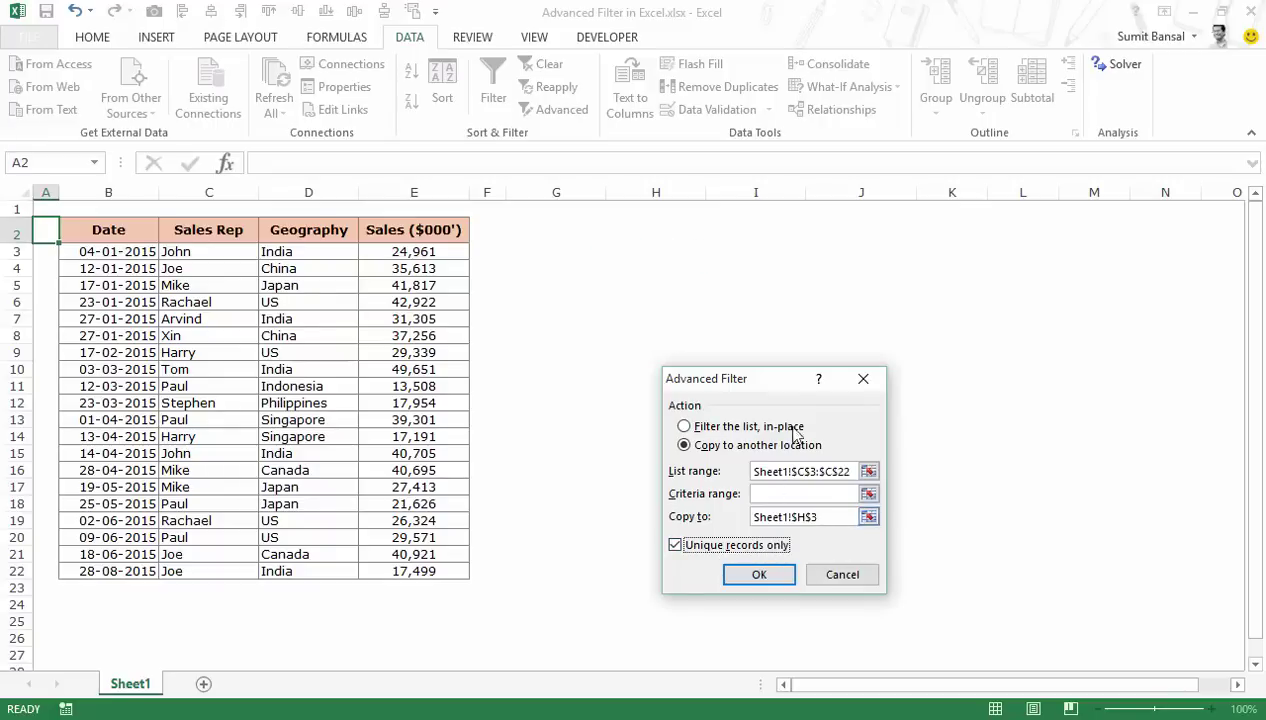
drag(780, 378, 938, 281)
- Run the filter to list the unique reps in H3:H13, then clear H3:H13
click(912, 477)
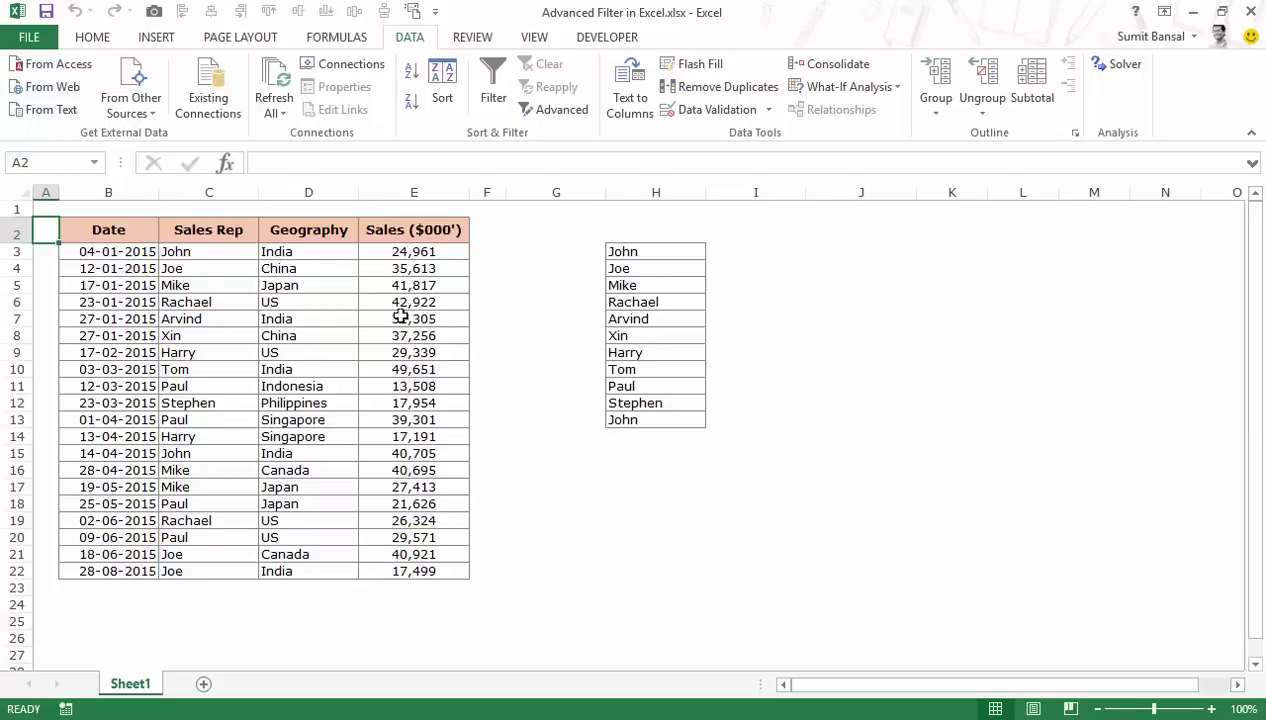
drag(619, 262, 636, 421)
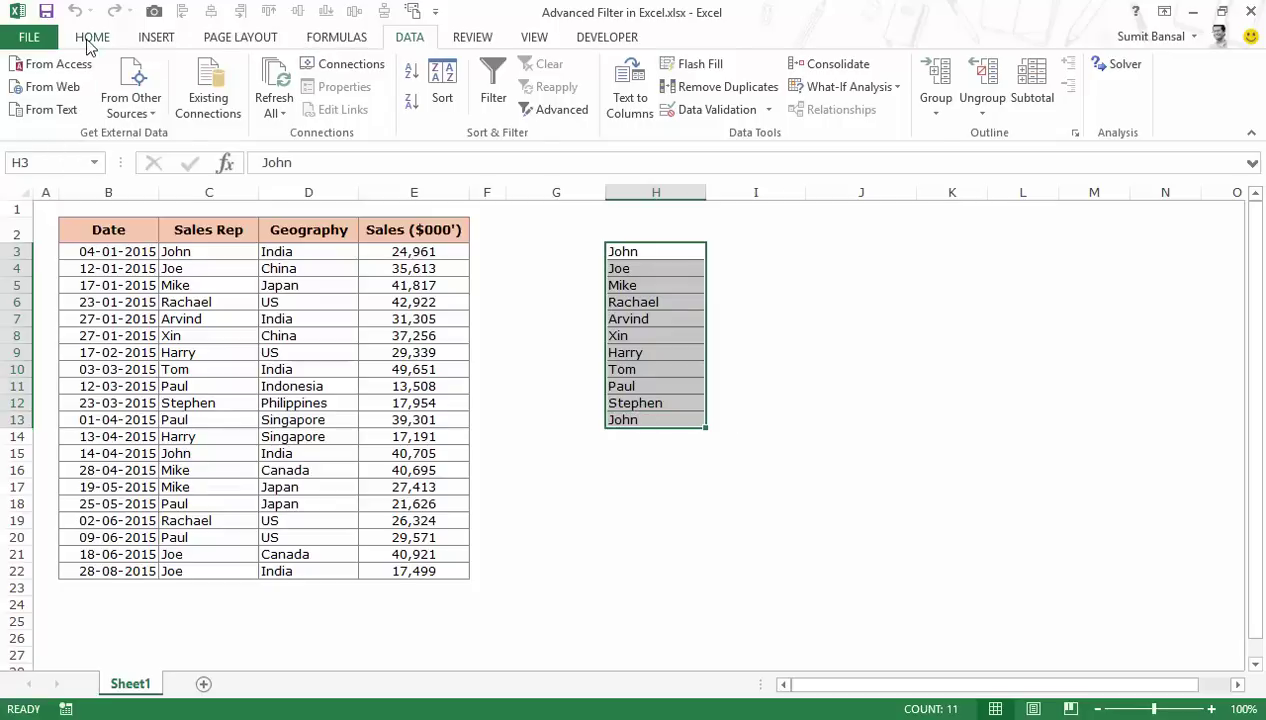
click(92, 37)
click(1054, 116)
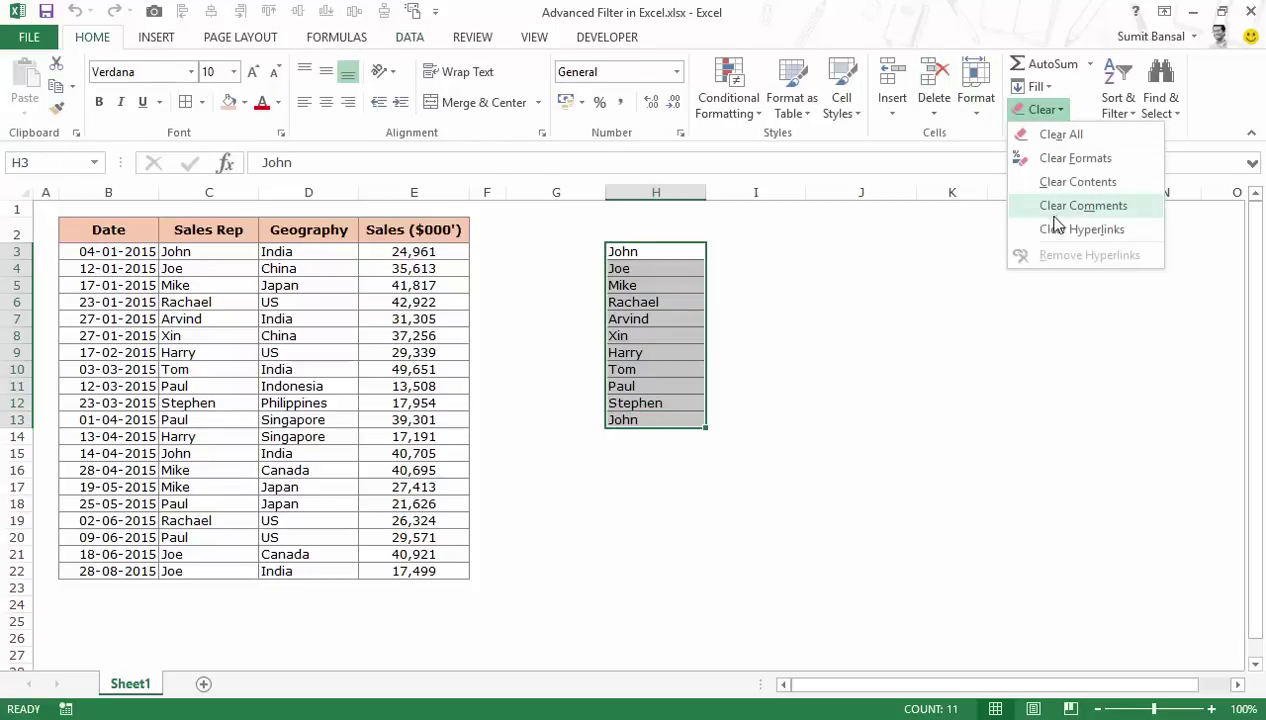
click(1050, 133)
click(616, 250)
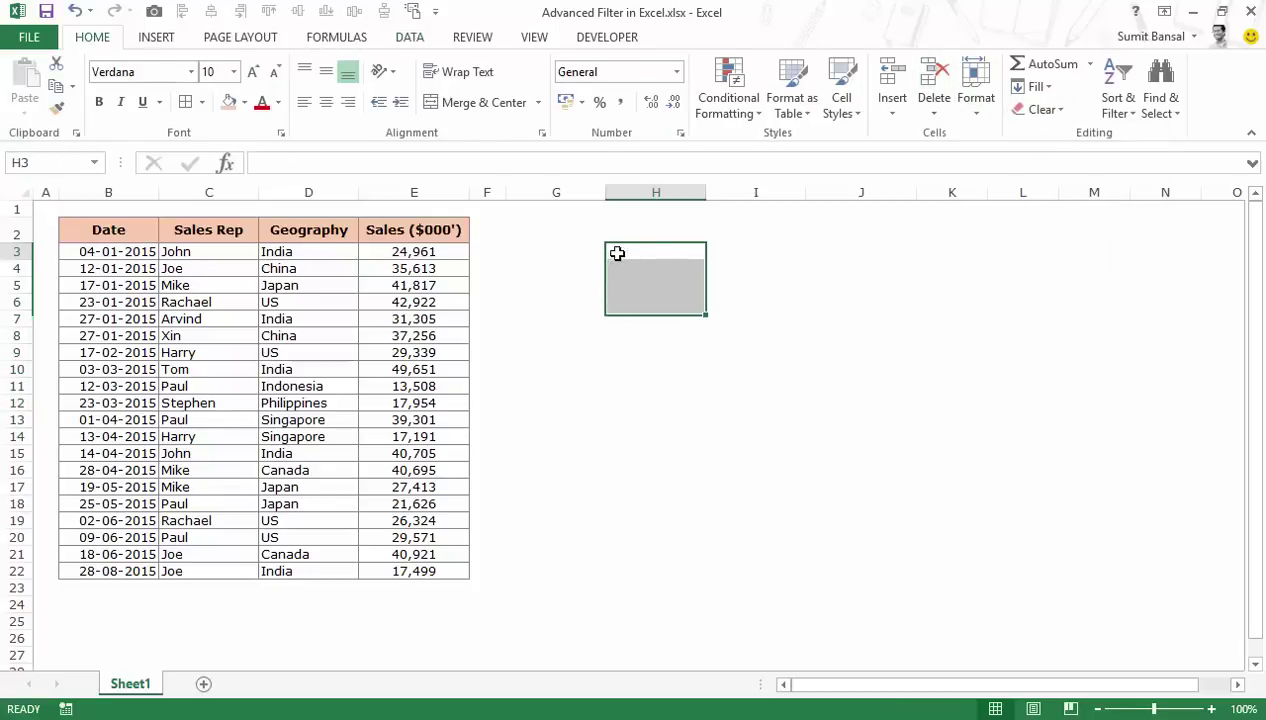
- Advanced-filter C3:D22 with Unique records only, copying 18 rep–geography pairs to H3:I20
click(409, 37)
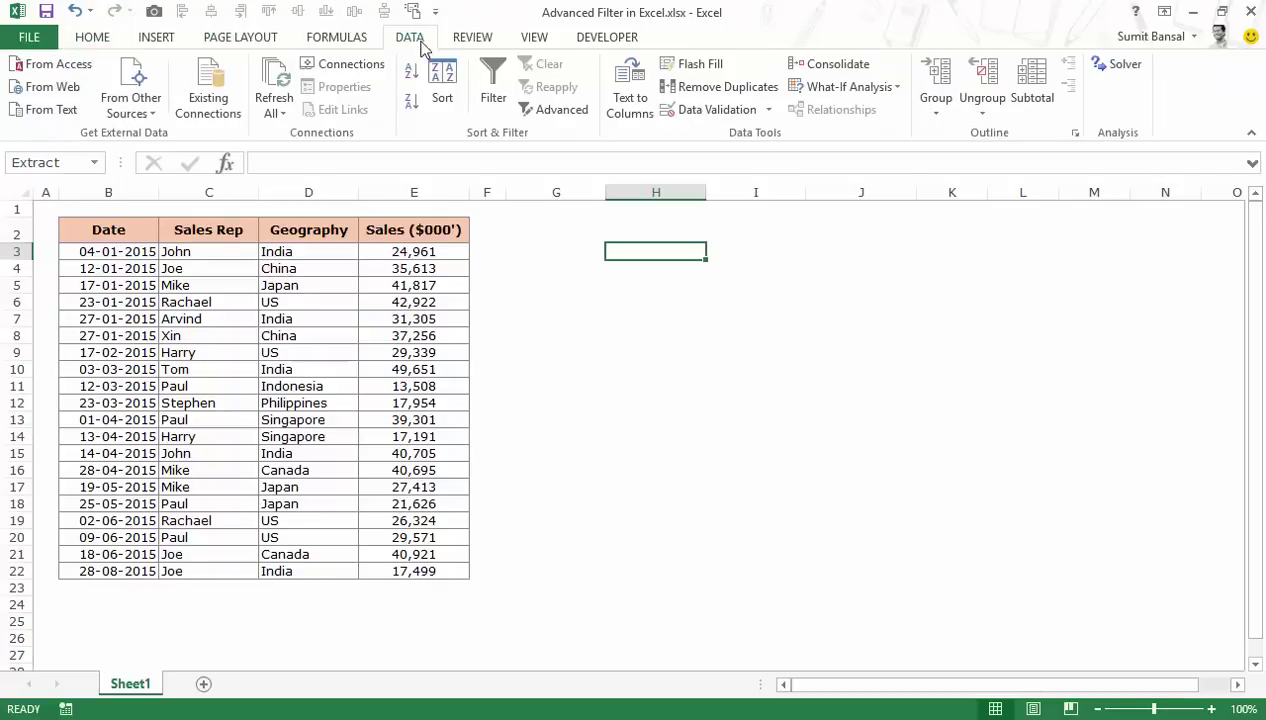
click(548, 109)
drag(902, 294, 828, 271)
click(768, 325)
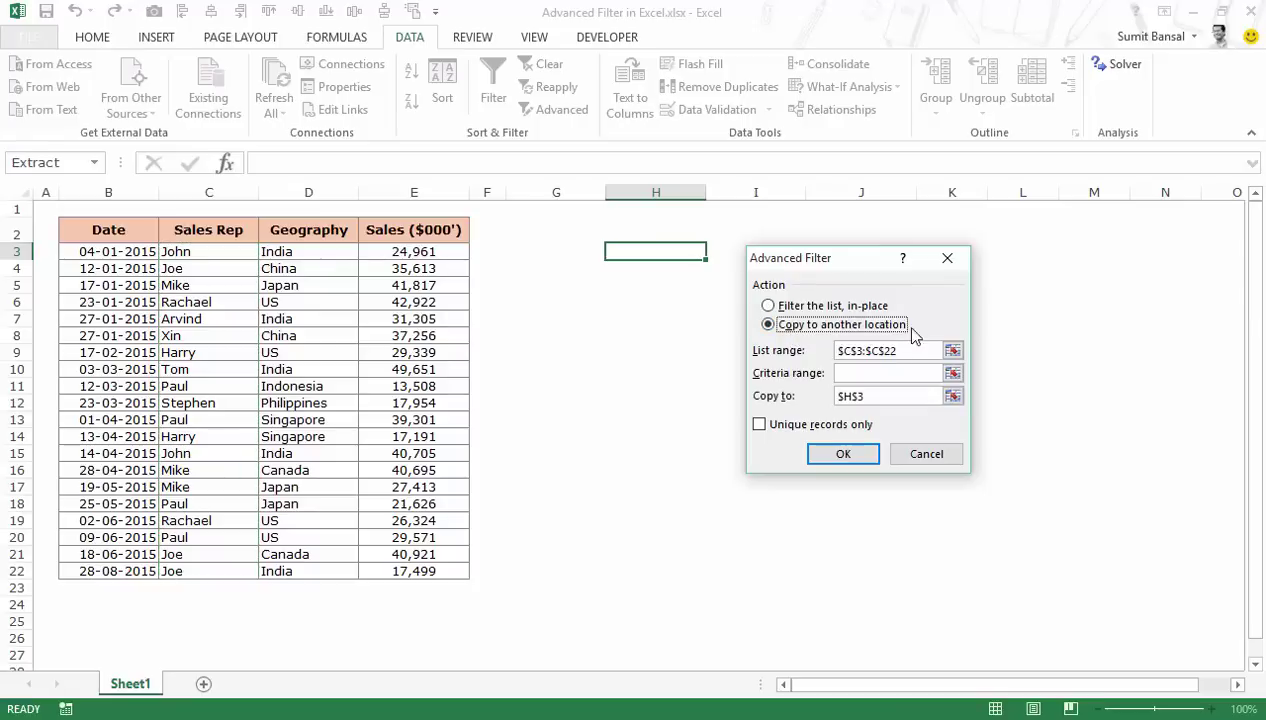
click(952, 350)
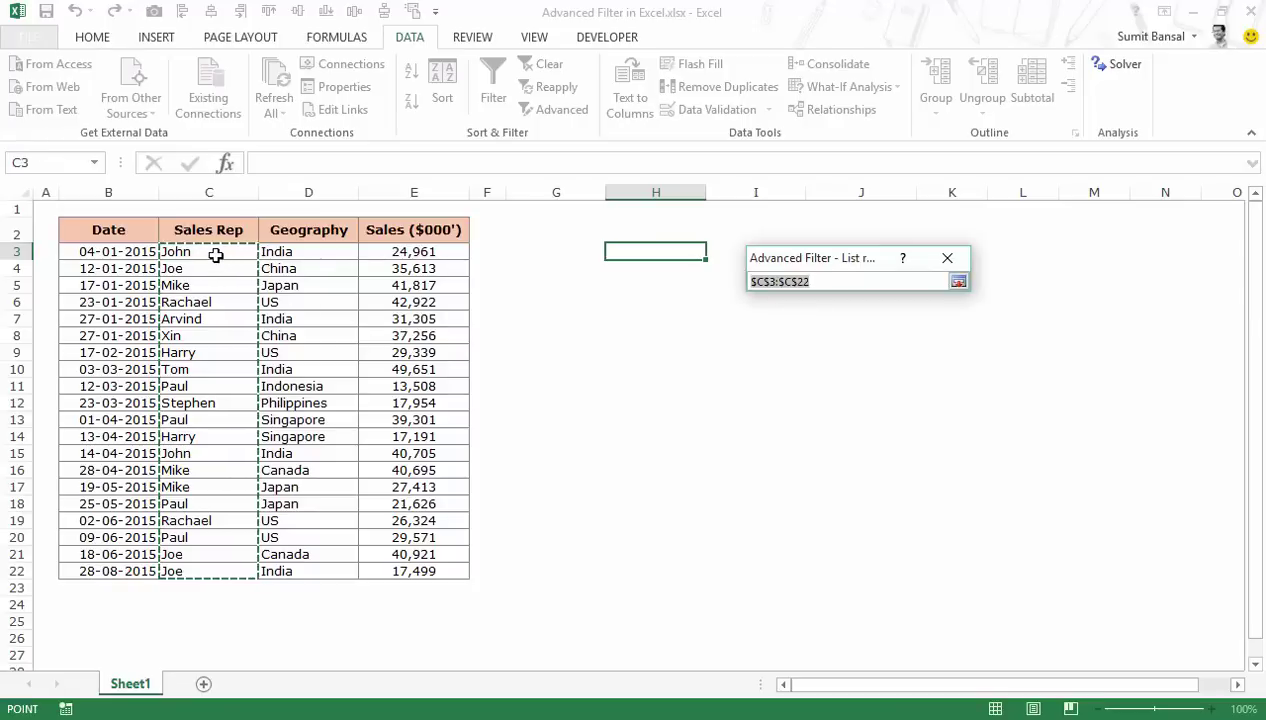
drag(215, 256, 309, 571)
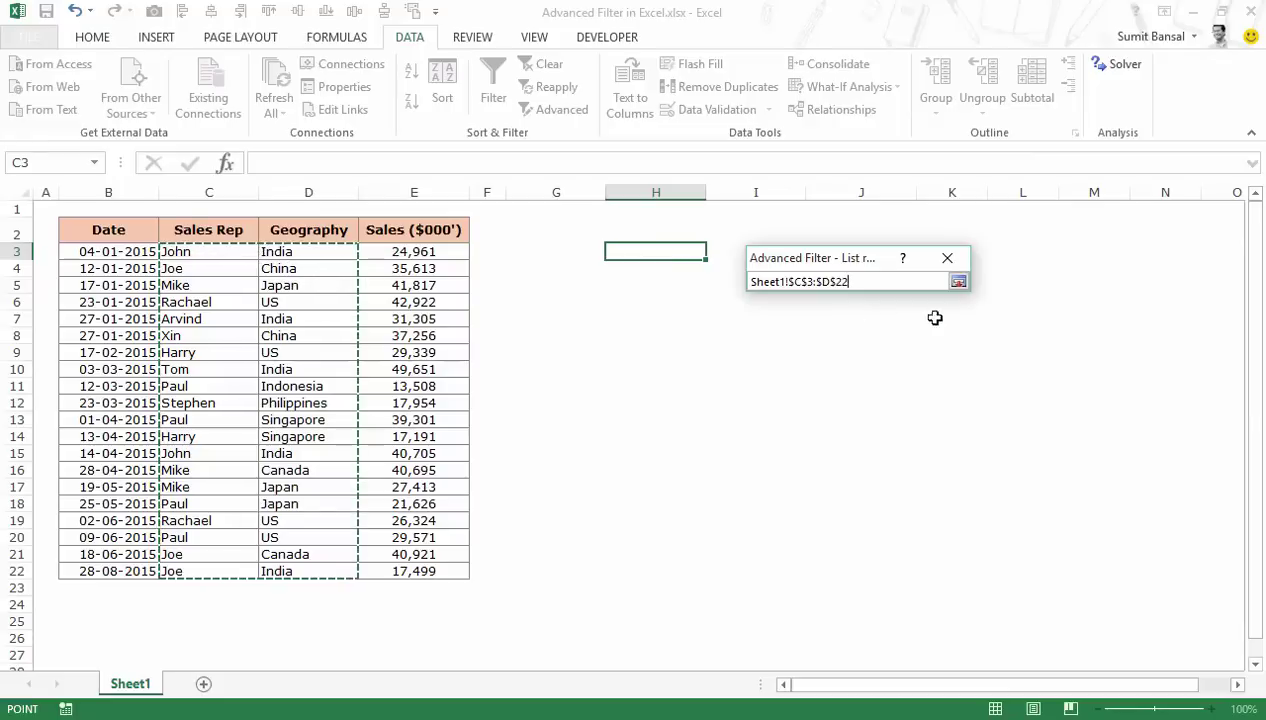
click(958, 282)
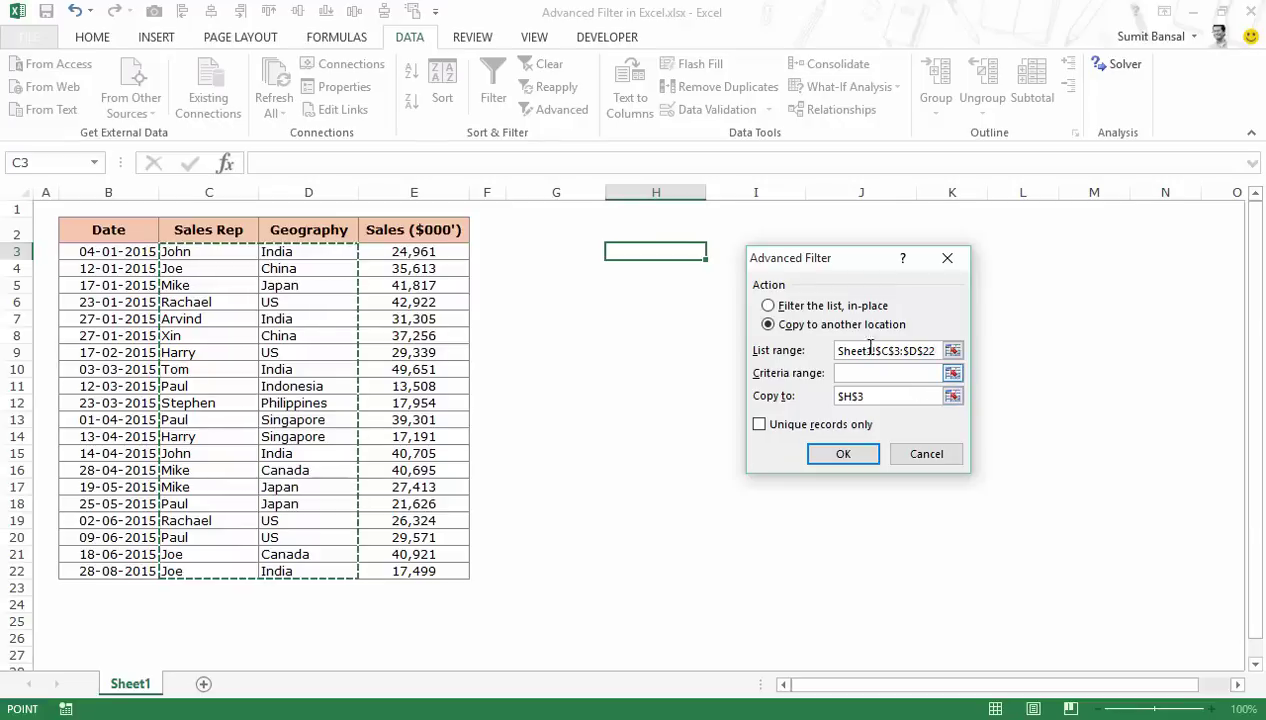
click(805, 429)
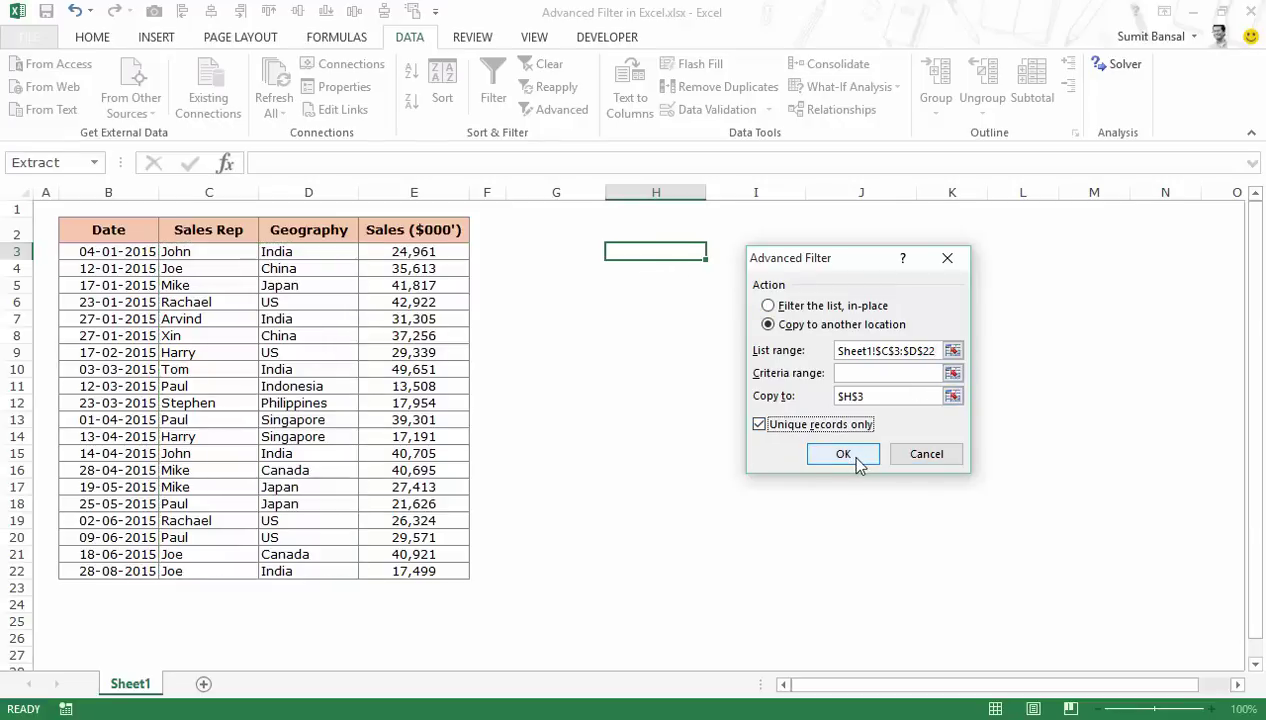
click(845, 455)
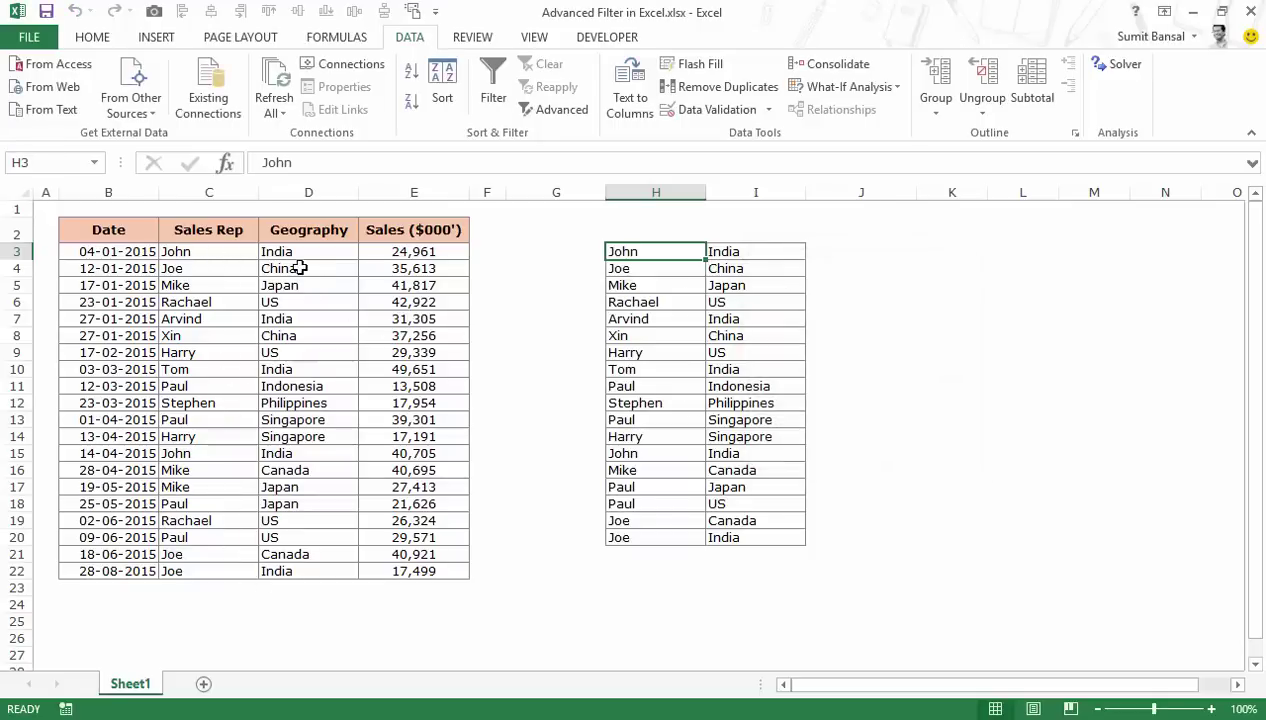
- Compare the John and Rachael entries, then paste Rachael and US into row 6 of the second list
drag(650, 251, 660, 537)
click(643, 556)
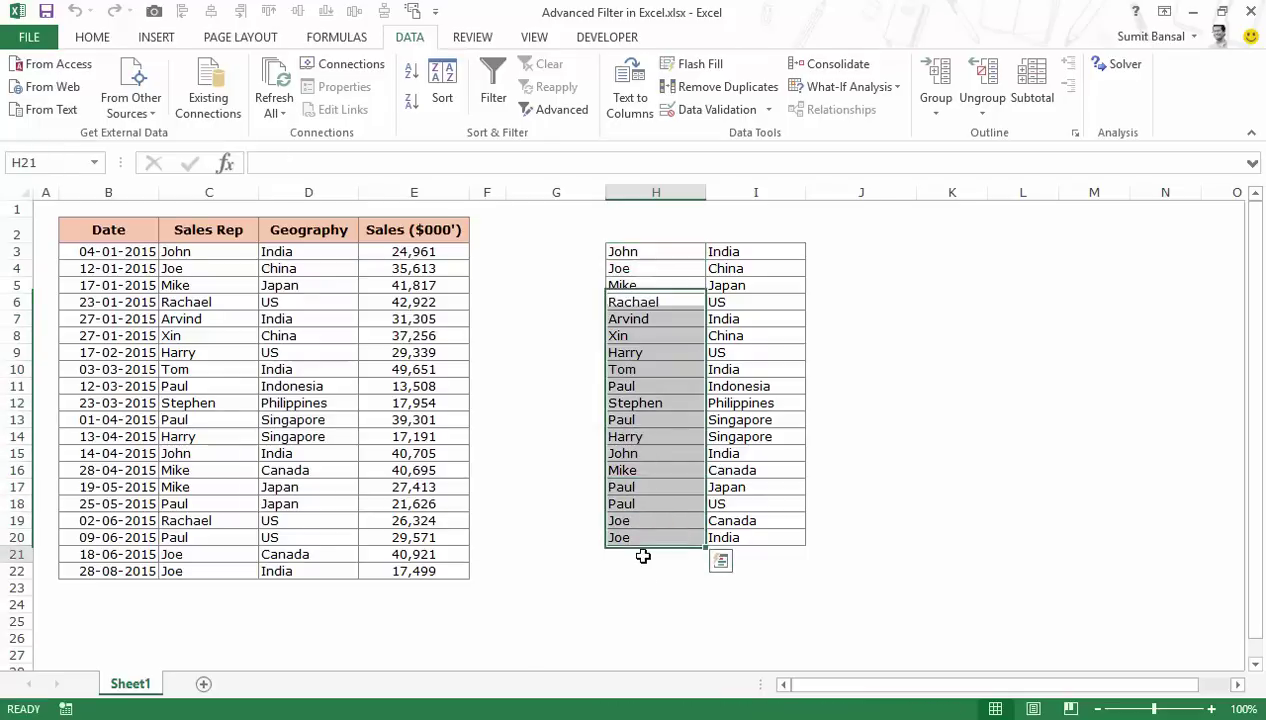
click(234, 254)
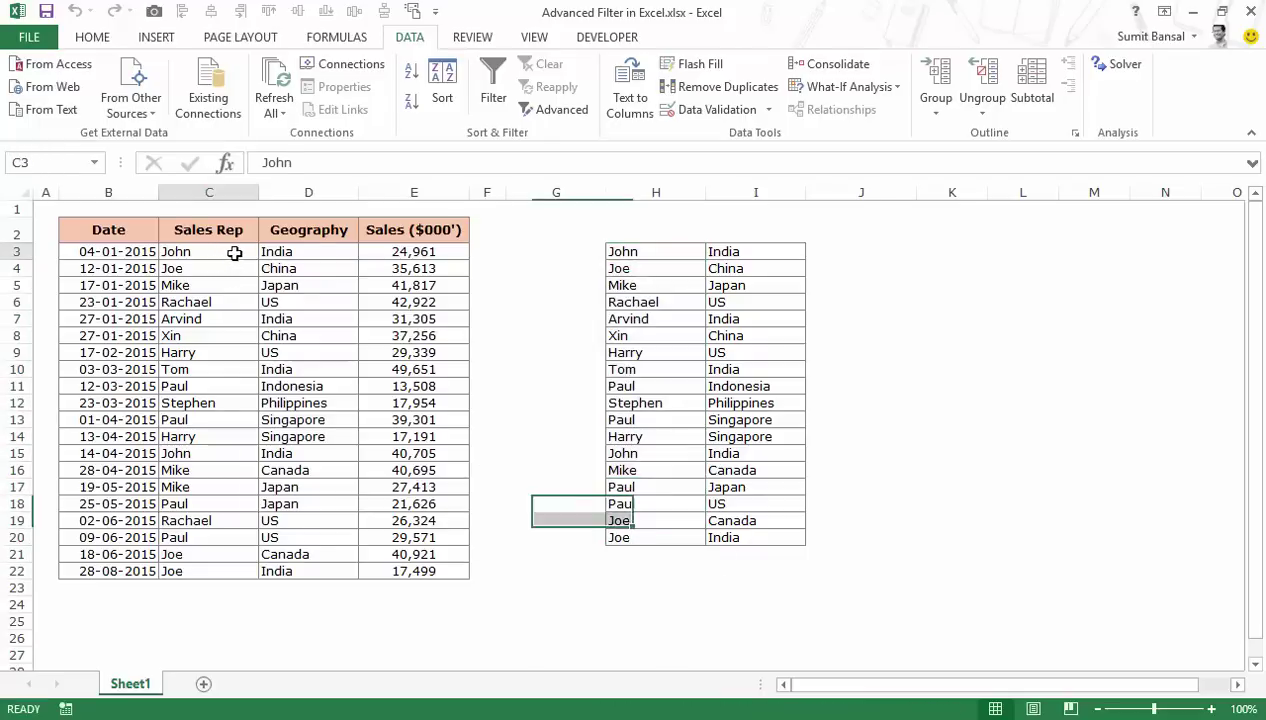
drag(234, 254, 280, 254)
click(248, 452)
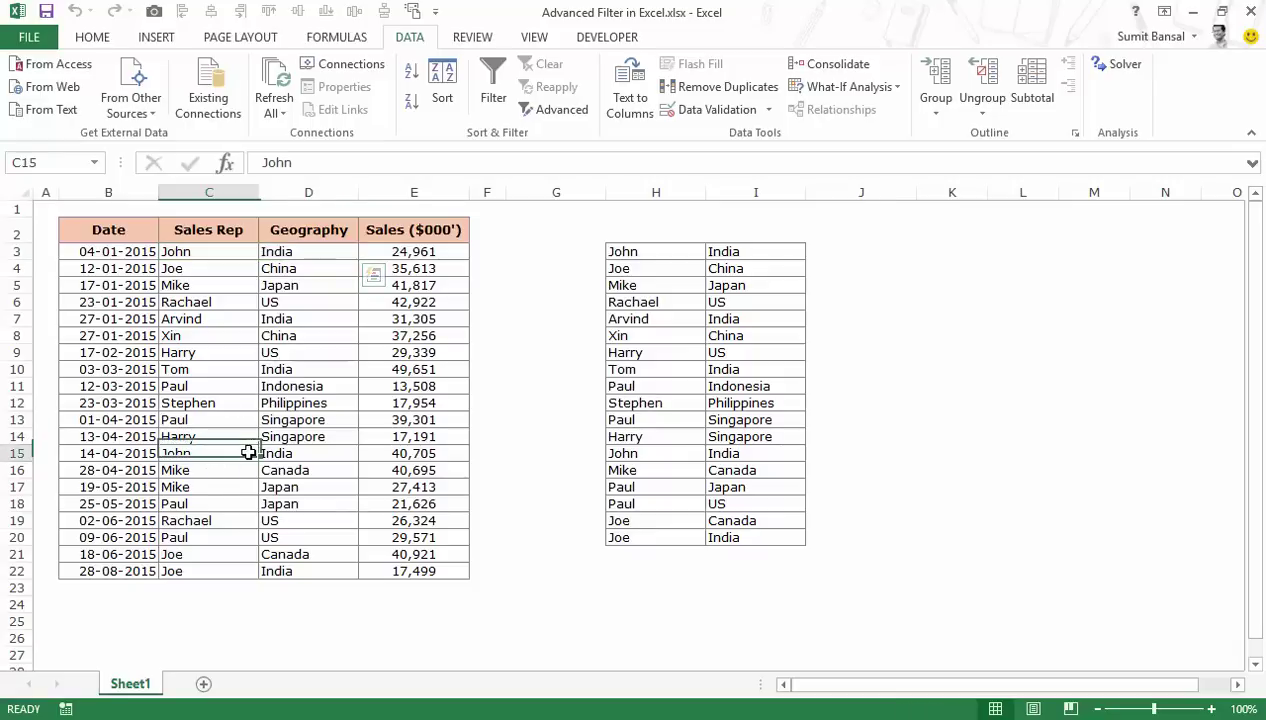
drag(238, 518, 300, 520)
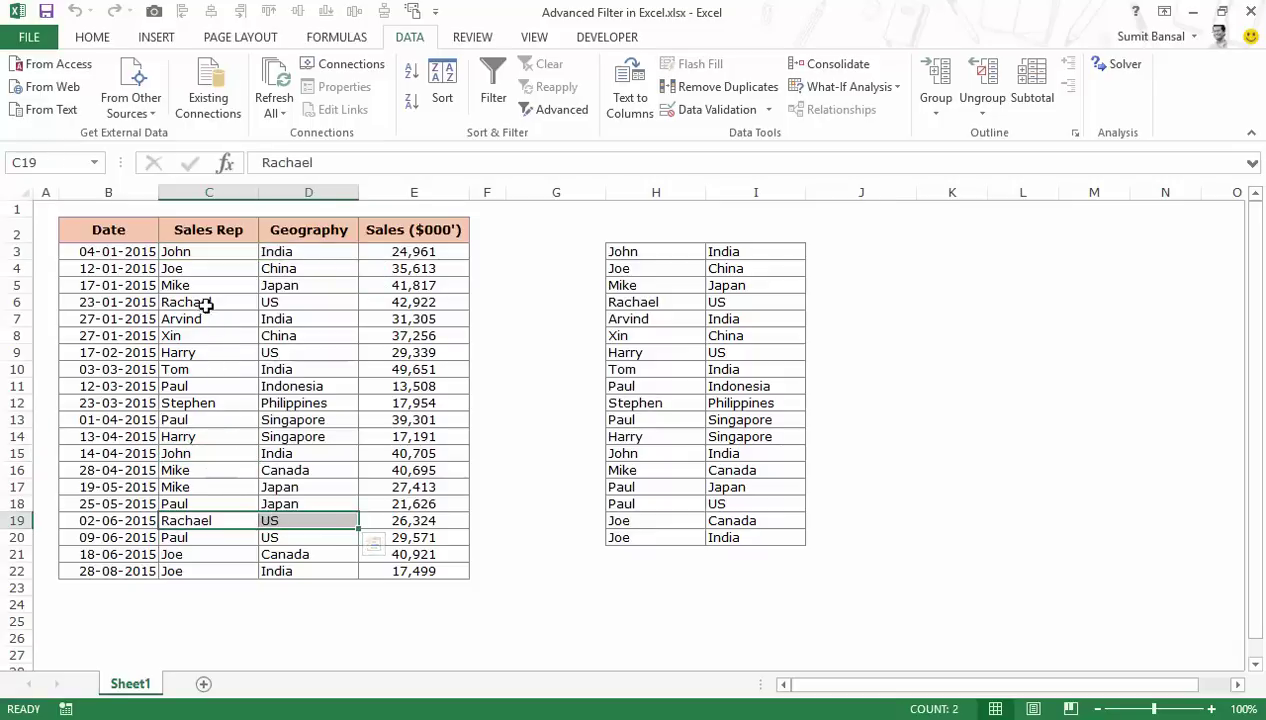
drag(205, 305, 310, 302)
click(645, 301)
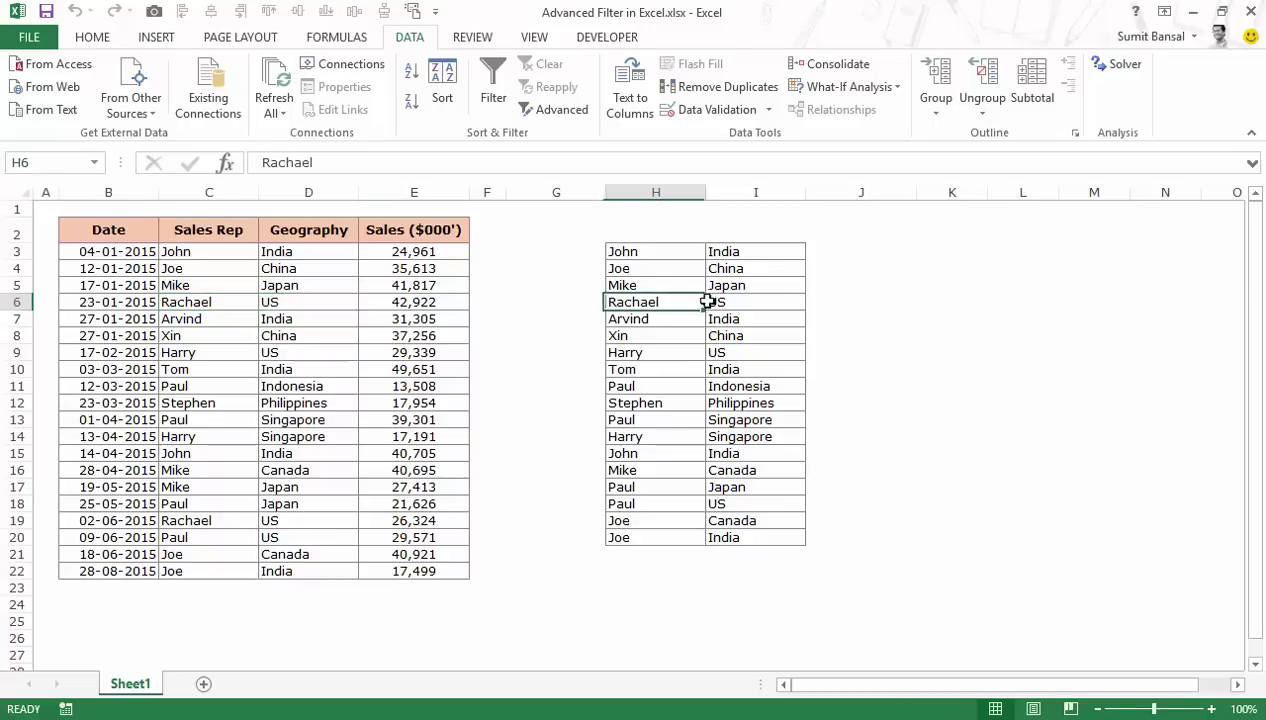
key(ctrl+v)
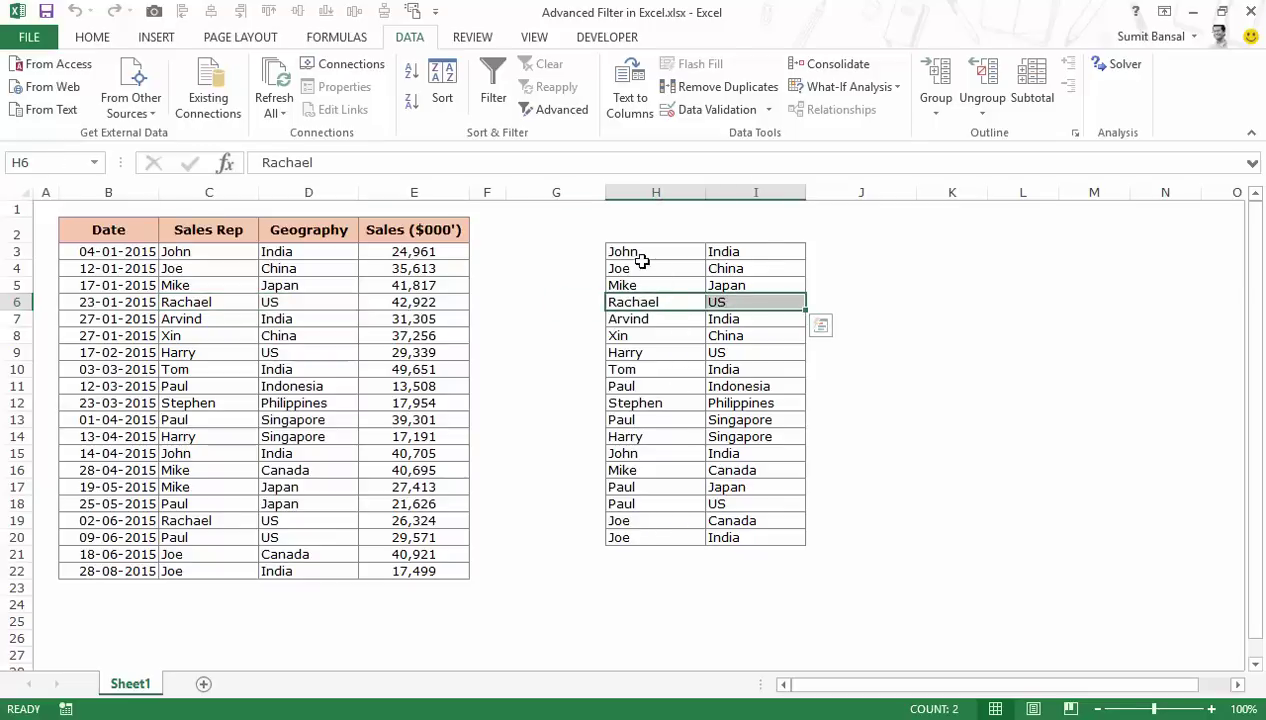
key(Escape)
- Clear All on H3:I20 to remove the extracted pairs and their borders
drag(645, 250, 757, 540)
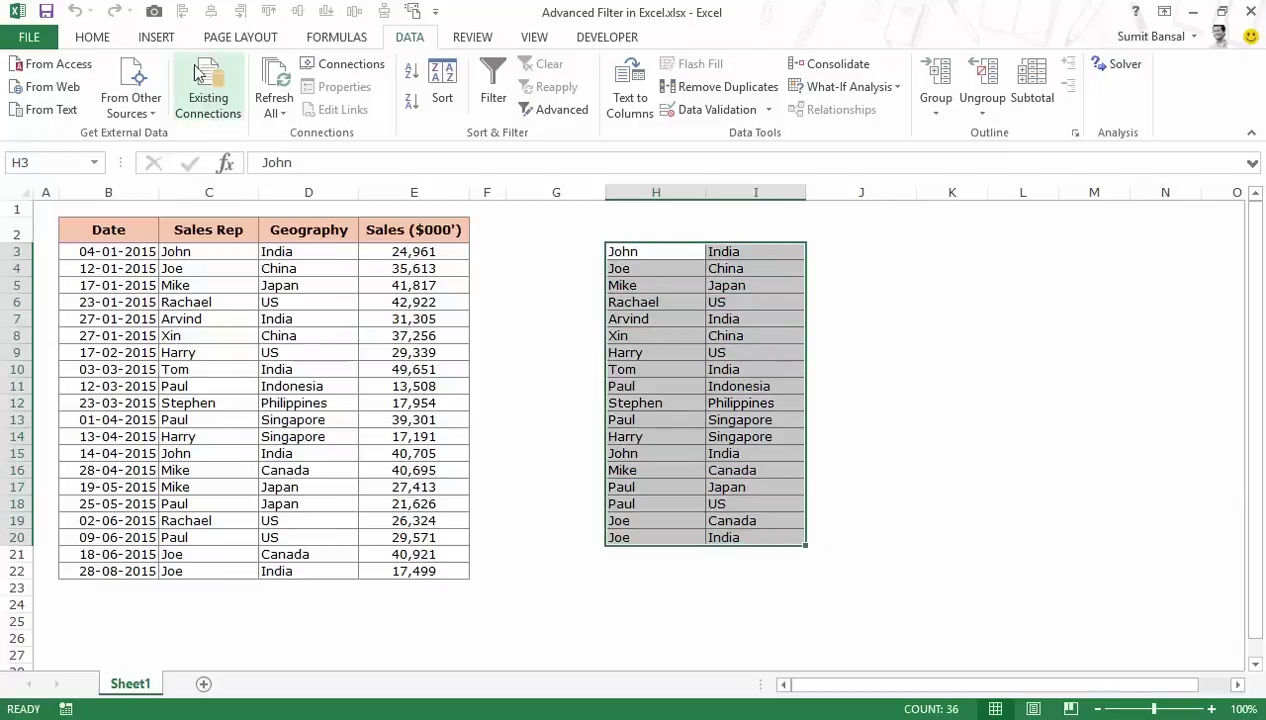
click(92, 37)
click(1043, 109)
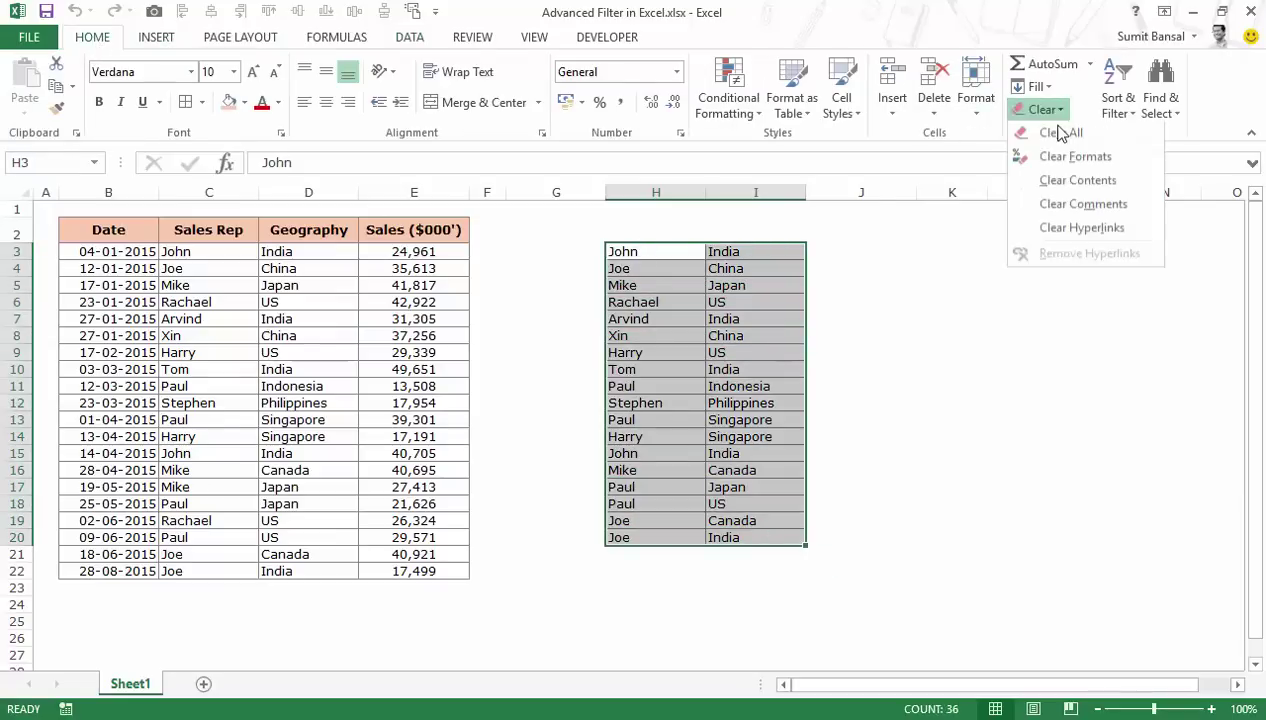
click(1054, 130)
click(585, 250)
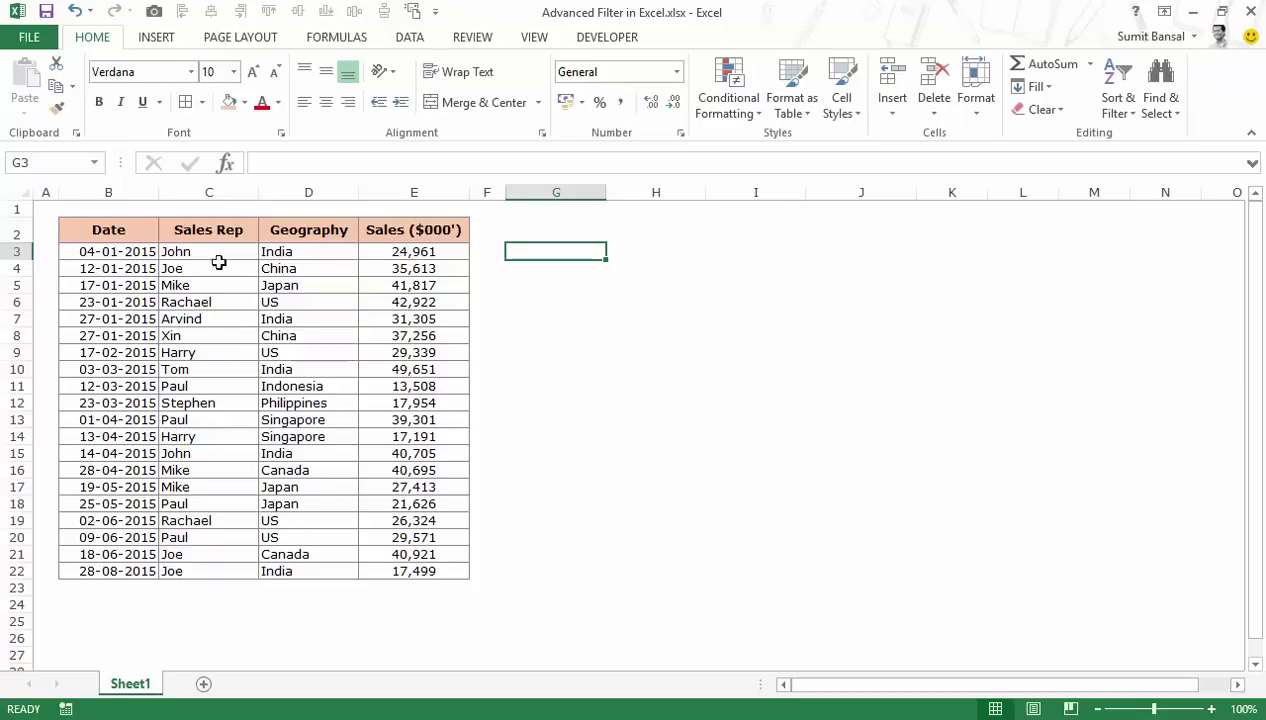
- Copy the table headers B2:E2 into G2:J2 for the criteria block
drag(122, 232, 385, 232)
key(ctrl+c)
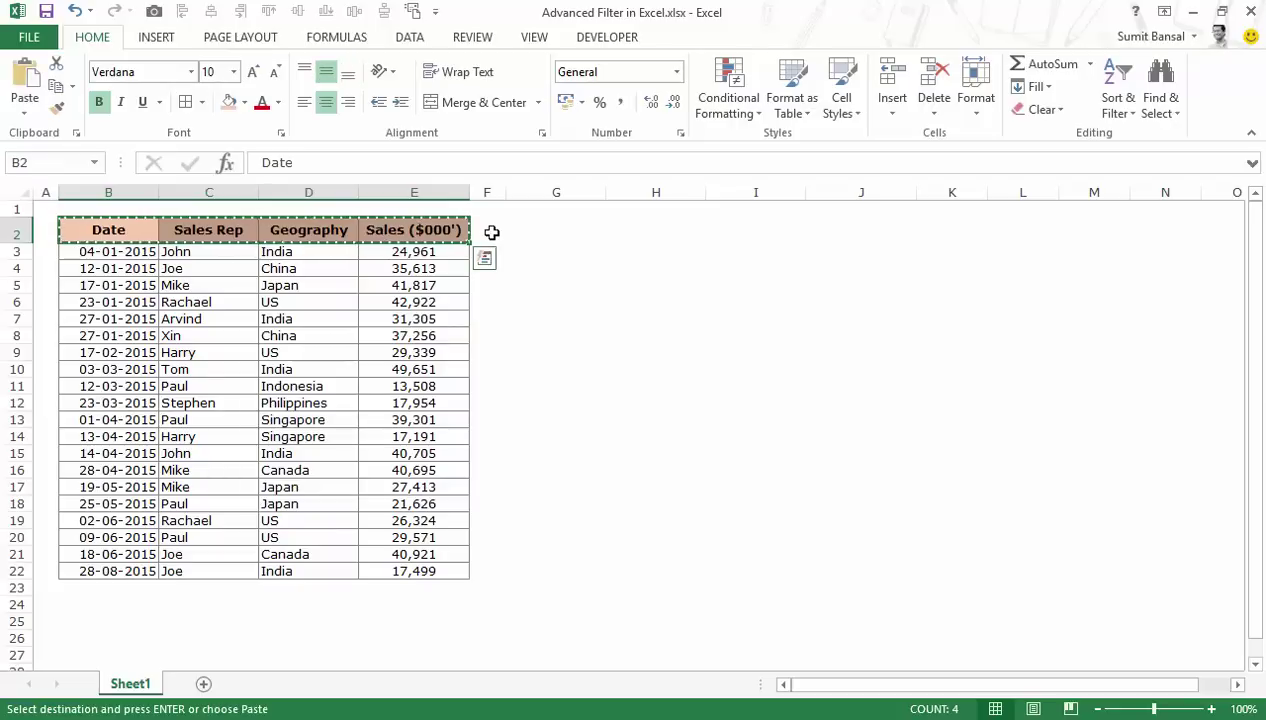
click(556, 232)
key(ctrl+v)
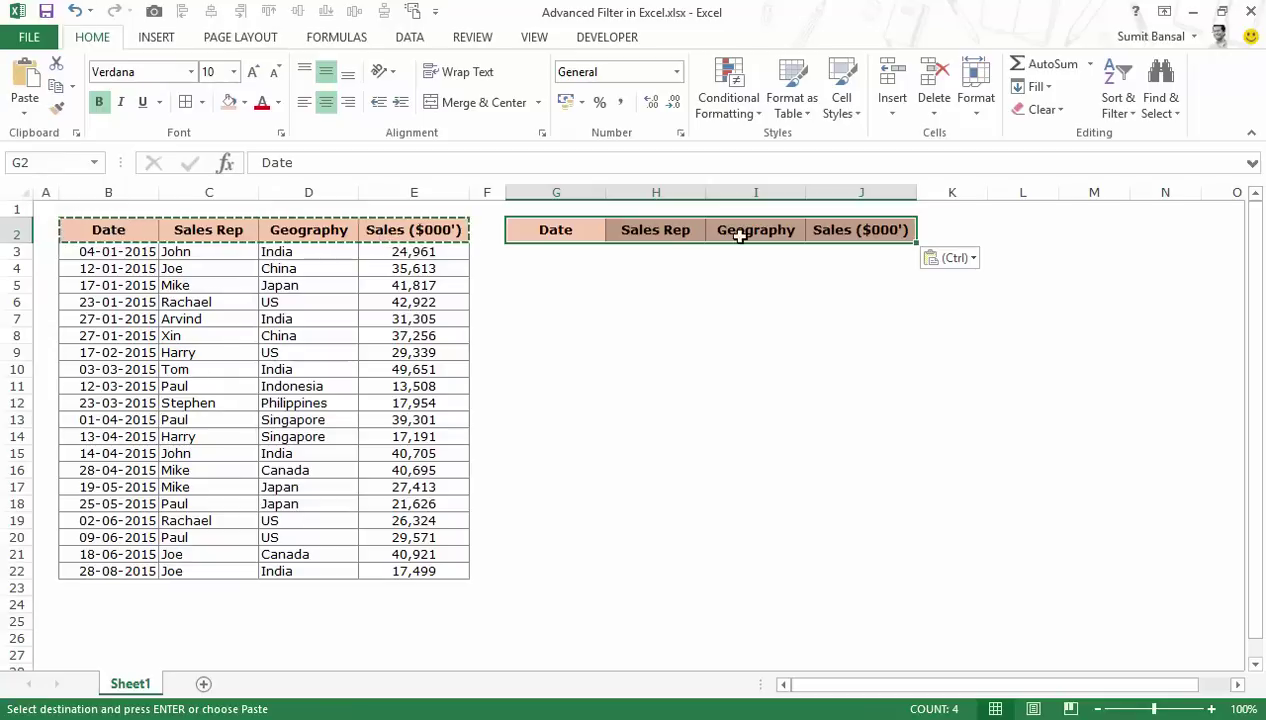
drag(537, 254, 853, 257)
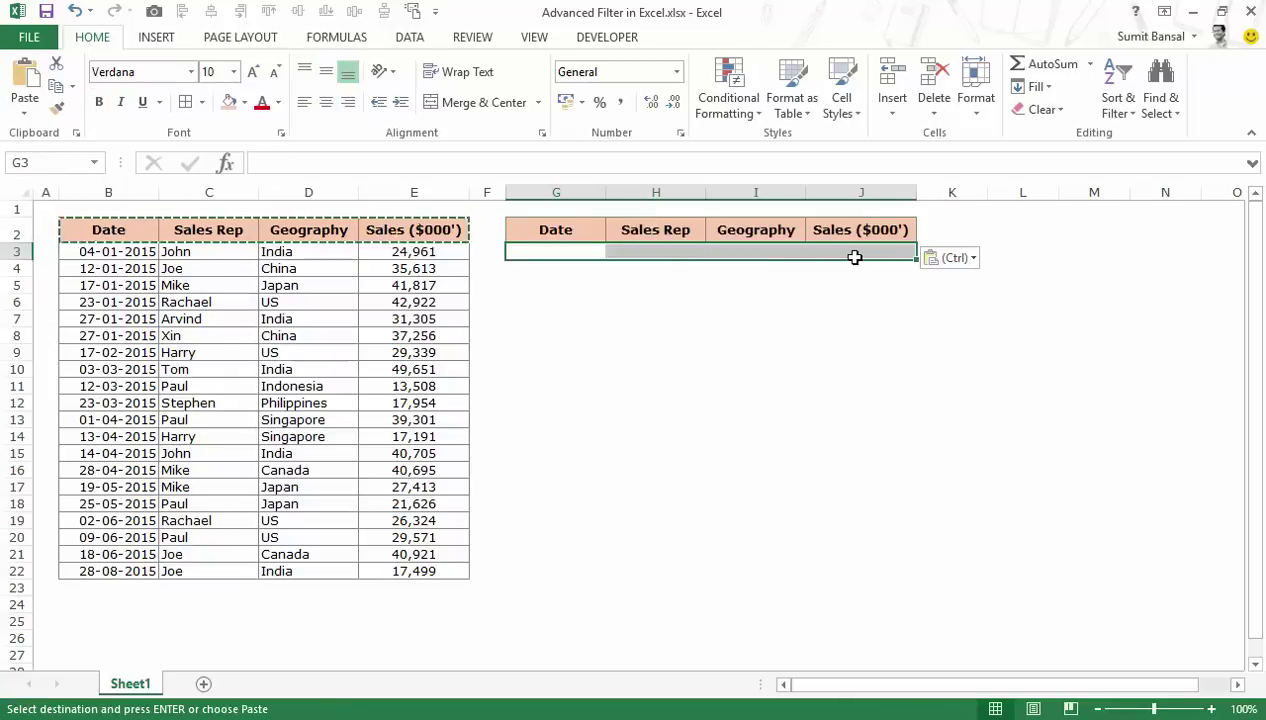
key(Escape)
- Enter John in H3 under the Sales Rep criteria header
click(631, 253)
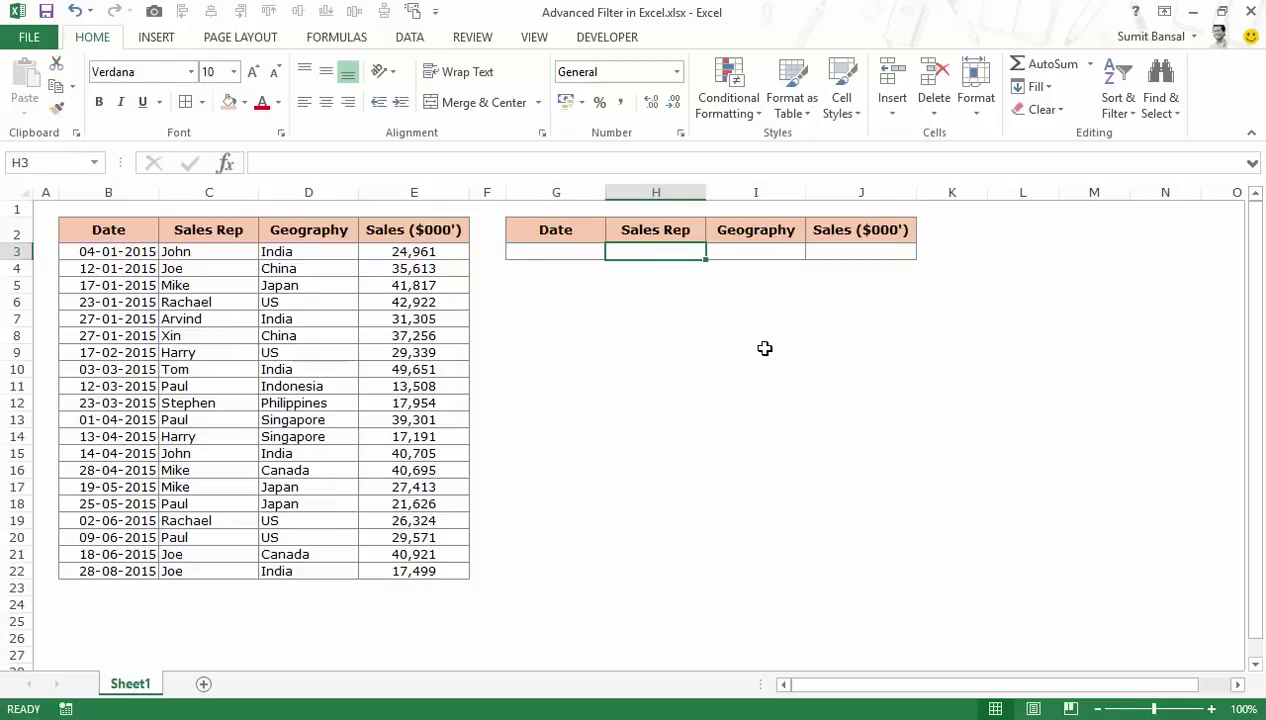
text(John)
key(Return)
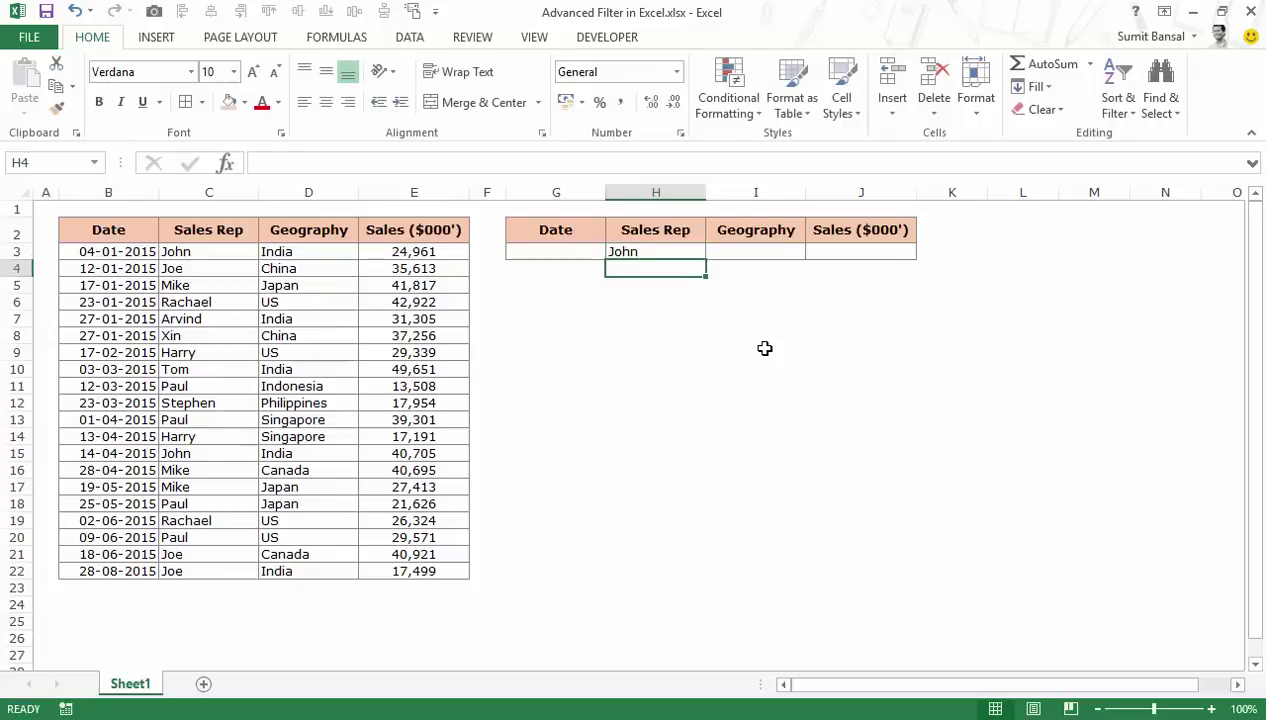
key(Up)
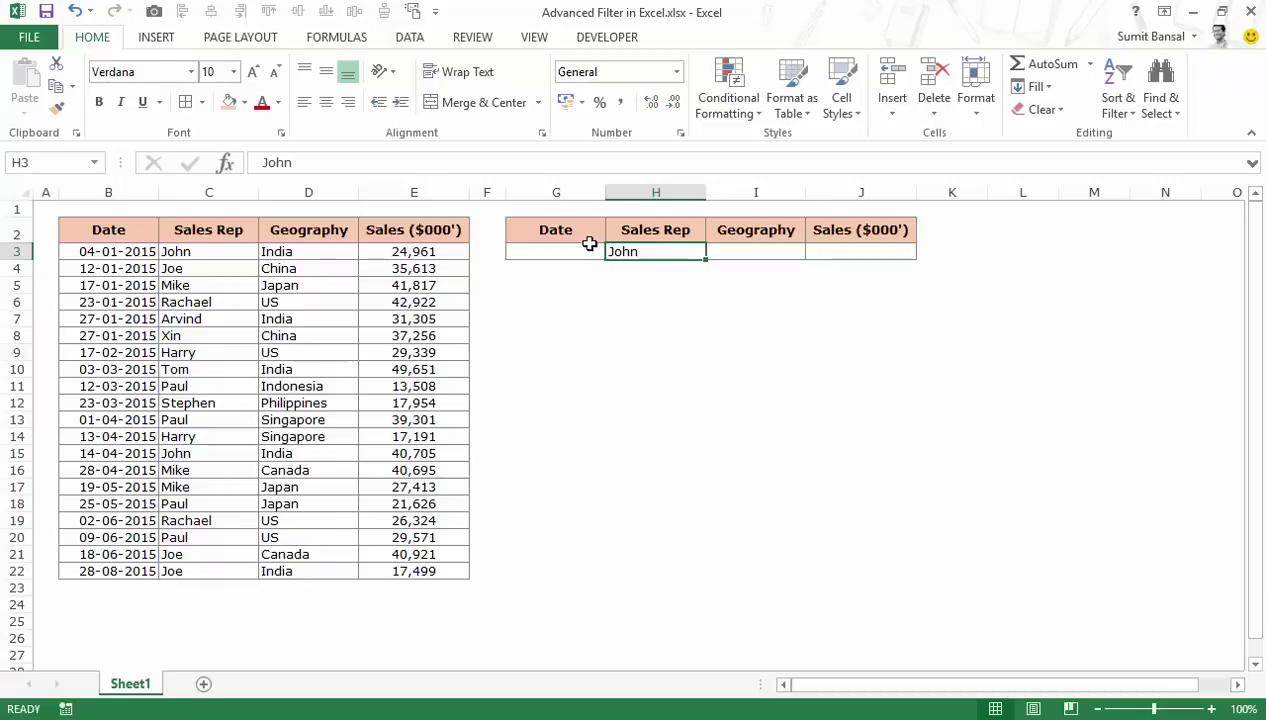
click(560, 301)
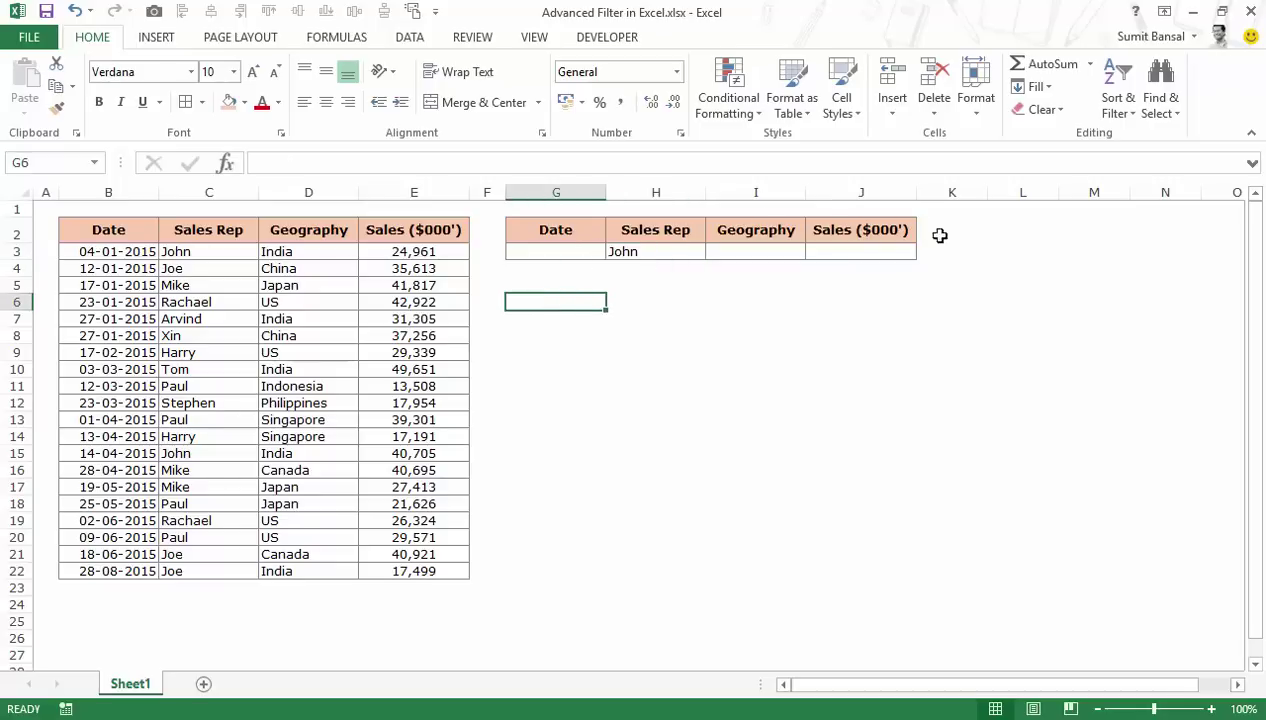
- Select L3 as the output cell and open Data > Advanced
click(1042, 231)
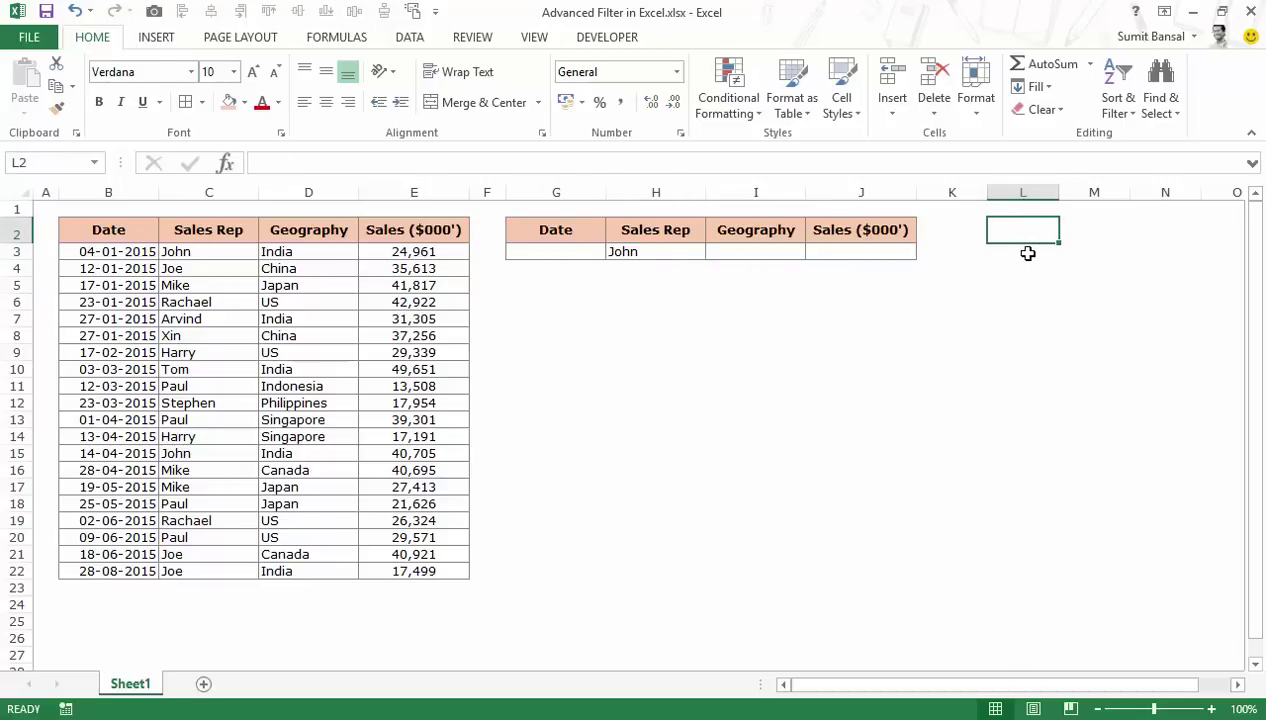
click(1018, 248)
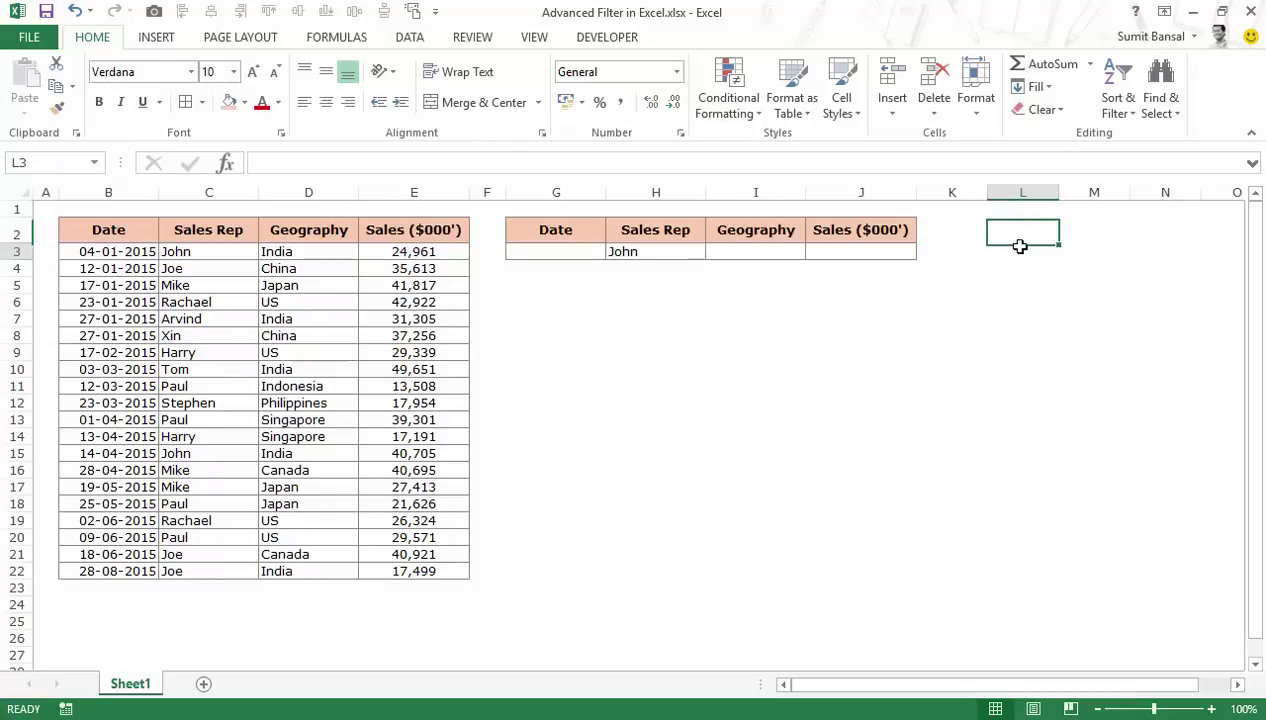
click(405, 38)
click(556, 109)
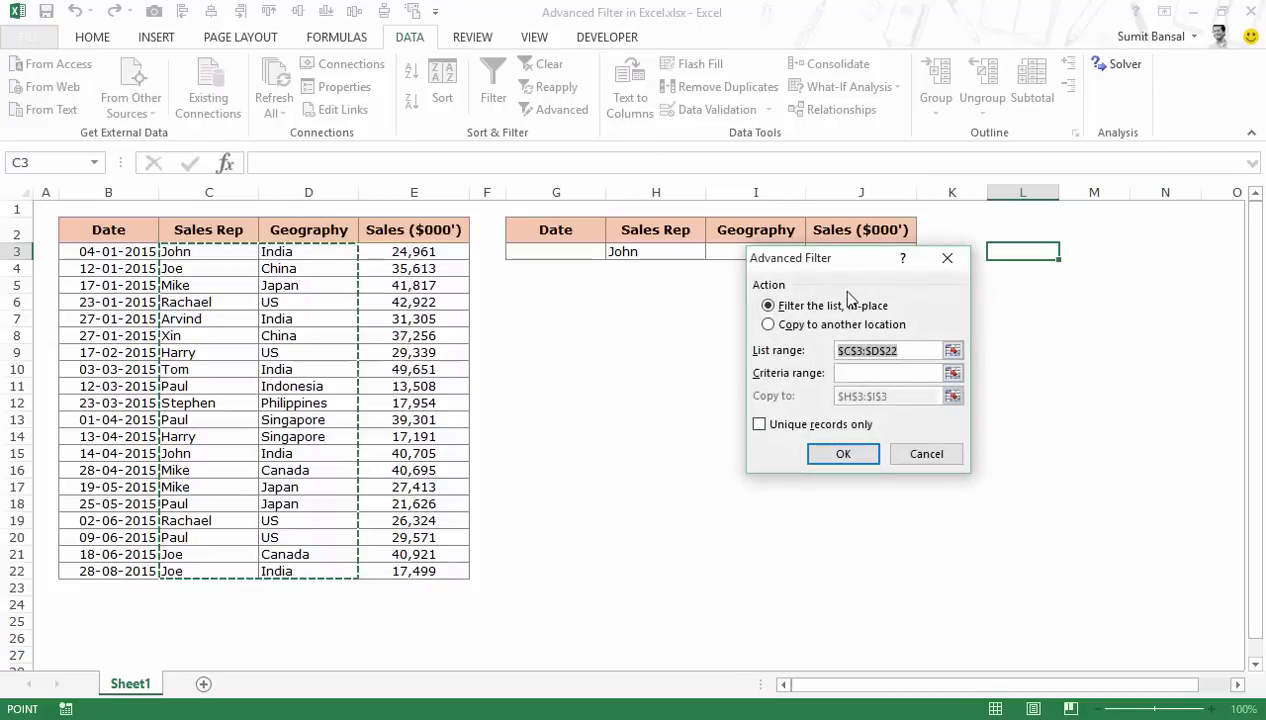
- Choose Copy to another location, list range Sheet1!$B$2:$E$22, criteria range Sheet1!$G$2:$J$3
drag(830, 262, 689, 329)
click(686, 396)
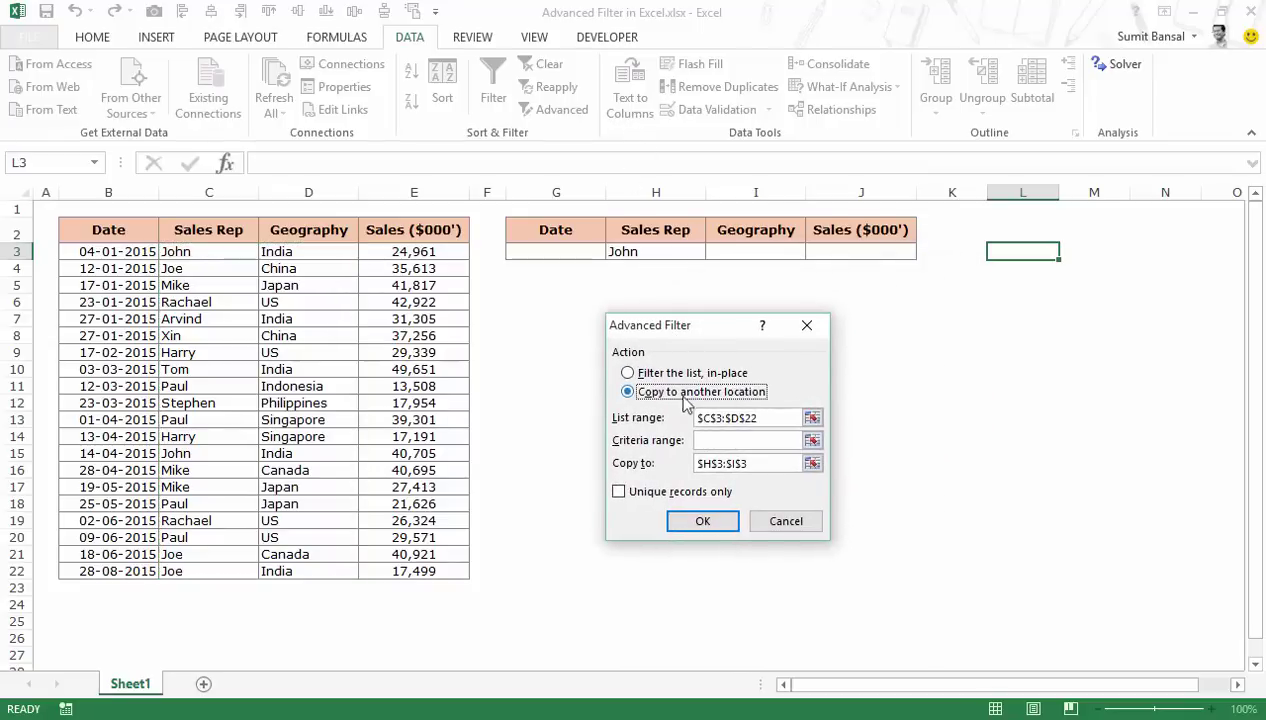
click(812, 418)
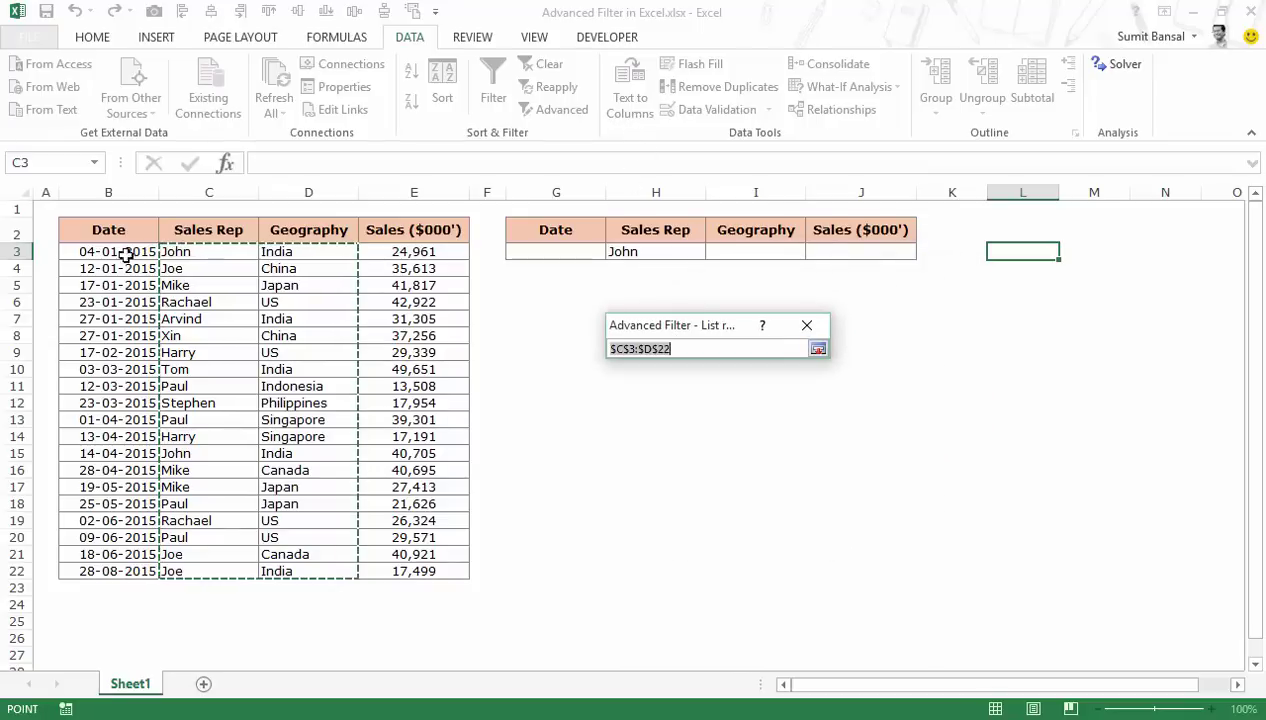
drag(112, 230, 432, 573)
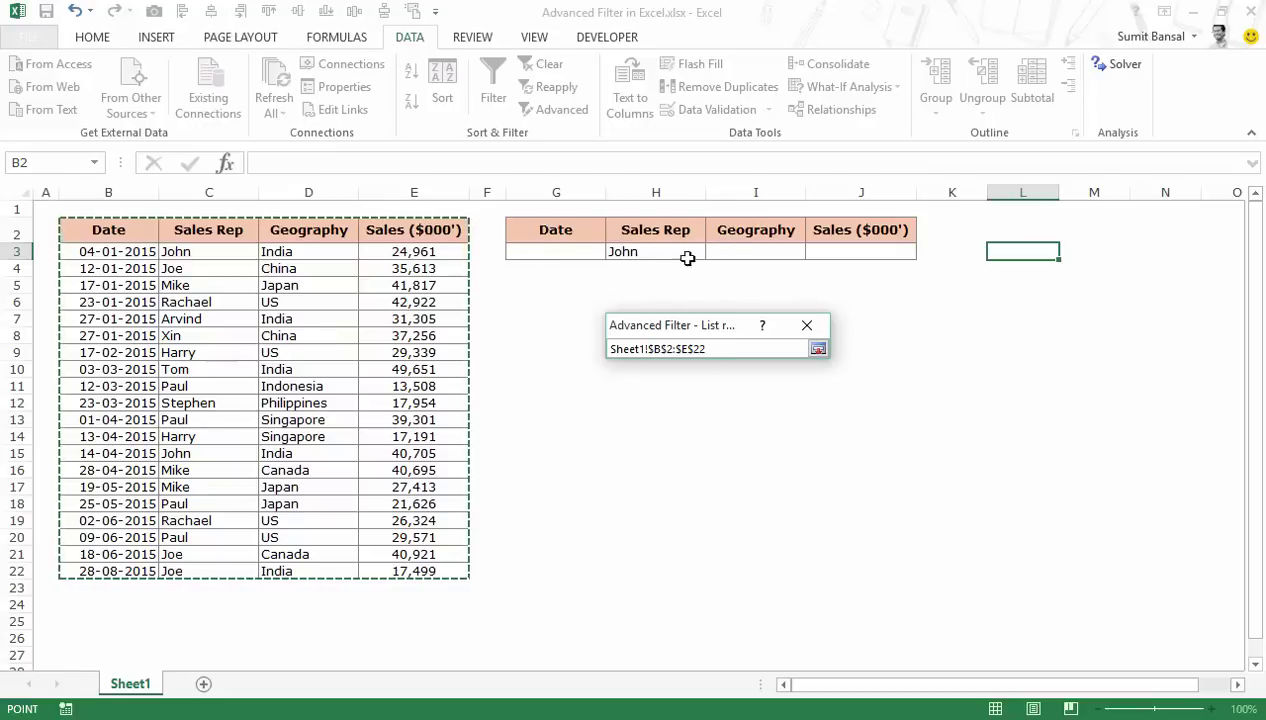
click(818, 349)
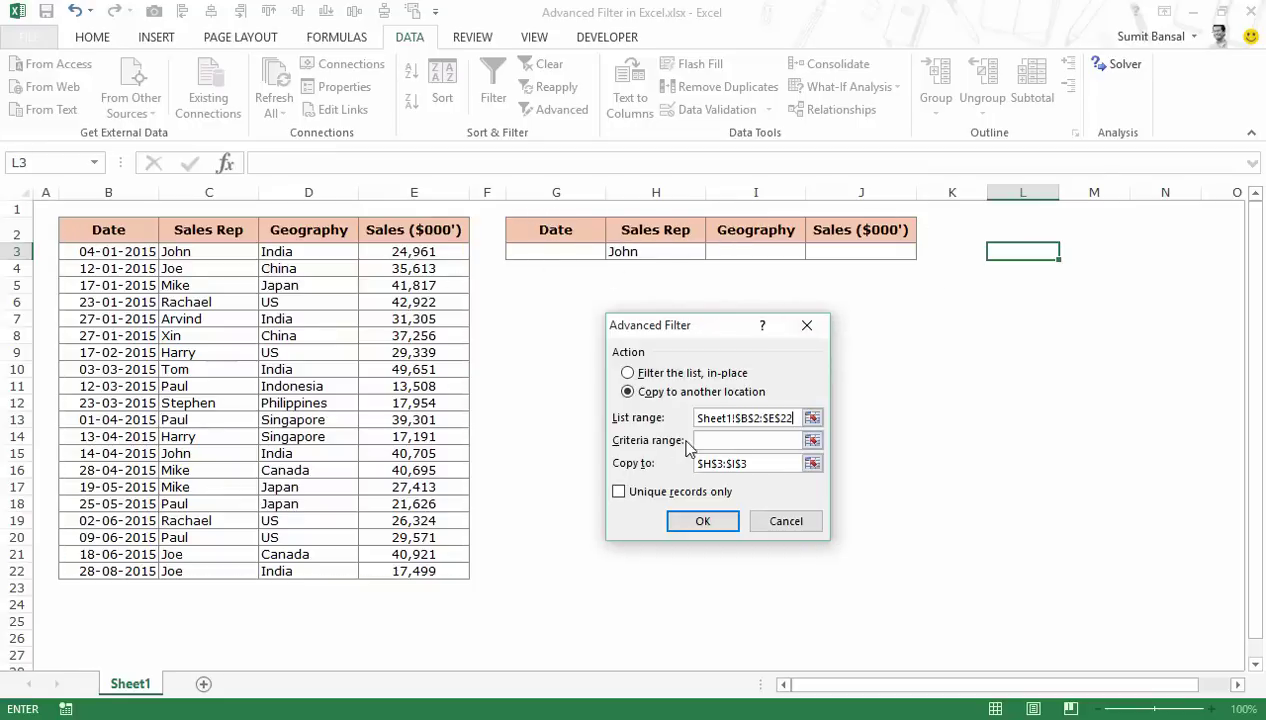
click(812, 441)
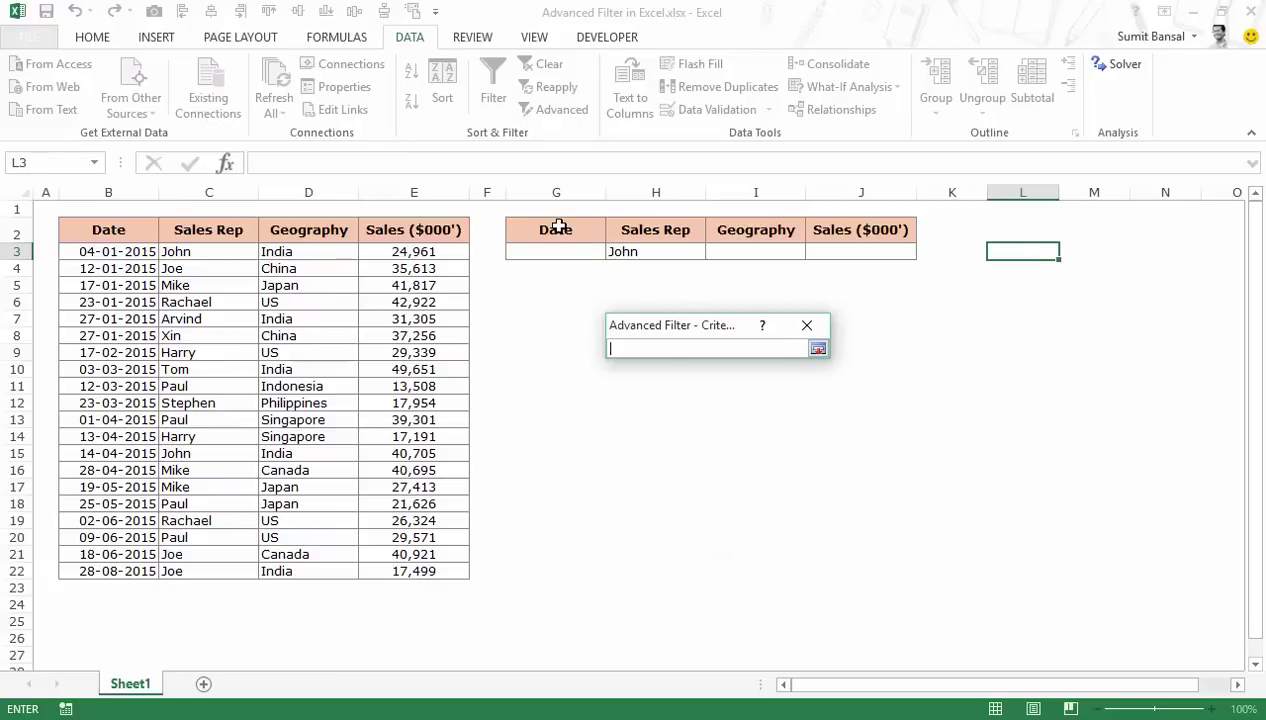
drag(560, 223, 850, 254)
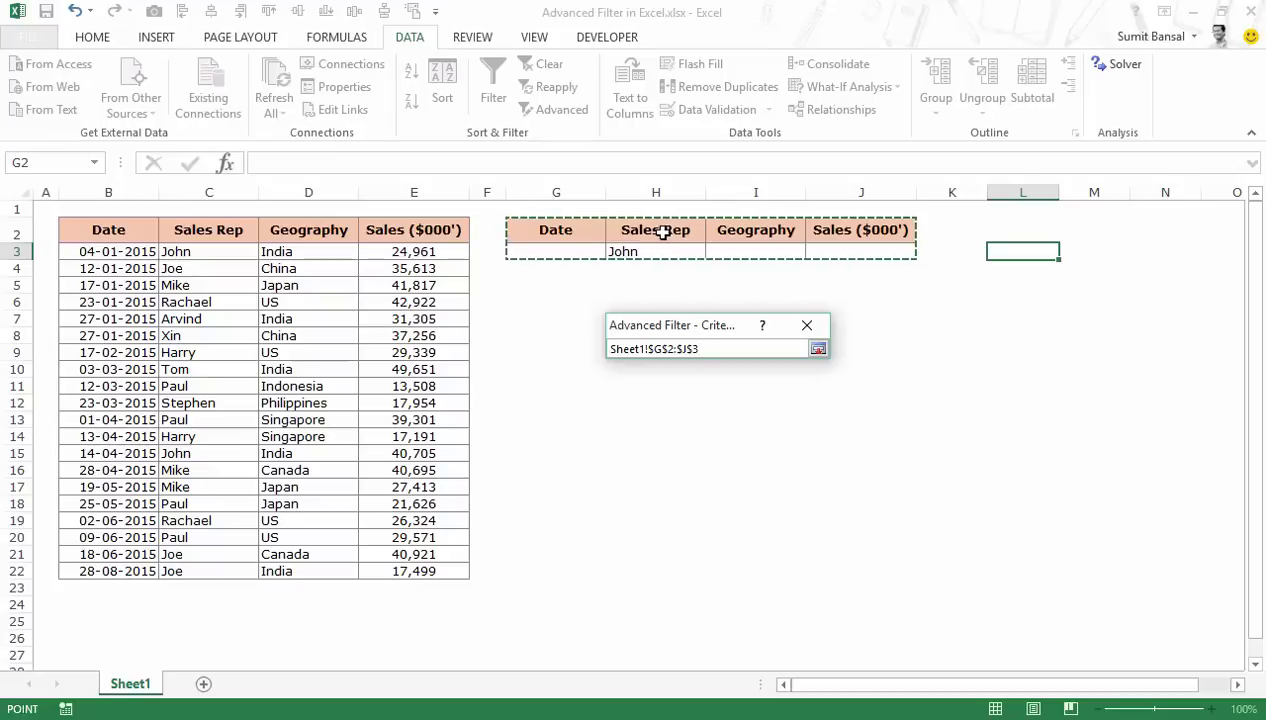
drag(663, 230, 838, 253)
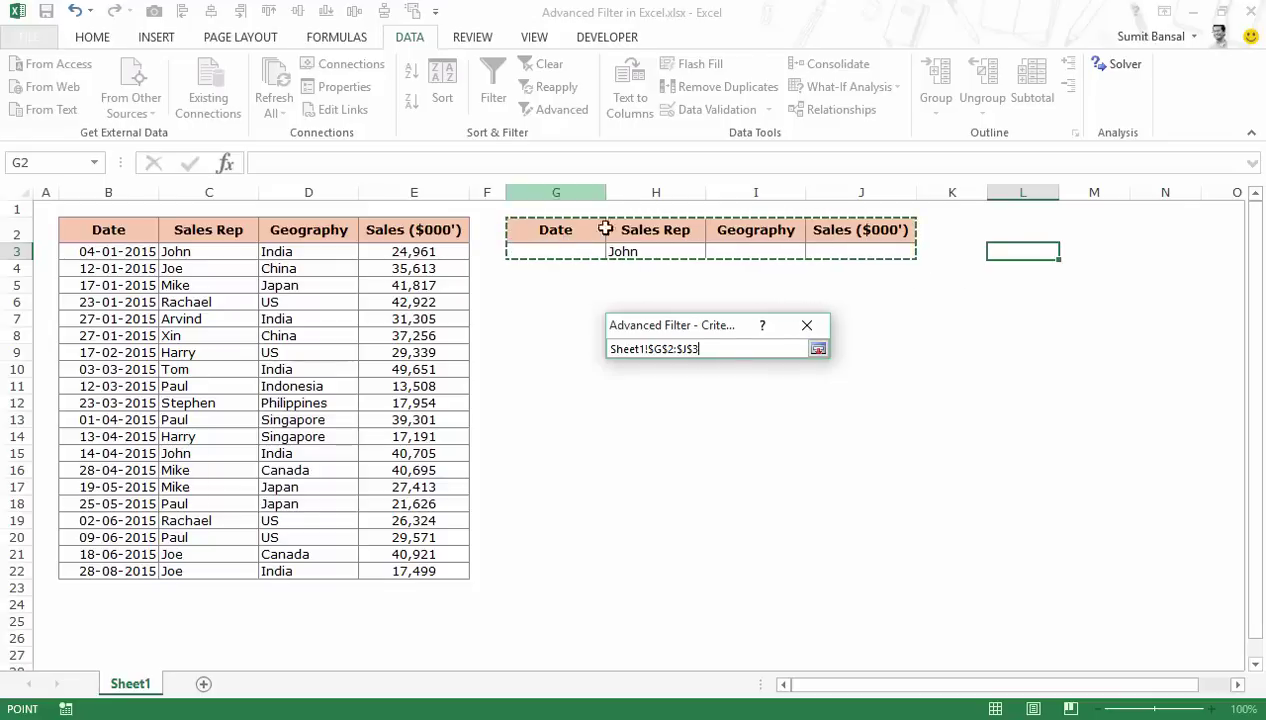
- Set Copy to L3 and run the filter, extracting John's India records 24,961 and 40,705
click(818, 348)
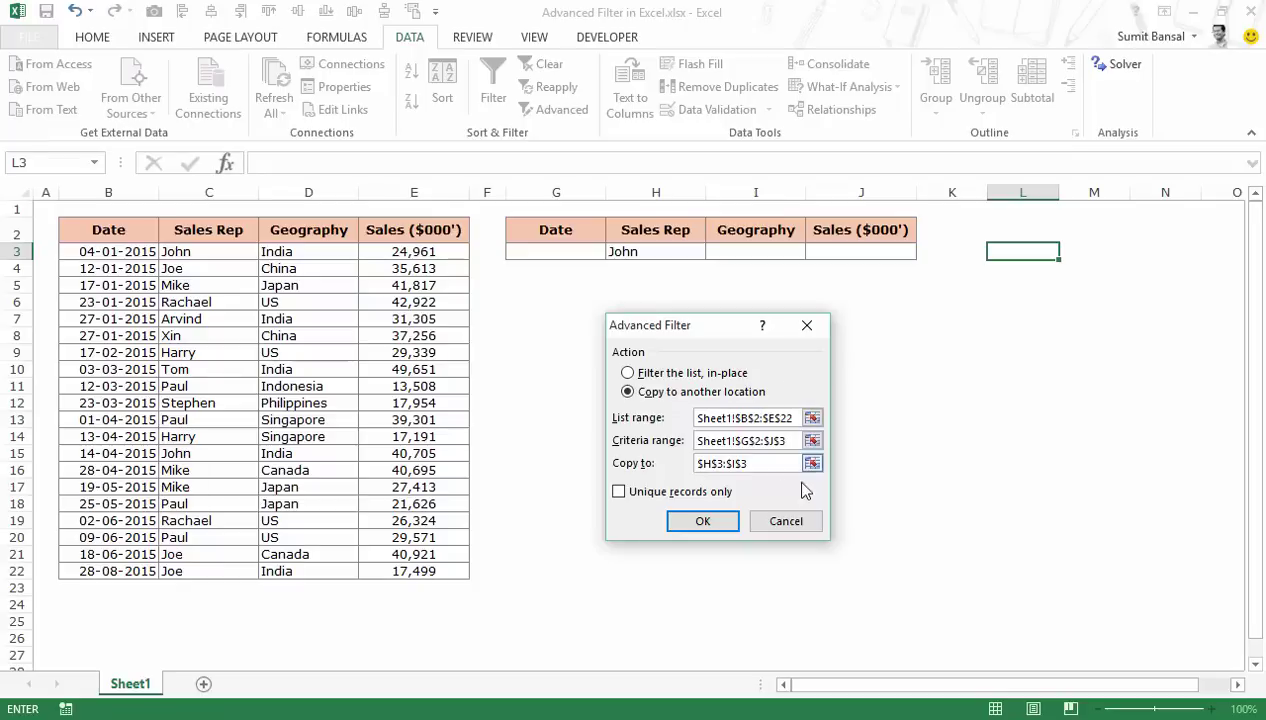
click(812, 465)
click(1022, 251)
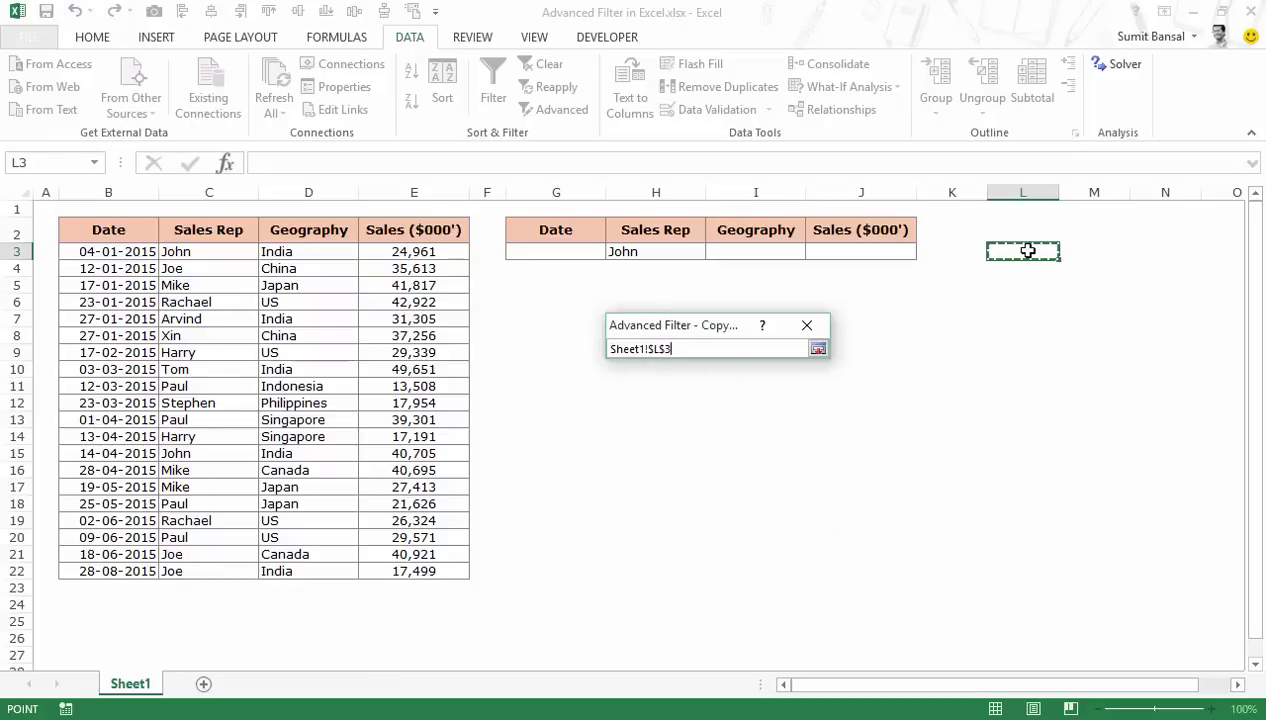
click(818, 348)
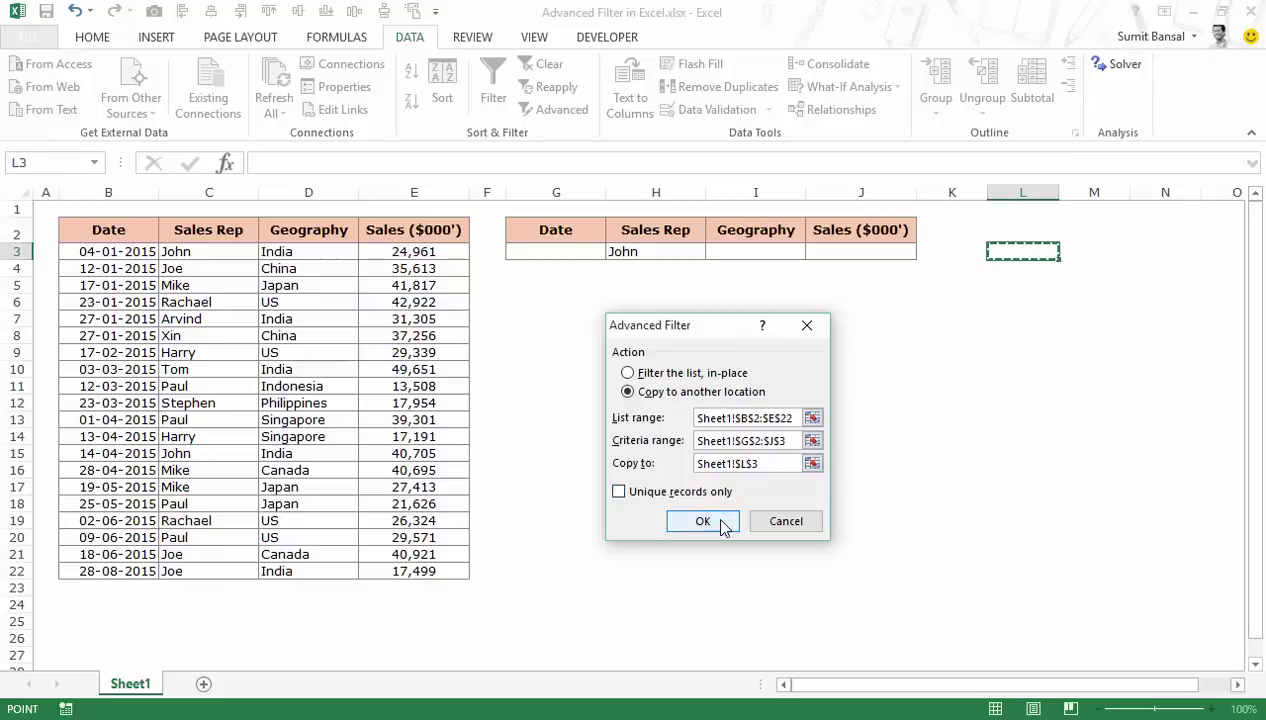
click(703, 521)
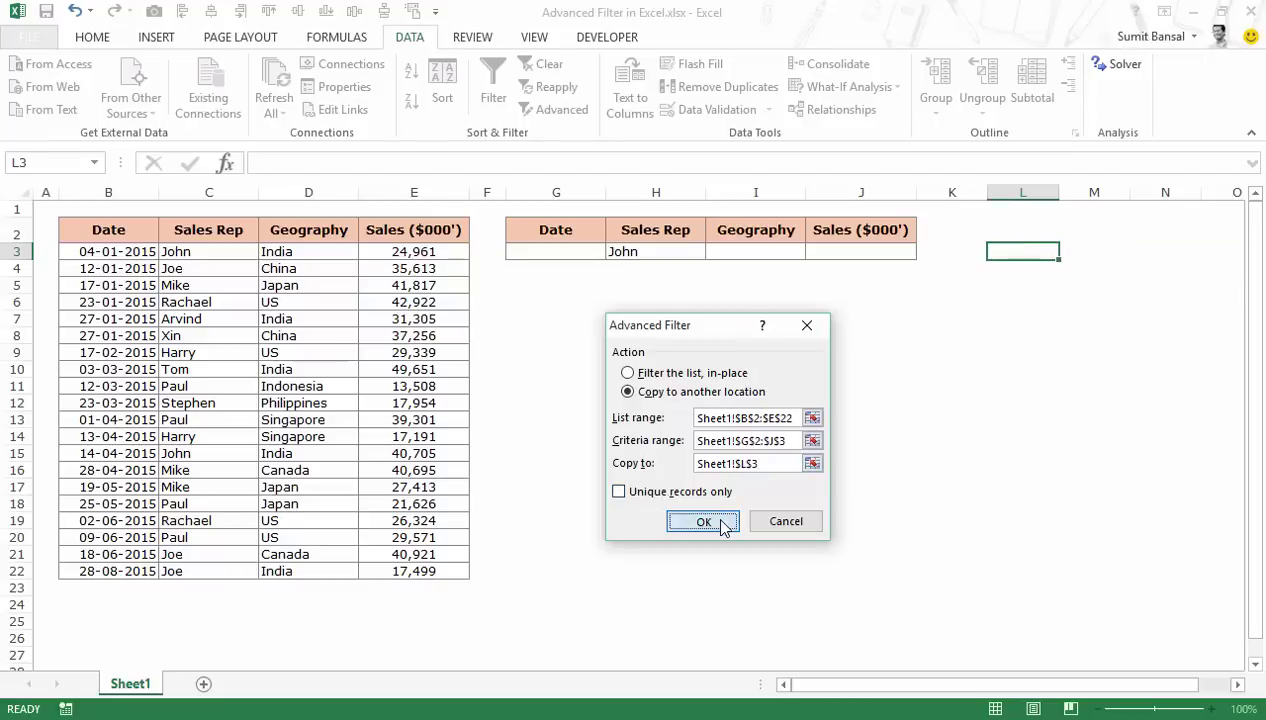
drag(990, 686, 1066, 688)
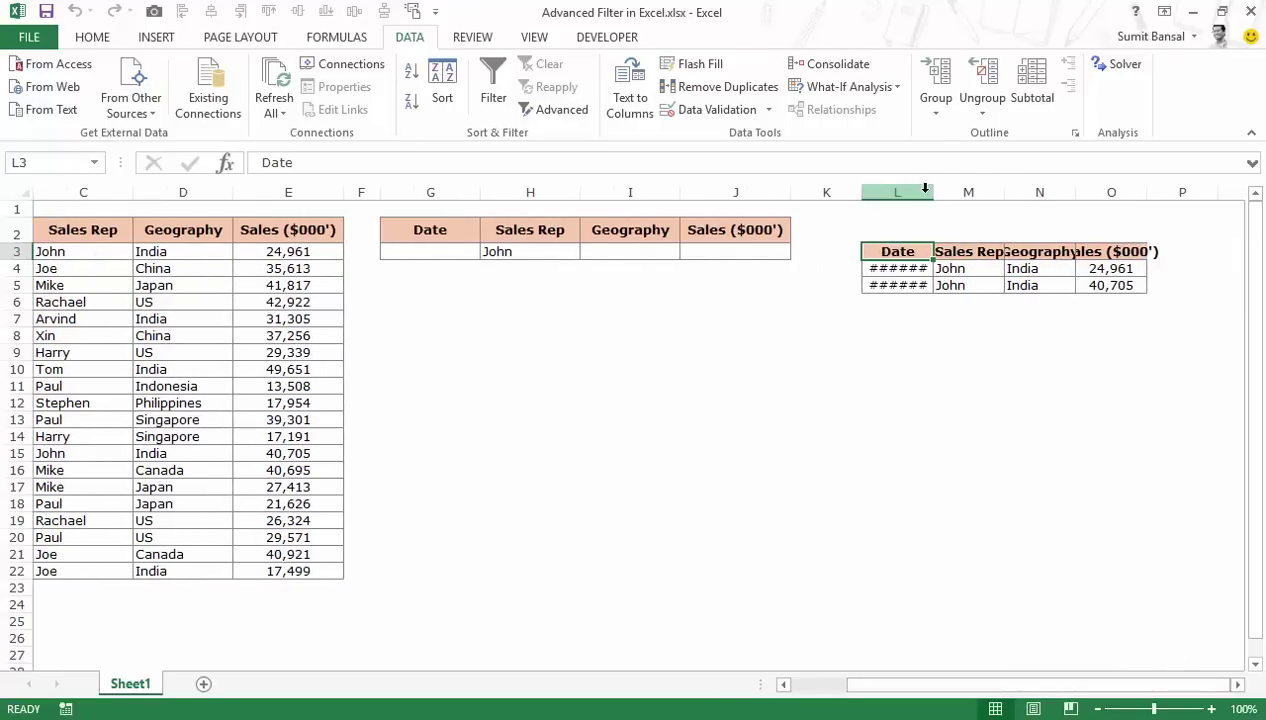
- Autofit column L so the dates 04-01-2015 and 14-04-2015 show
double_click(932, 192)
drag(984, 263, 964, 283)
click(921, 269)
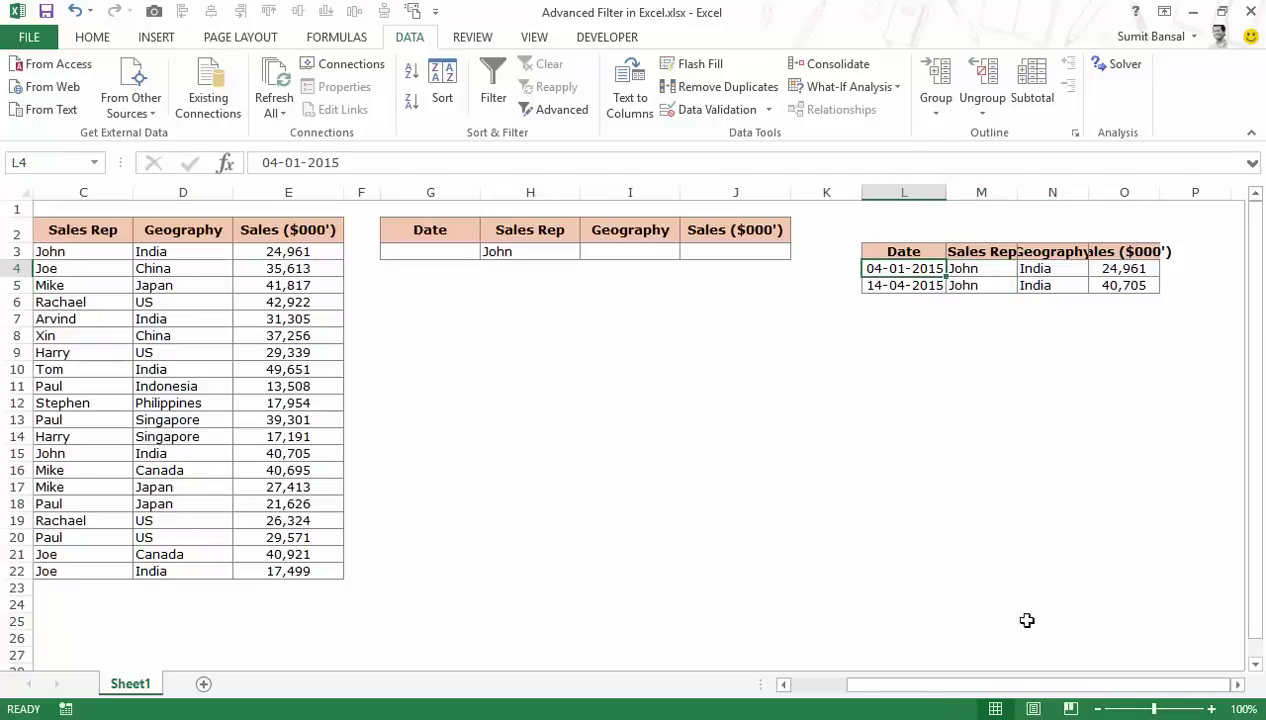
drag(1038, 689, 958, 687)
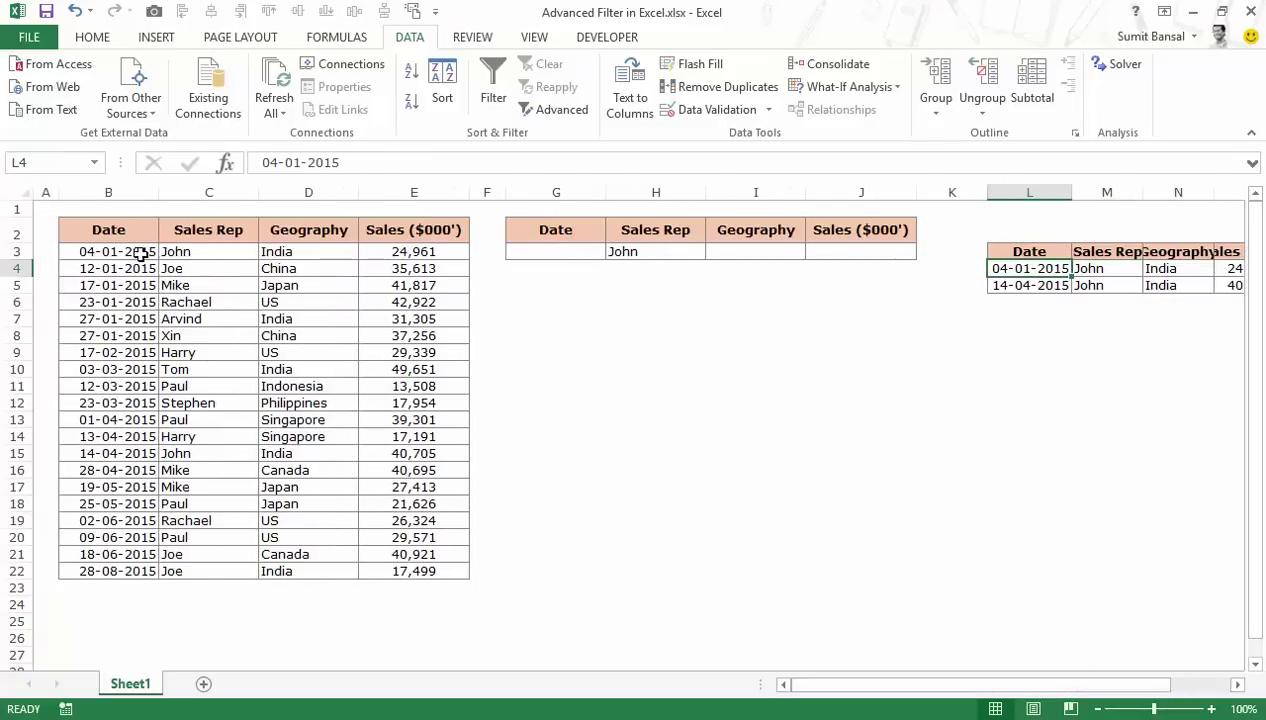
- Compare the results with John's source rows 3 and 15 and the John criterion in H3
drag(141, 254, 362, 252)
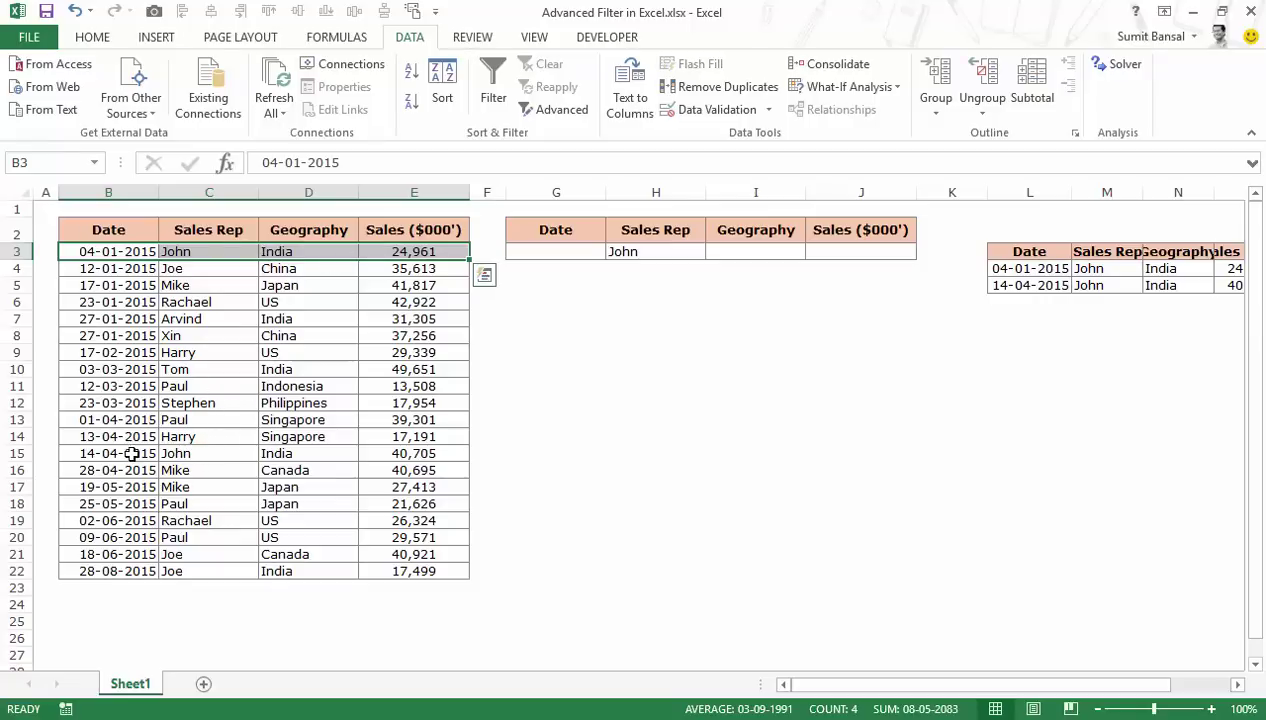
drag(131, 453, 440, 453)
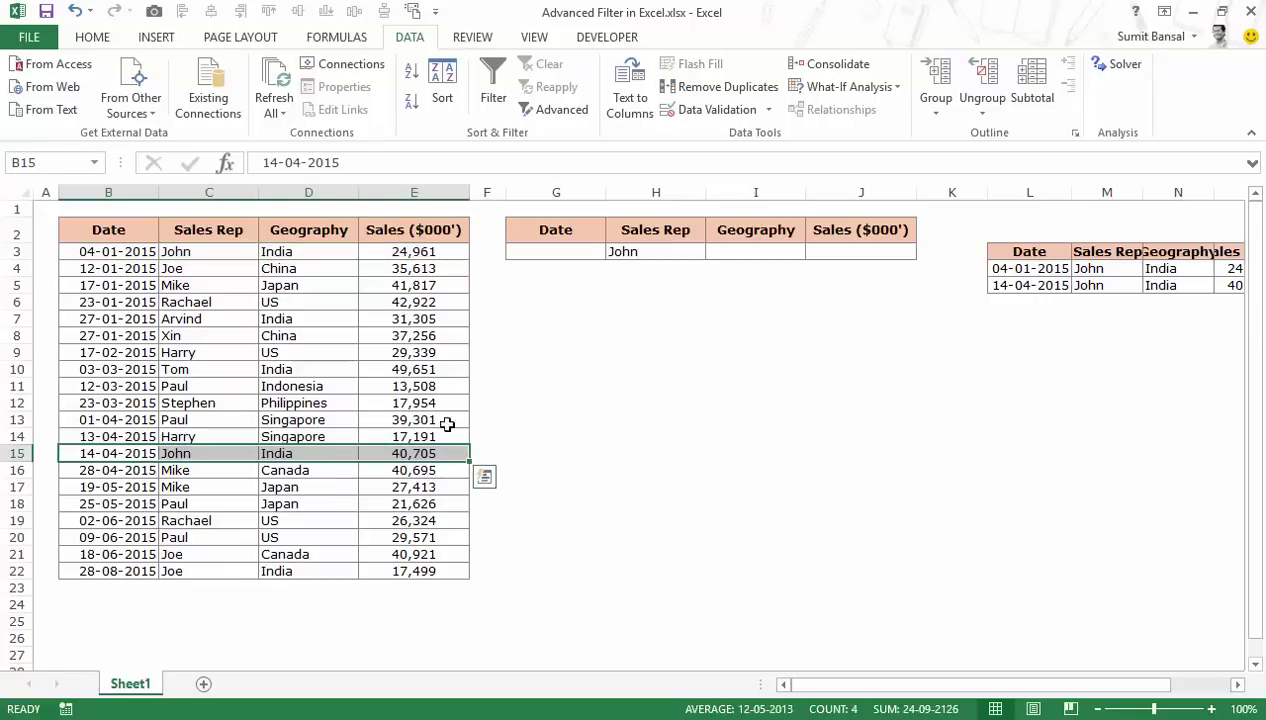
click(652, 251)
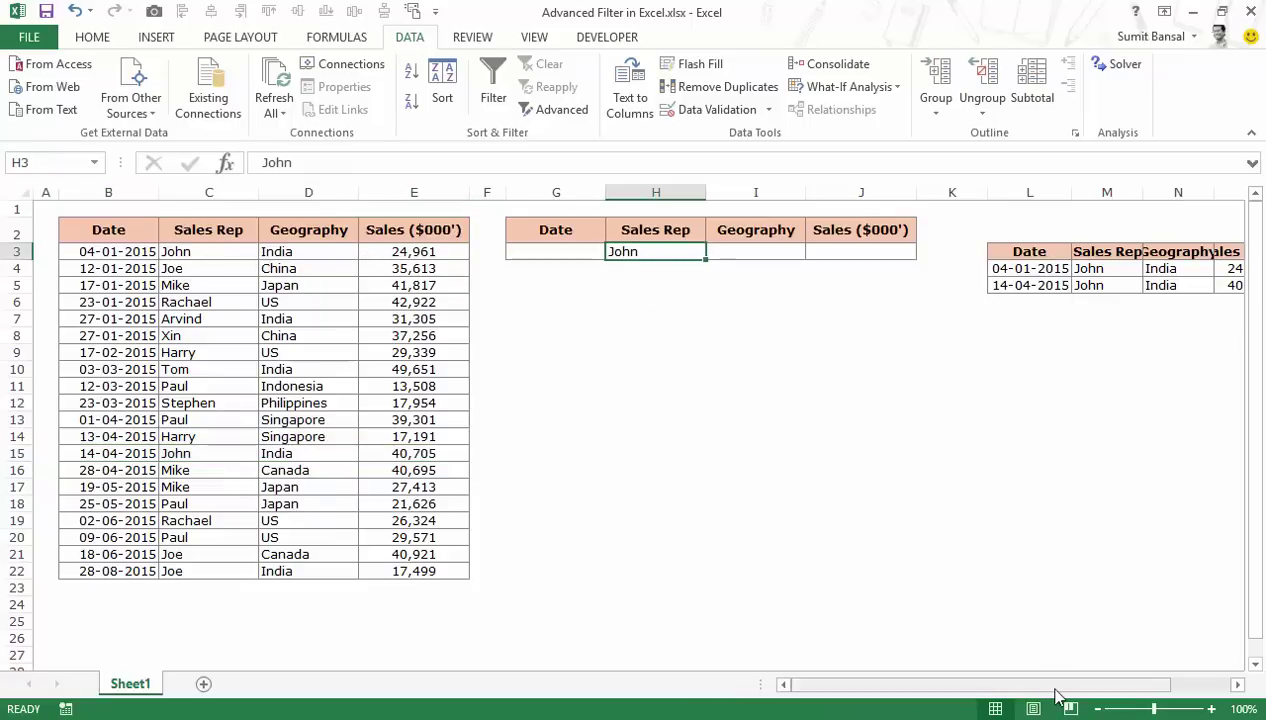
drag(1057, 692, 1091, 698)
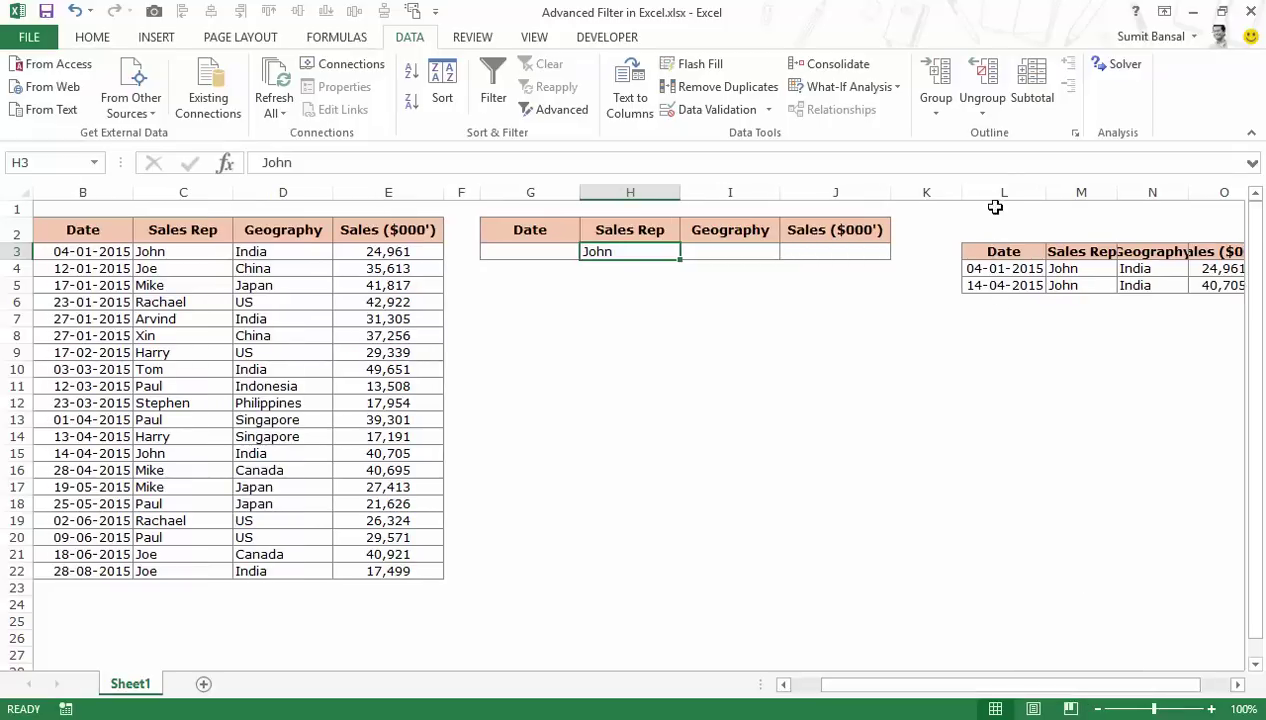
drag(995, 195, 1116, 190)
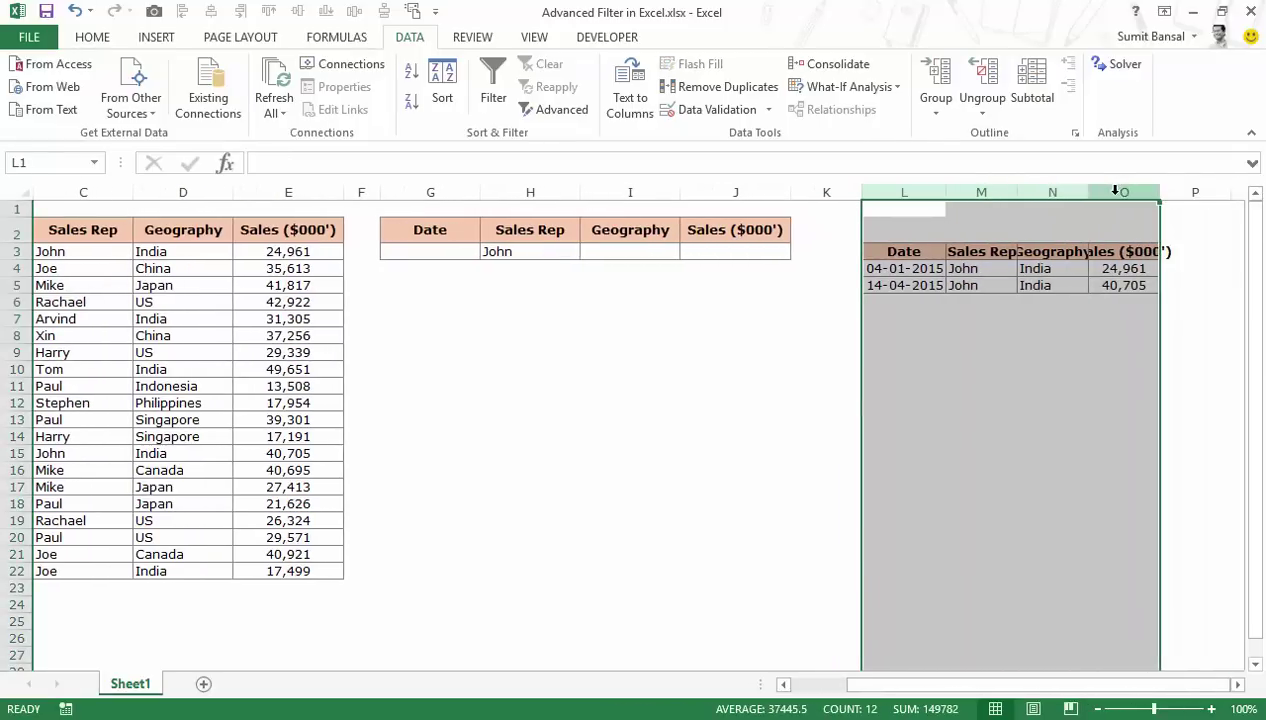
- Delete columns L:O to remove the extracted John records and their headers
right_click(1118, 195)
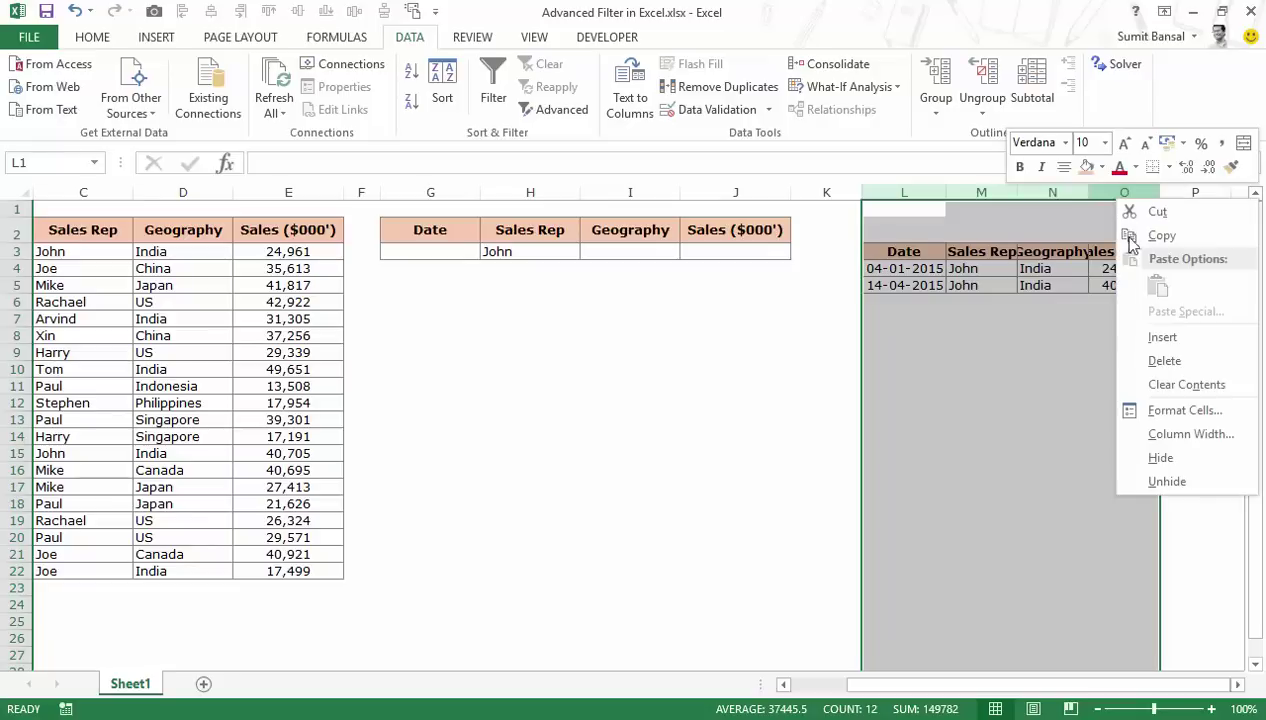
click(1162, 361)
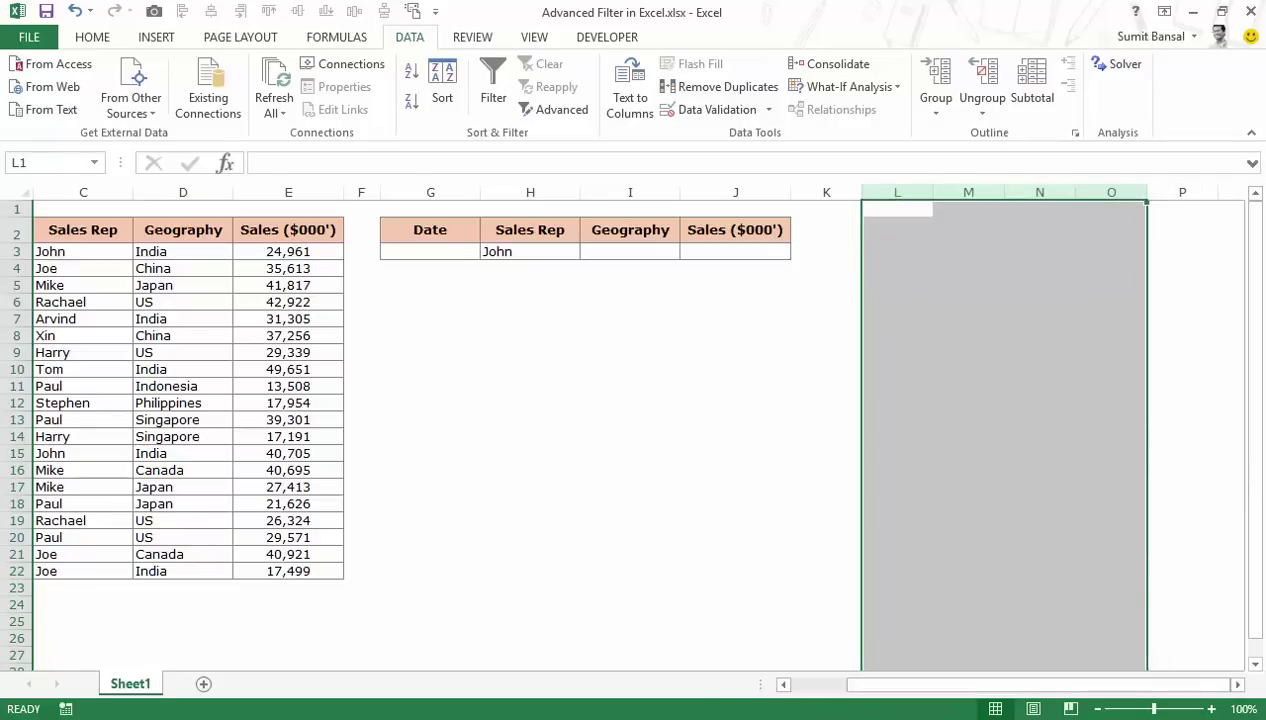
drag(1020, 687, 962, 687)
click(627, 251)
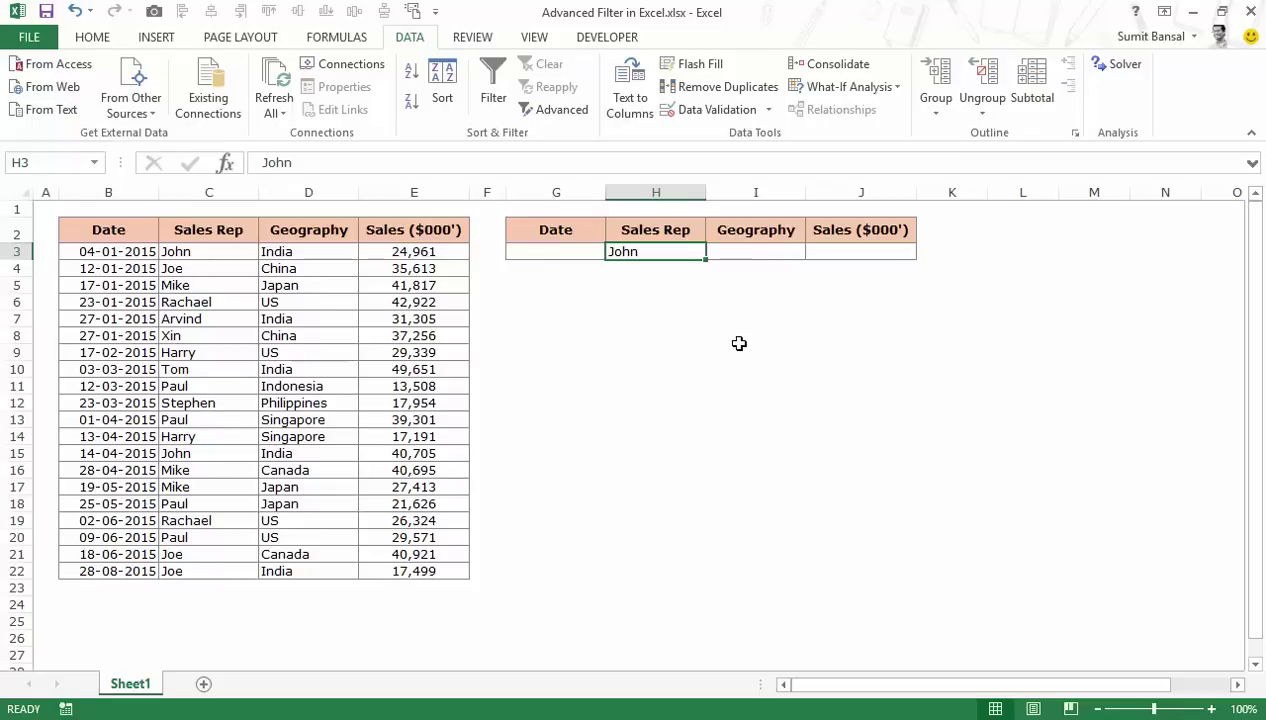
- Replace John with Rachael under Sales Rep and add US under Geography in H3:I3
text(Rachael)
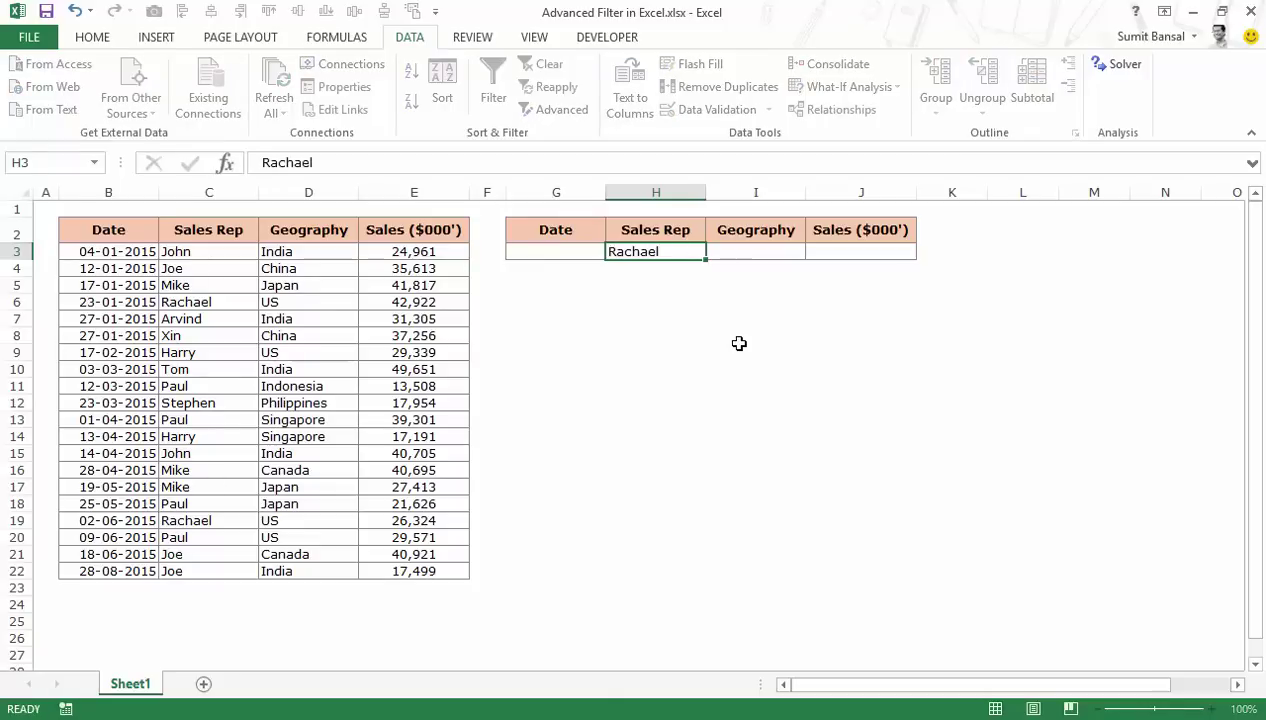
key(Tab)
text(US)
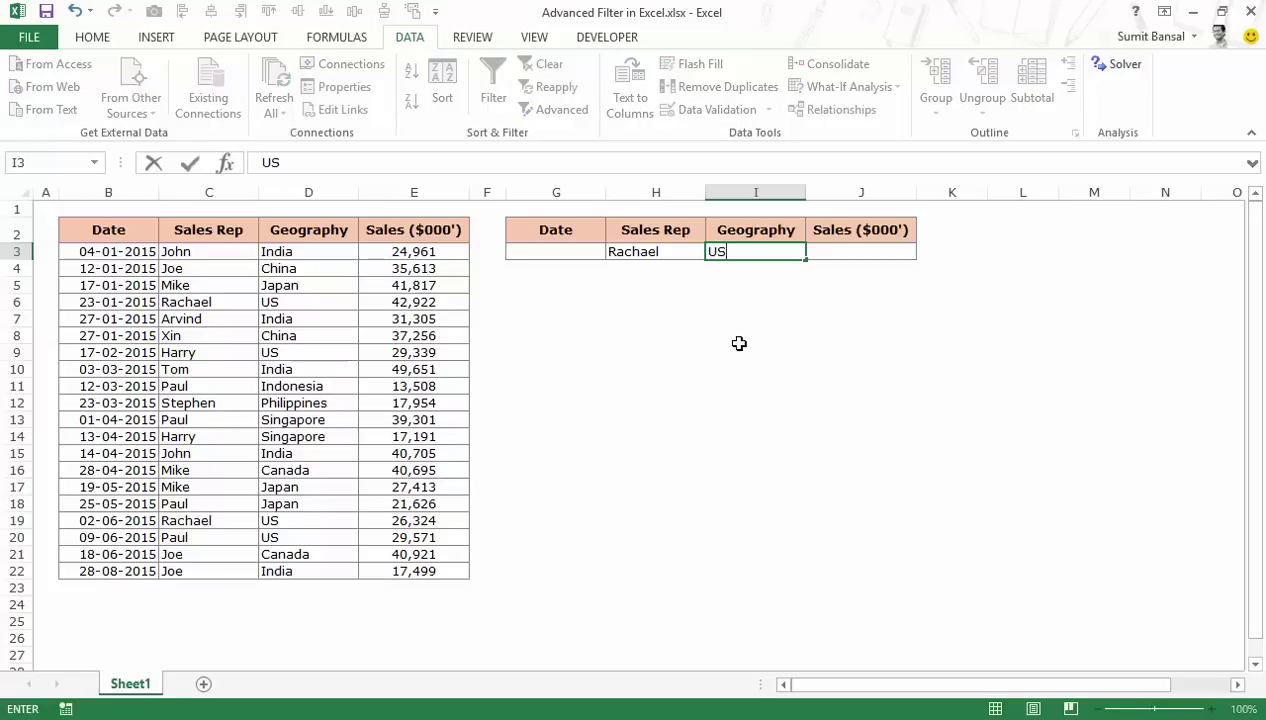
key(Return)
key(Up)
key(Left)
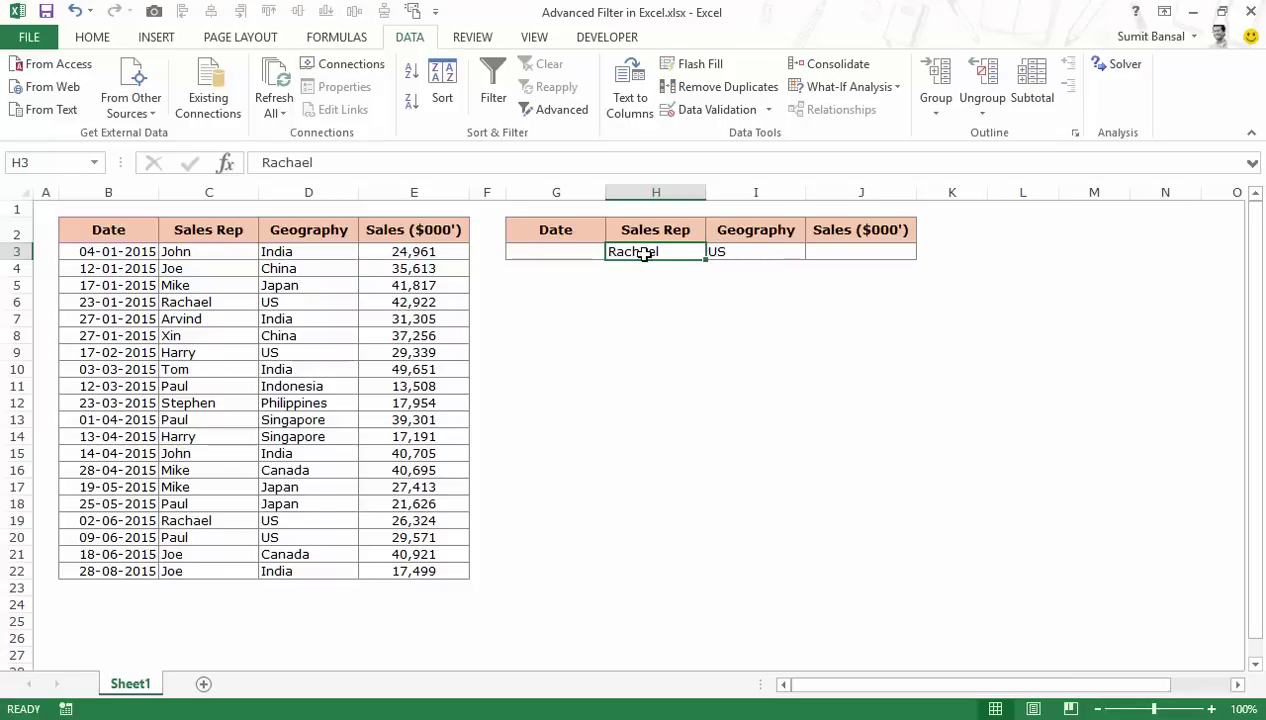
click(727, 254)
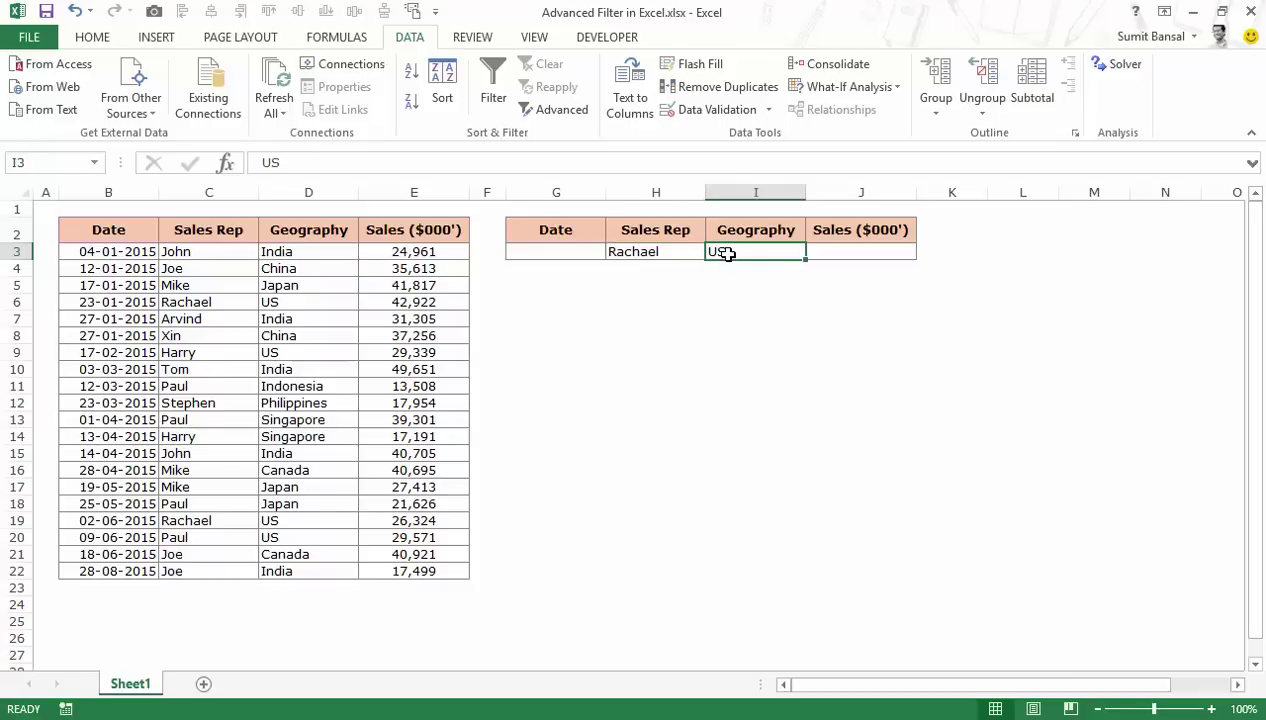
click(700, 379)
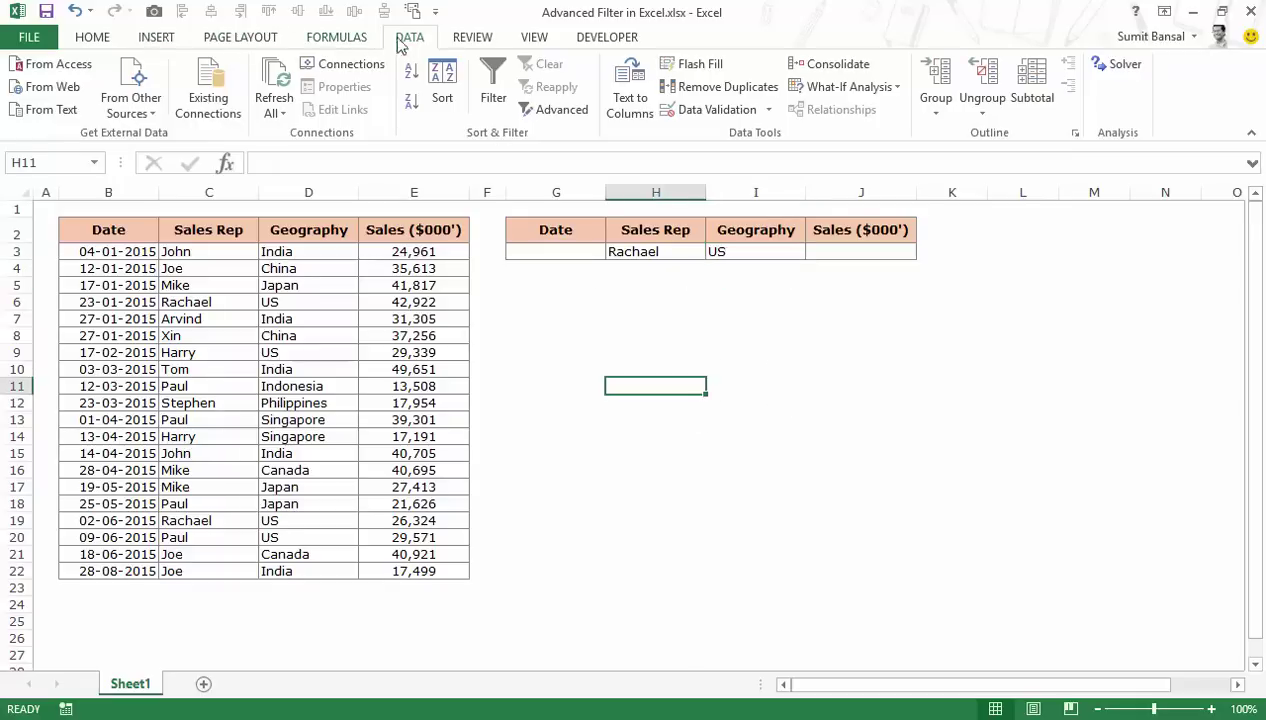
- Set Advanced Filter to copy to another location, confirming list B2:E22 and criteria G2:J3
click(550, 106)
drag(738, 335, 936, 318)
click(895, 371)
click(1028, 396)
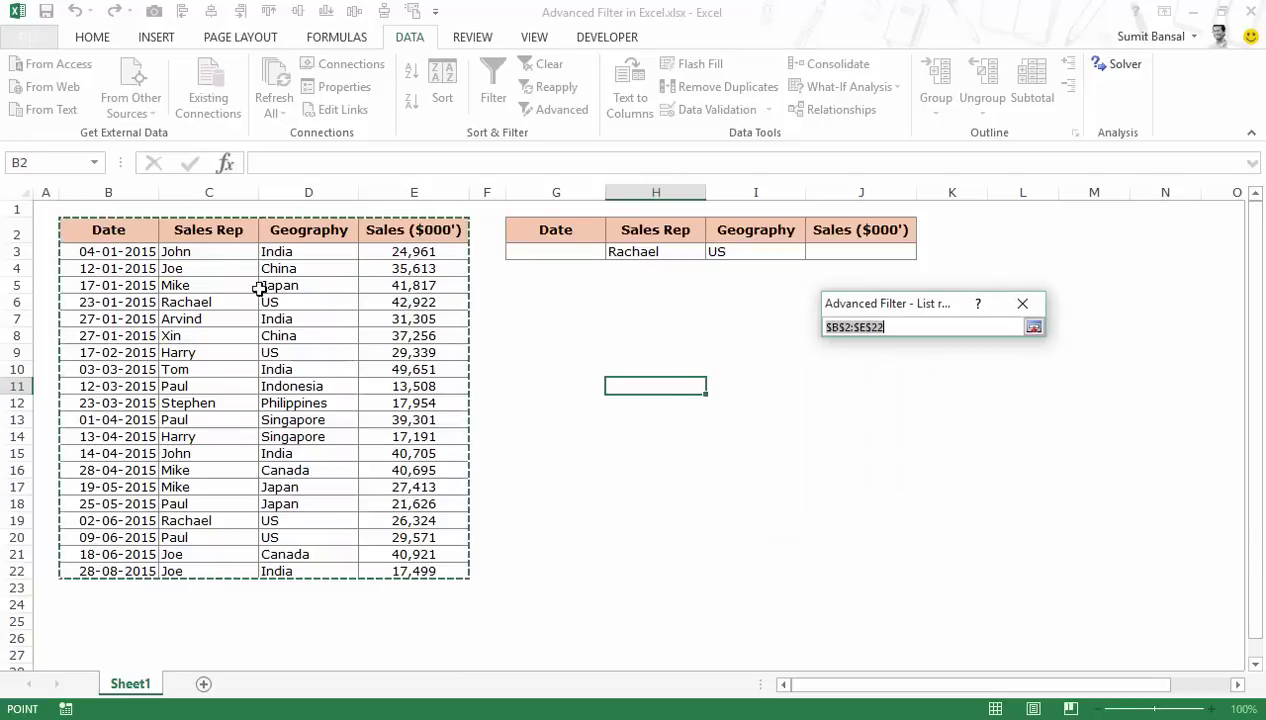
click(1033, 327)
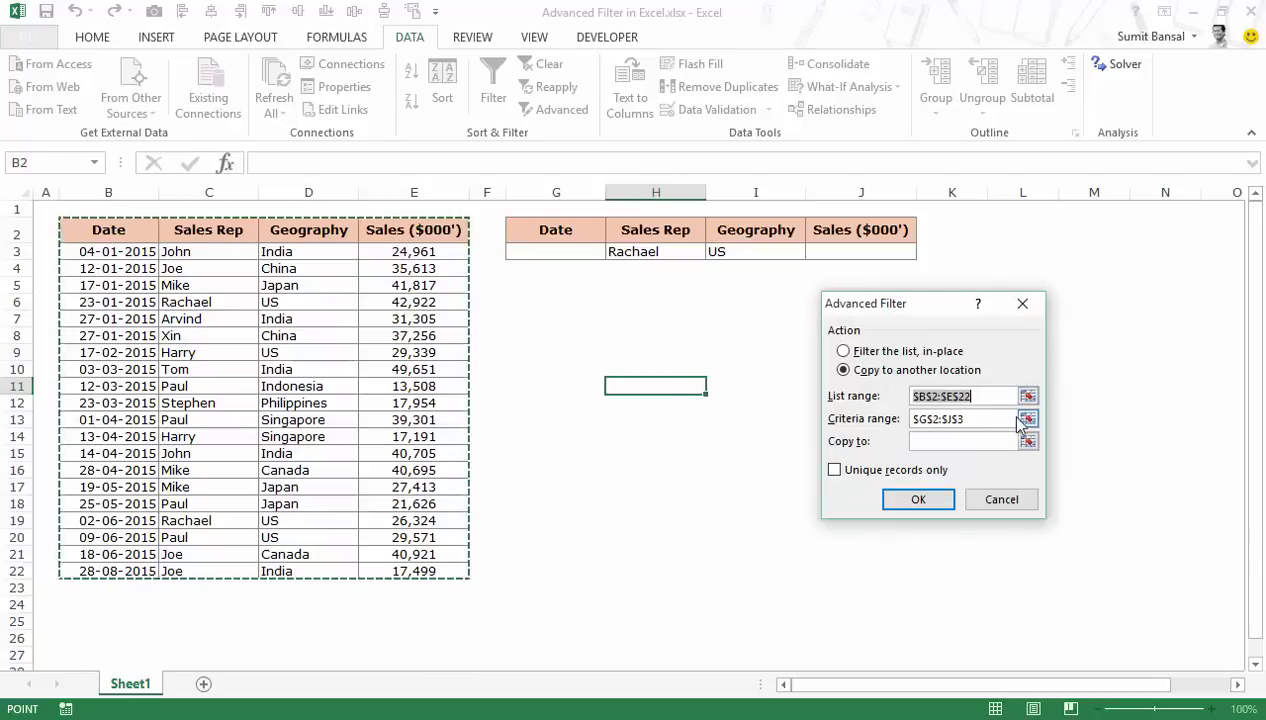
click(1026, 419)
click(1033, 327)
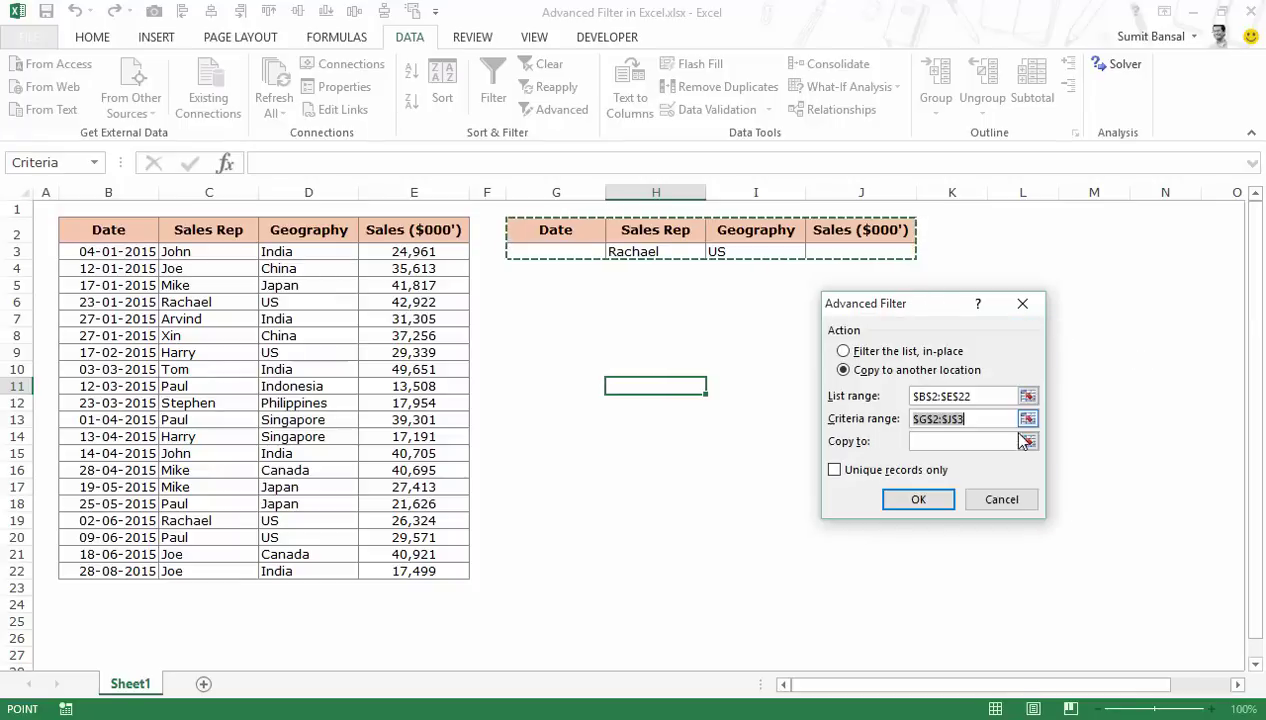
- Send results to L3 and run the filter, extracting Rachael's US records 42,922 and 26,324
click(1028, 441)
click(1022, 251)
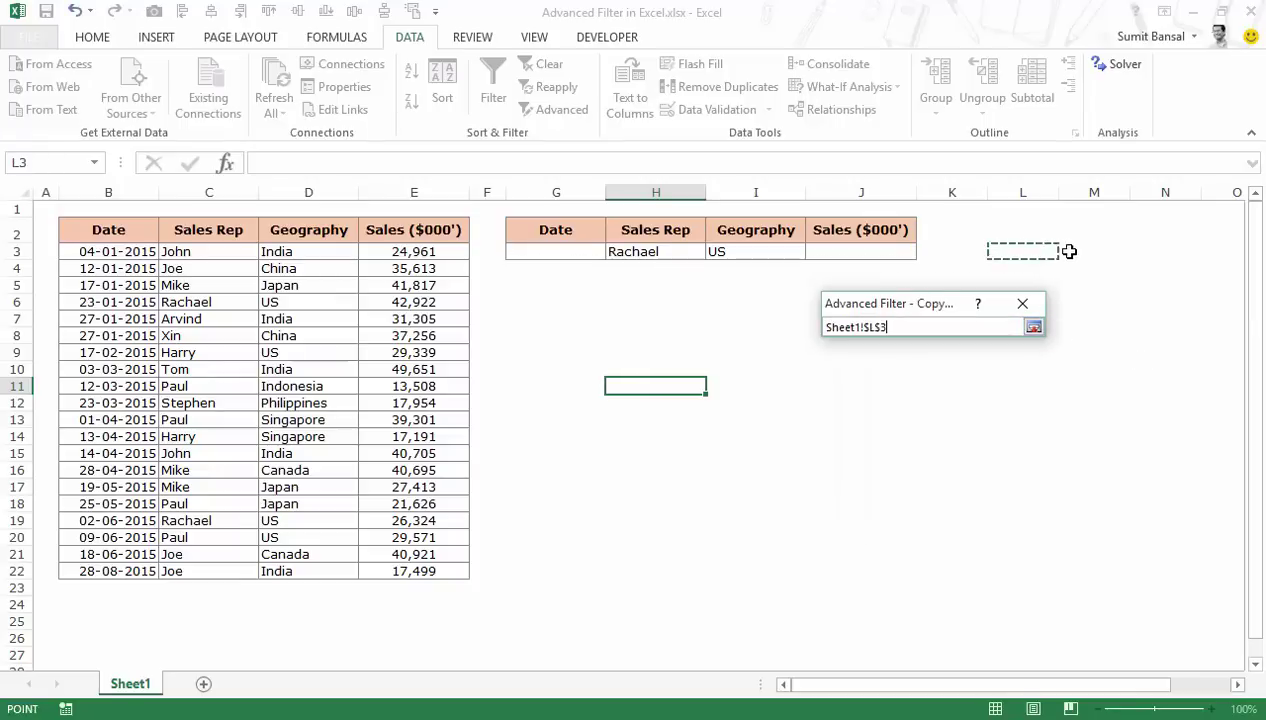
click(1033, 327)
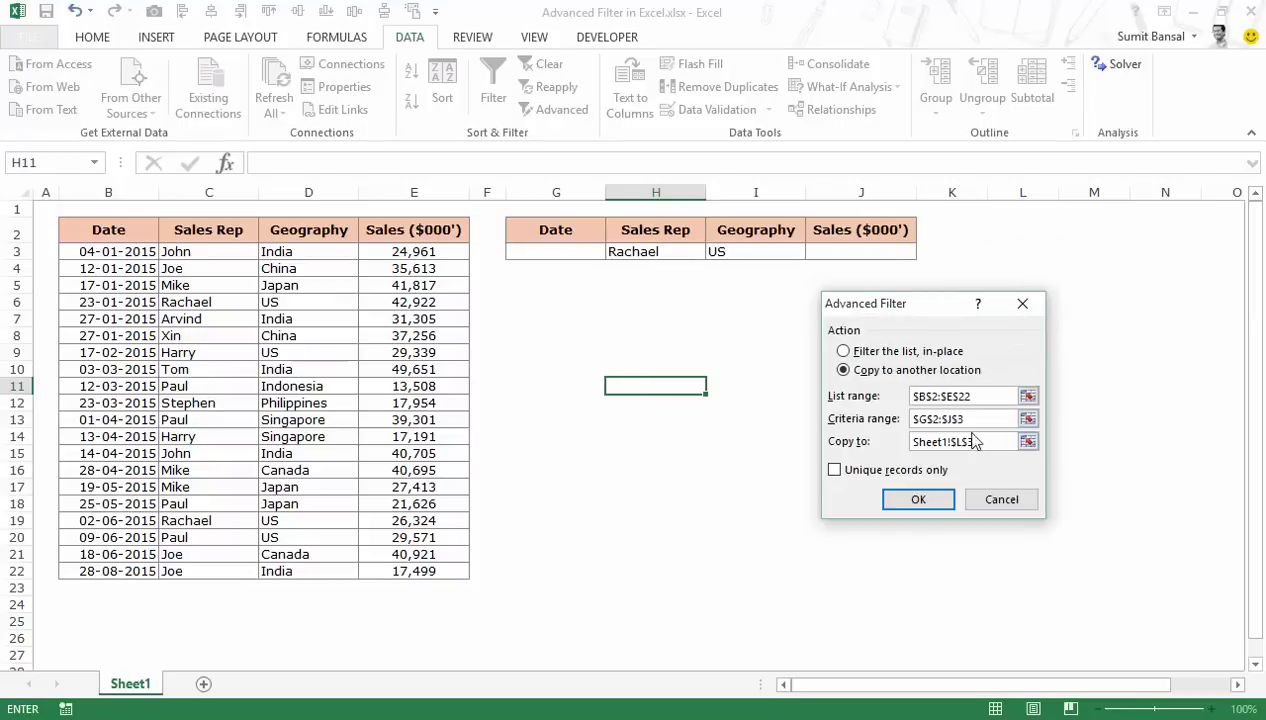
click(895, 505)
drag(980, 684, 1075, 684)
drag(957, 266, 1028, 283)
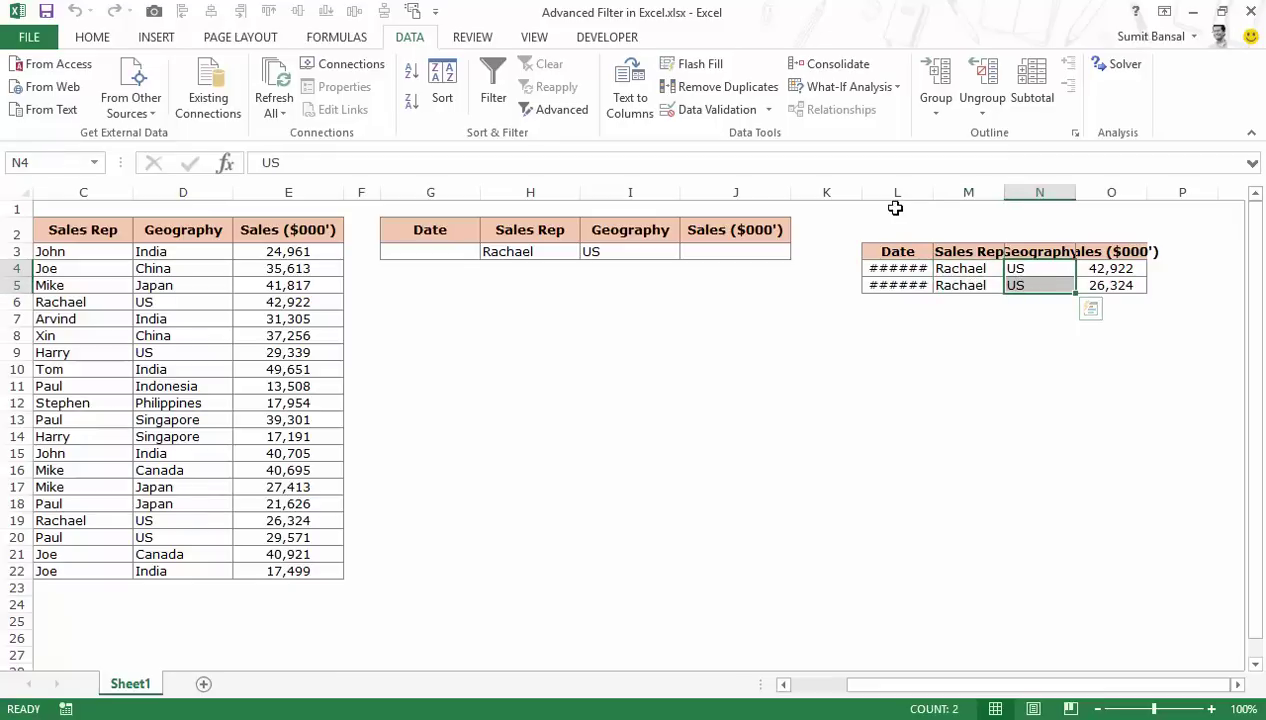
- Select columns L through O and delete the extracted Rachael/US records and headers
drag(893, 192, 1106, 200)
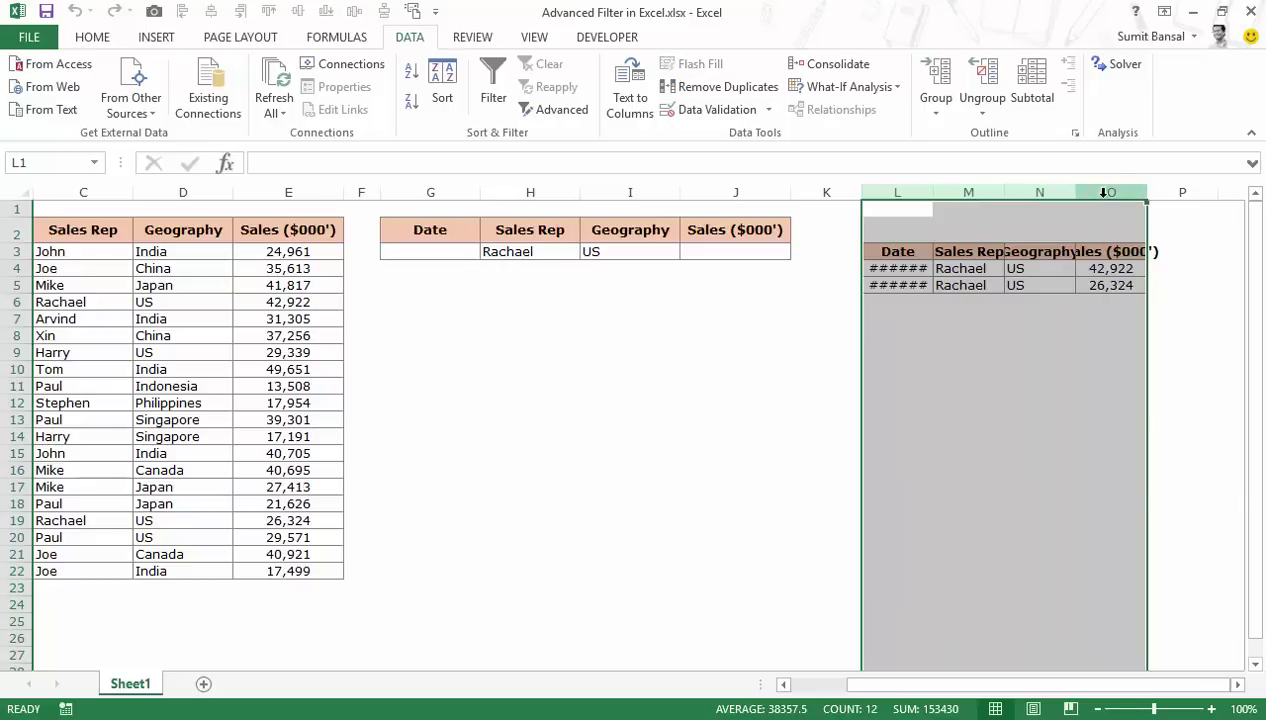
right_click(1100, 200)
key(Escape)
key(Delete)
drag(986, 687, 941, 687)
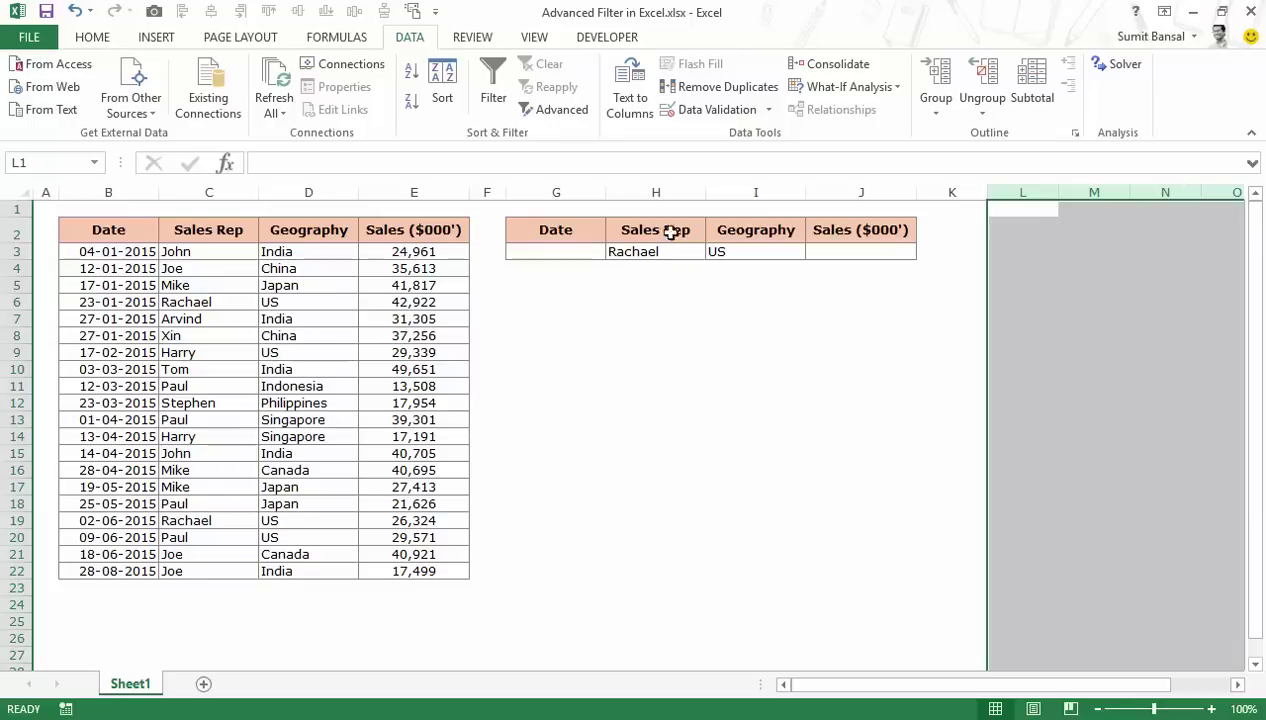
- Clear the US Geography criterion and add Joe below Rachael in H4
click(750, 255)
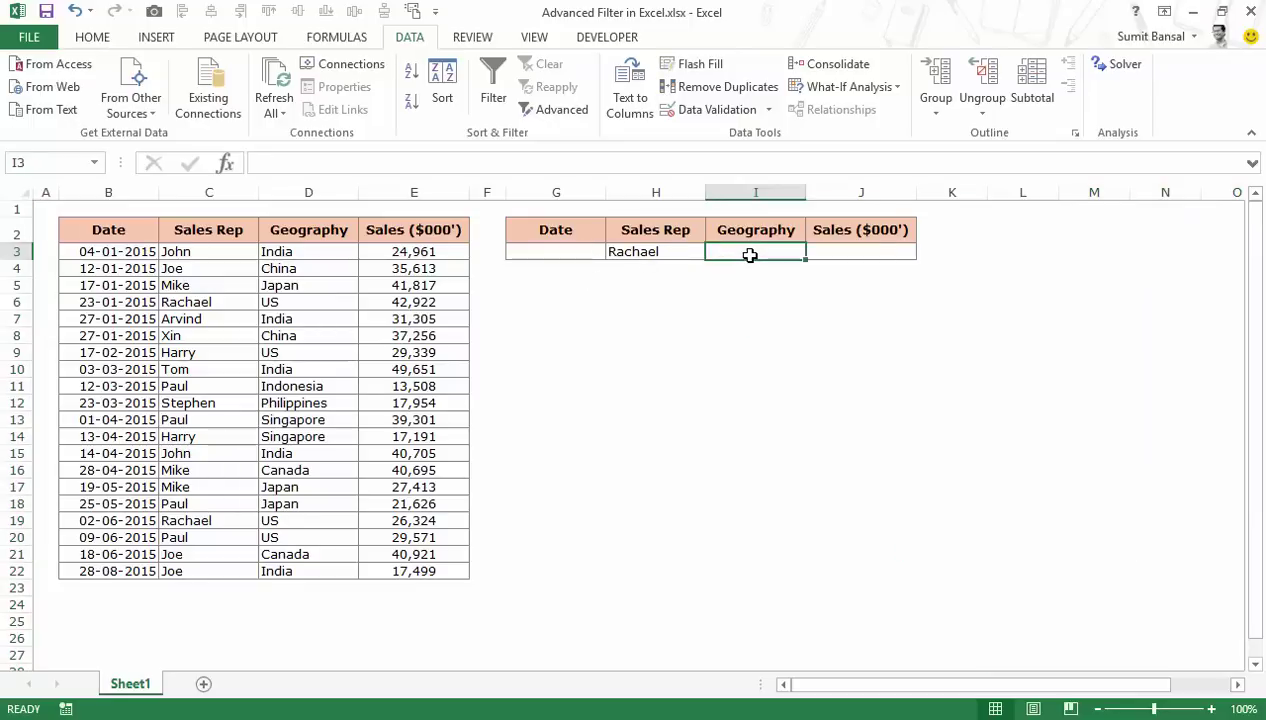
key(Left)
key(Down)
text(Joe)
key(Return)
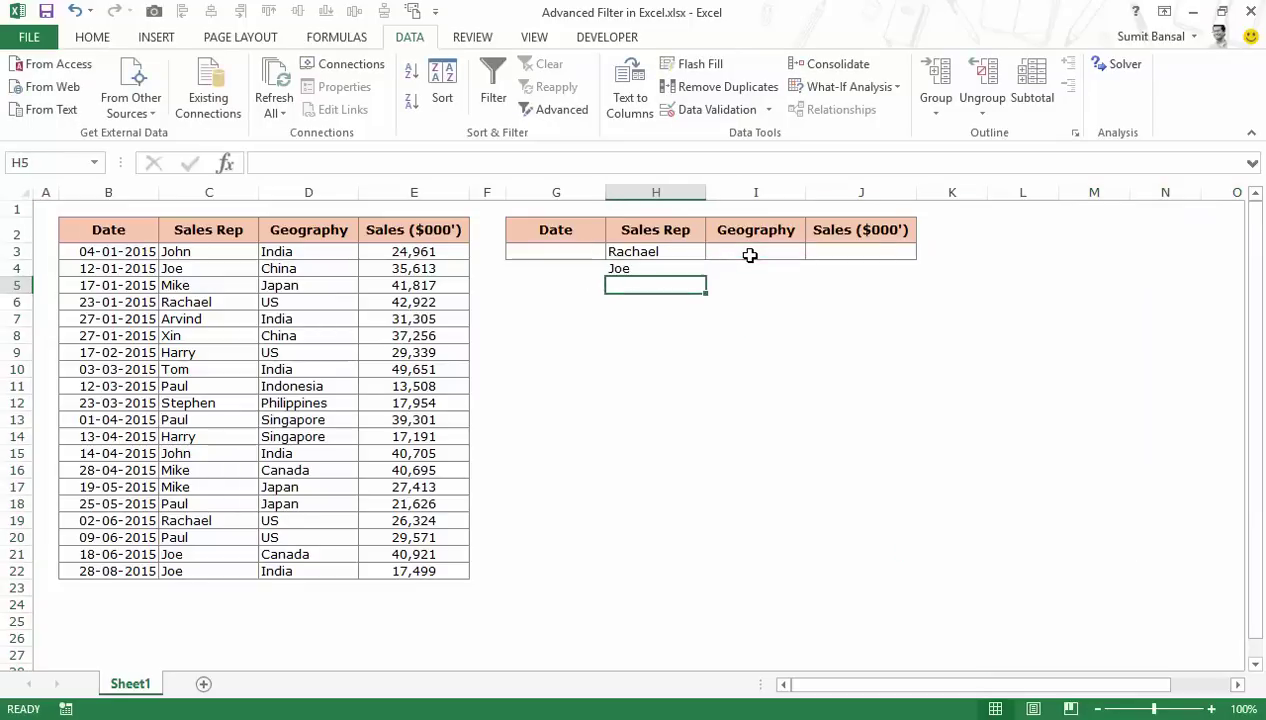
- Review the Rachael and Joe criteria rows, then bring up the Data ribbon tools
key(Left)
key(Up)
key(Up)
key(shift+Down)
key(shift+Right)
key(shift+Right)
key(shift+Right)
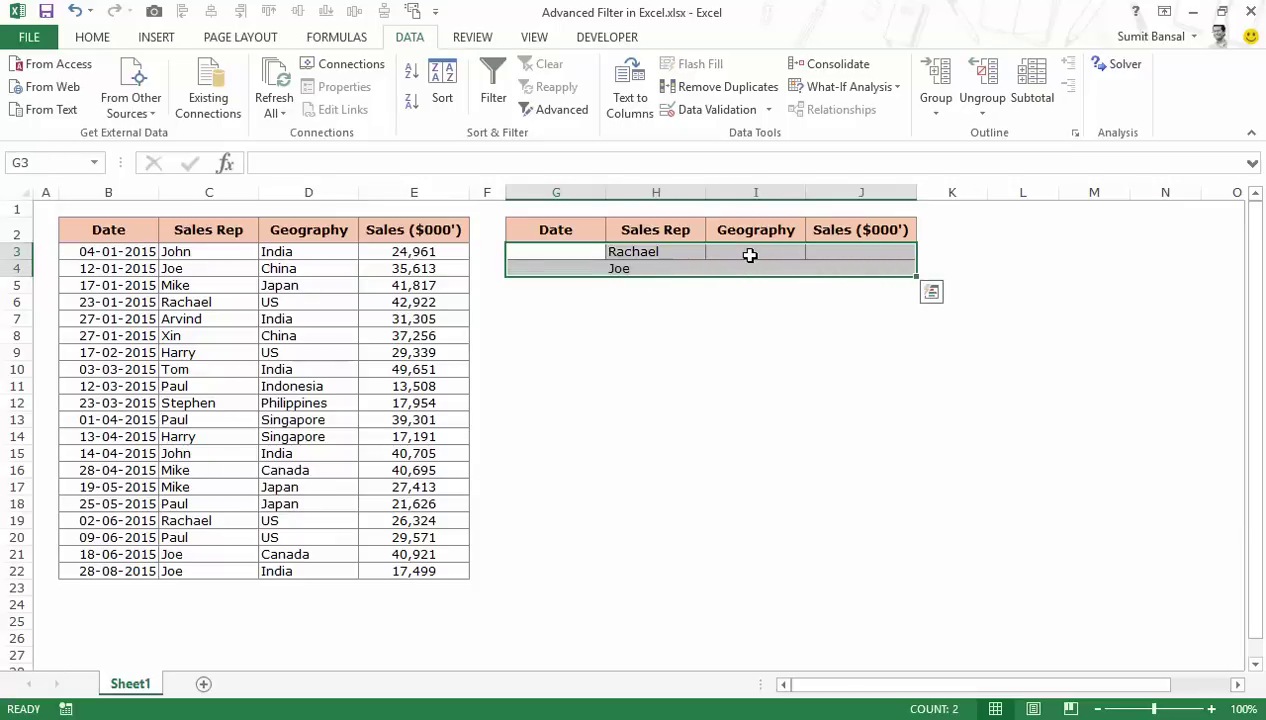
key(alt+h)
drag(568, 270, 866, 270)
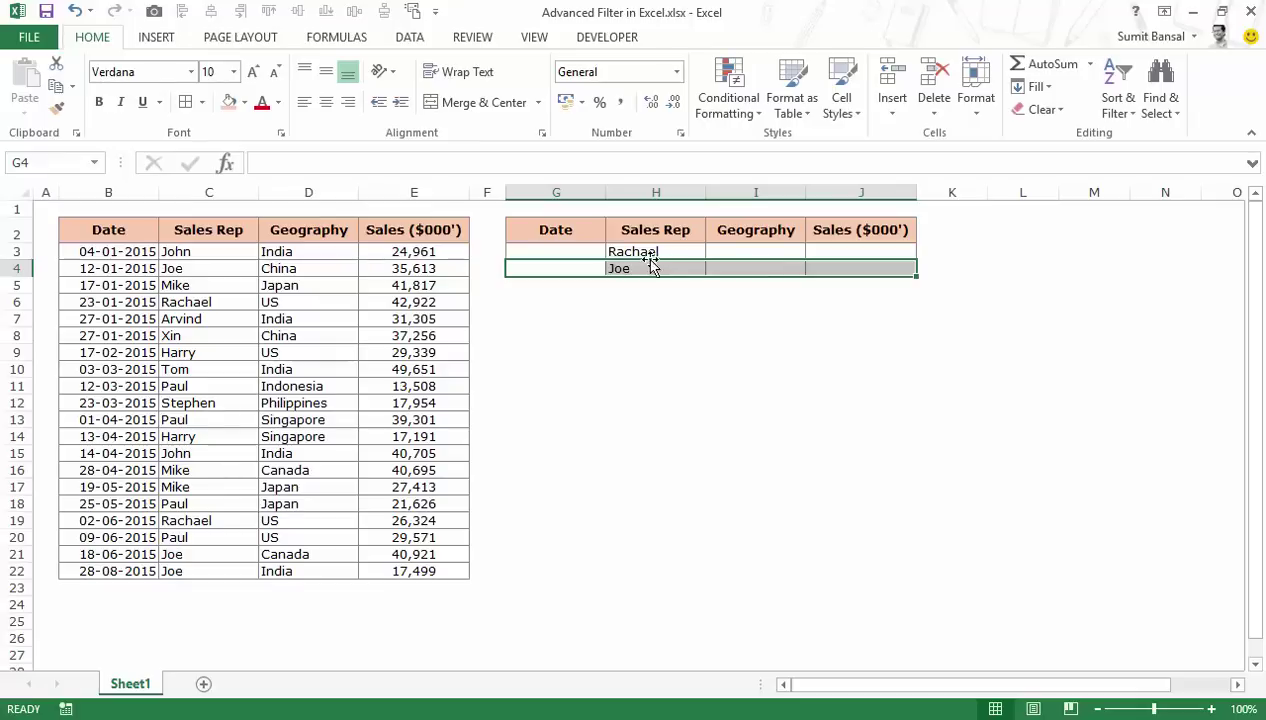
click(650, 333)
click(639, 252)
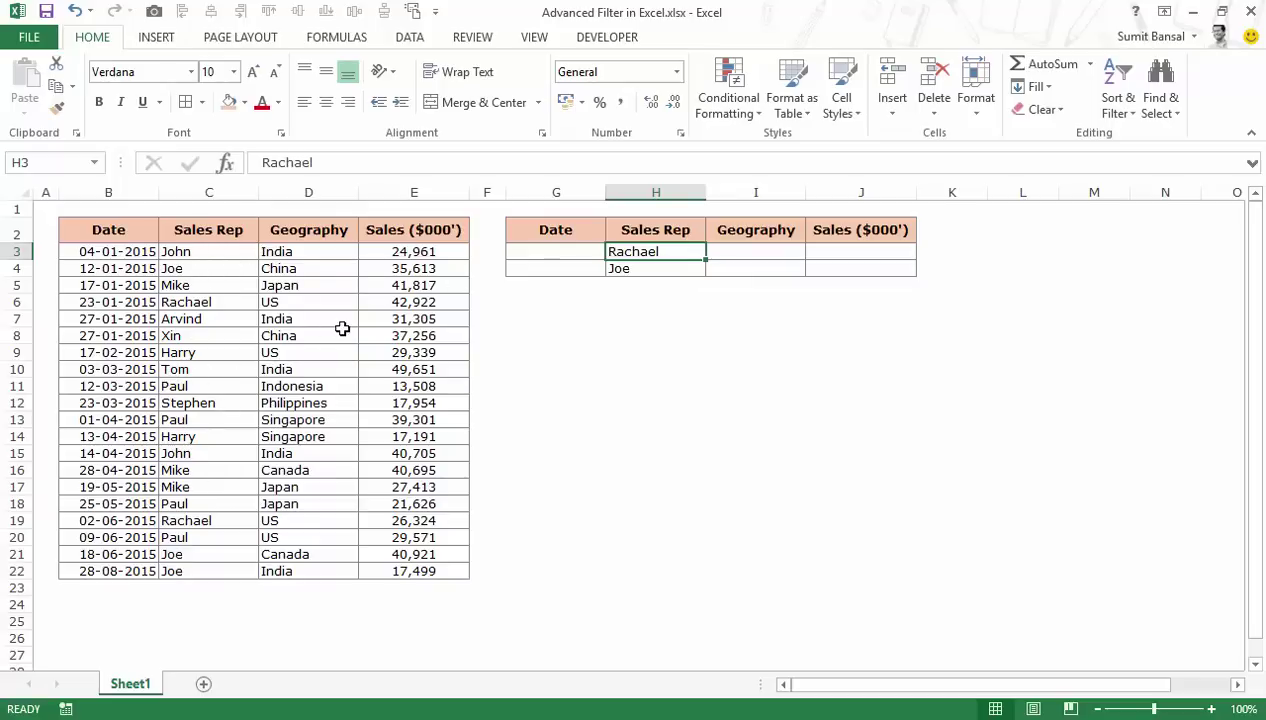
click(619, 350)
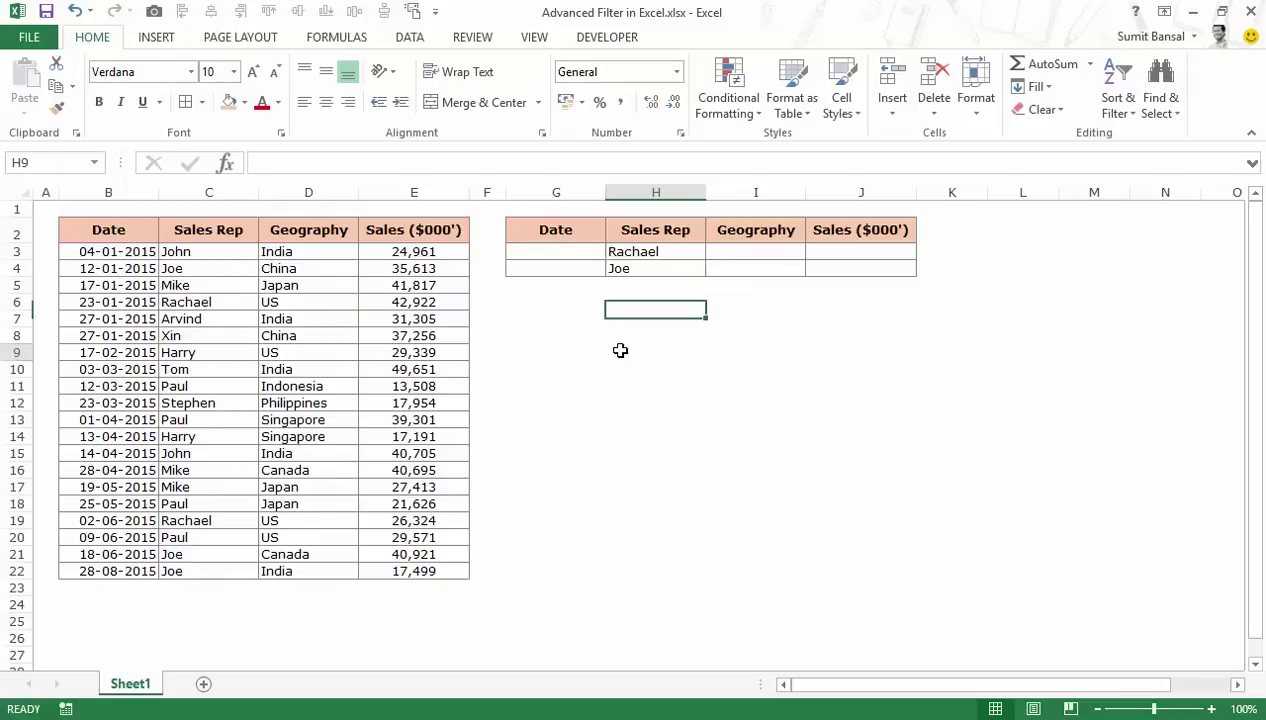
click(408, 42)
- Run Advanced Filter with criteria G2:J4 and output at L3, extracting five Rachael or Joe records
click(552, 110)
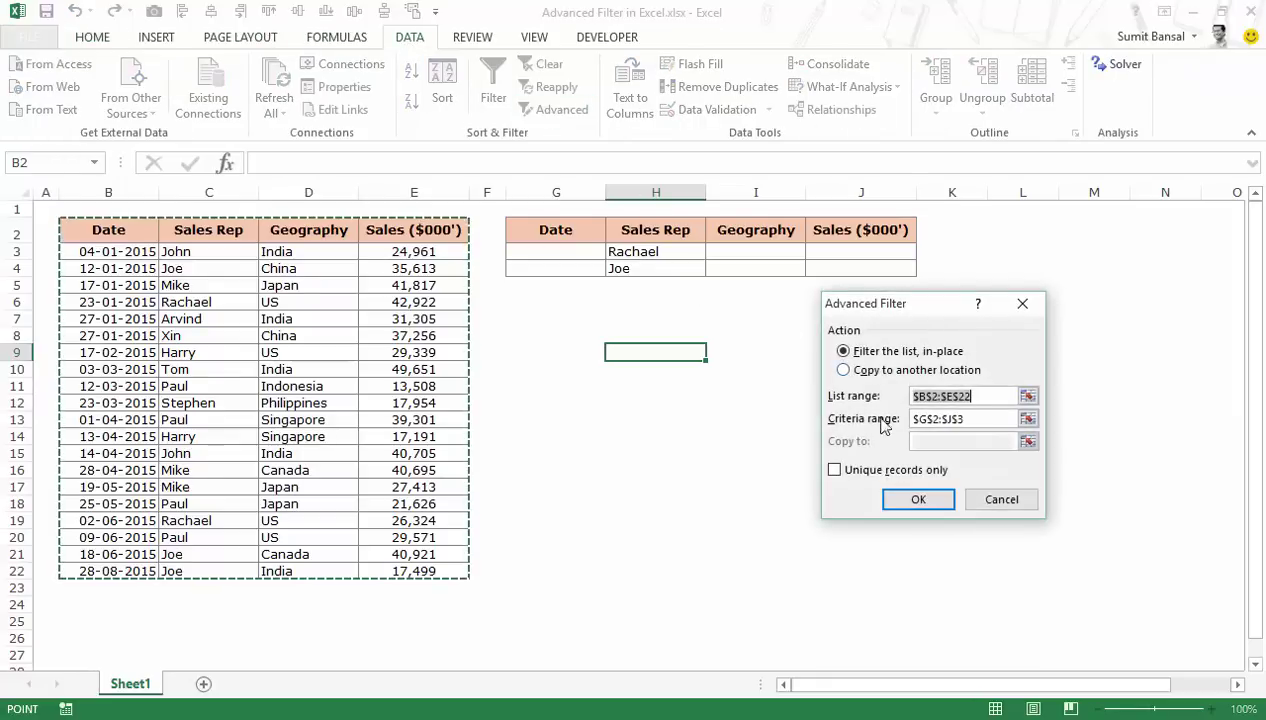
click(890, 370)
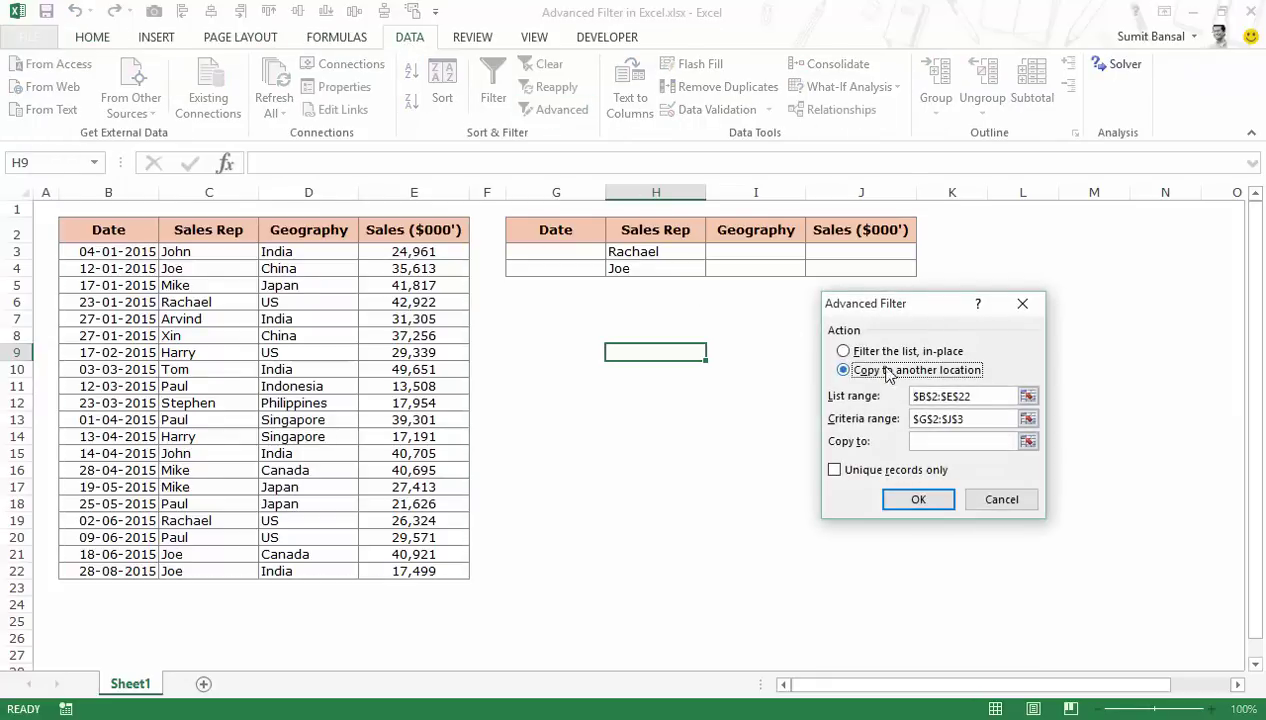
click(1028, 396)
click(1031, 325)
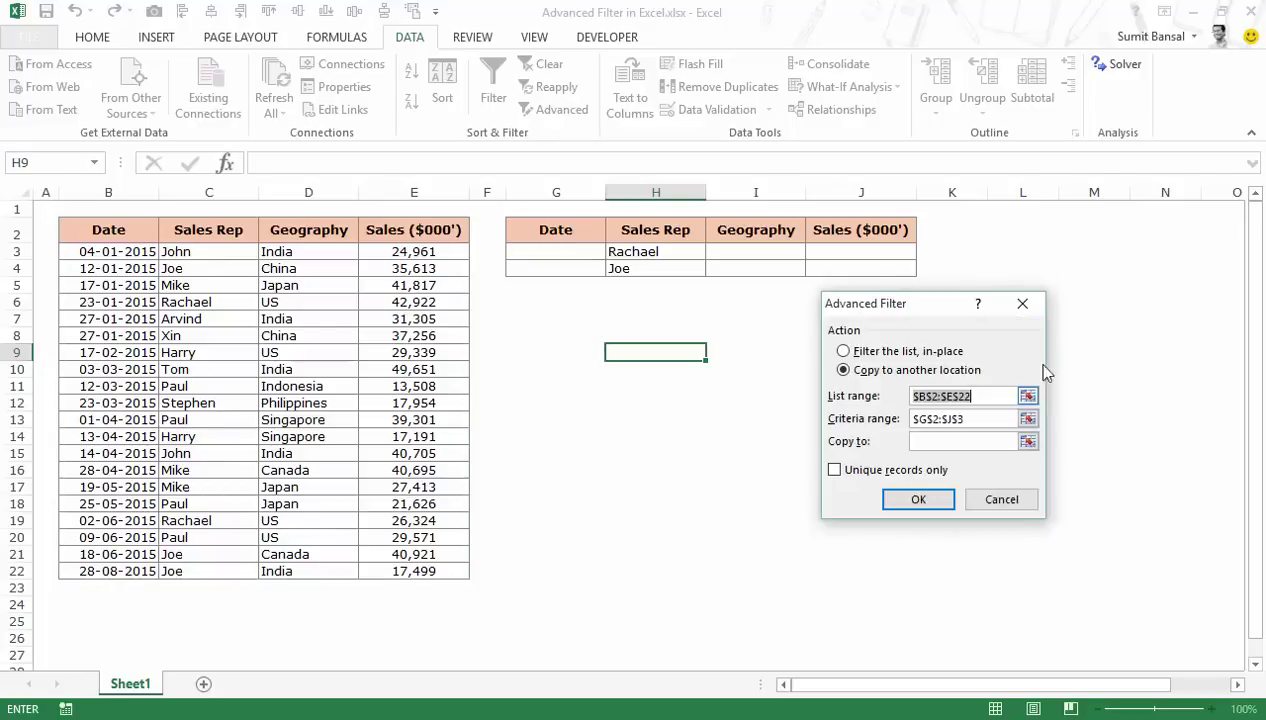
click(1028, 418)
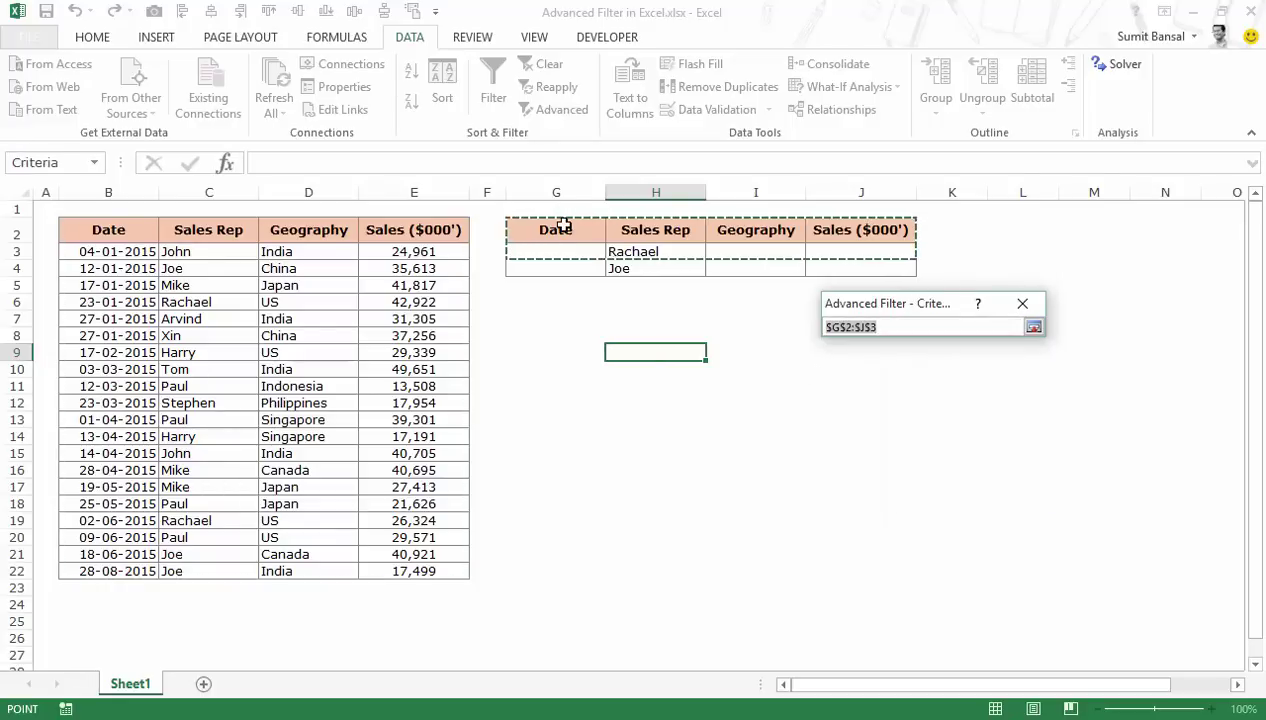
drag(557, 226, 810, 268)
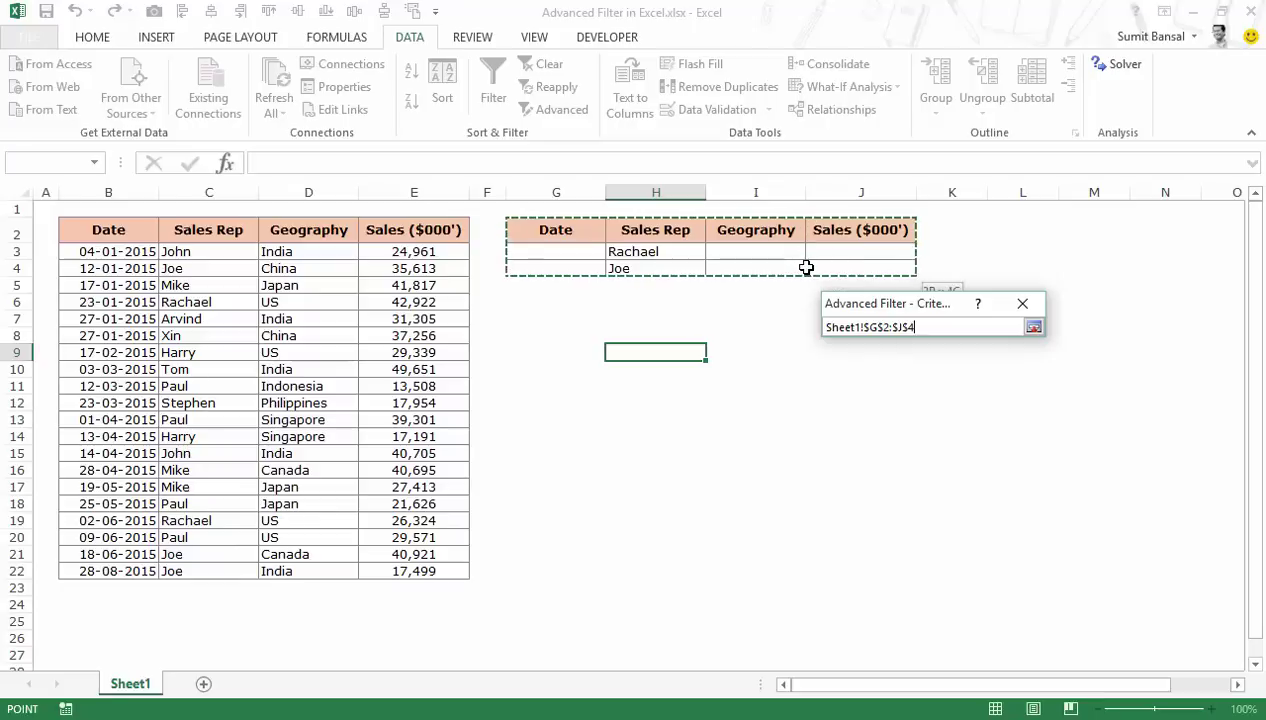
click(1034, 327)
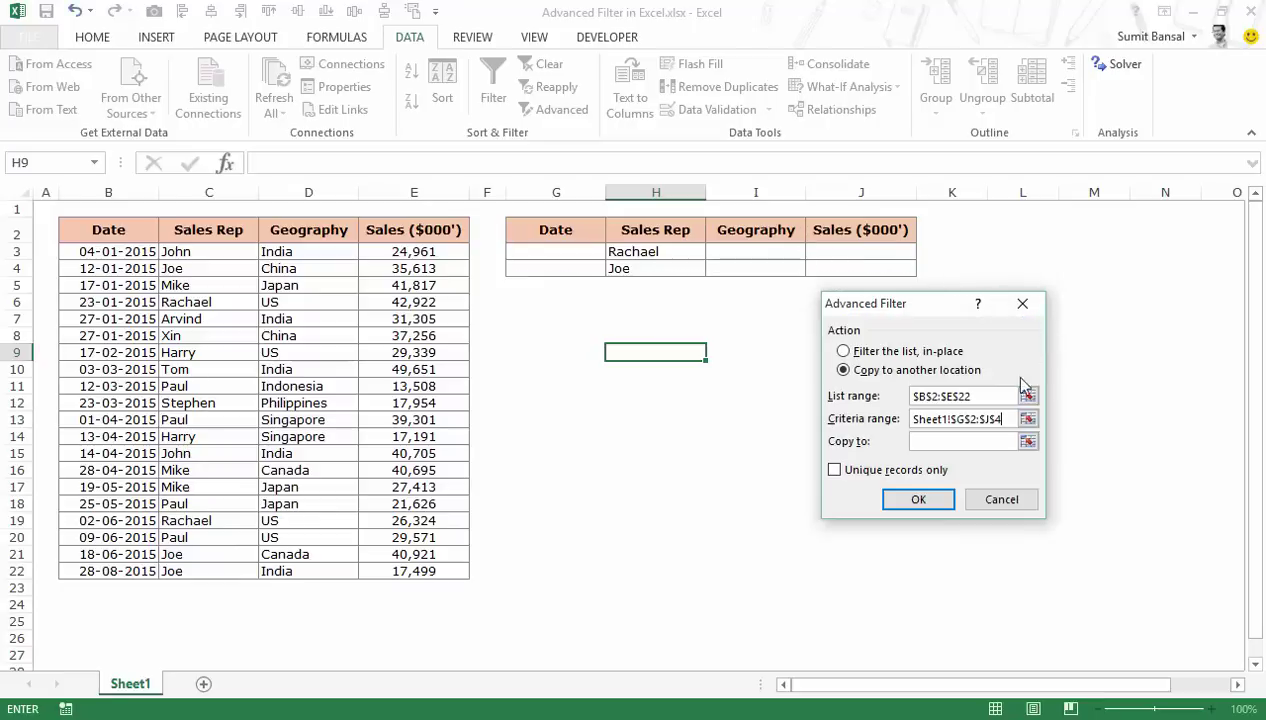
click(1026, 441)
click(1023, 257)
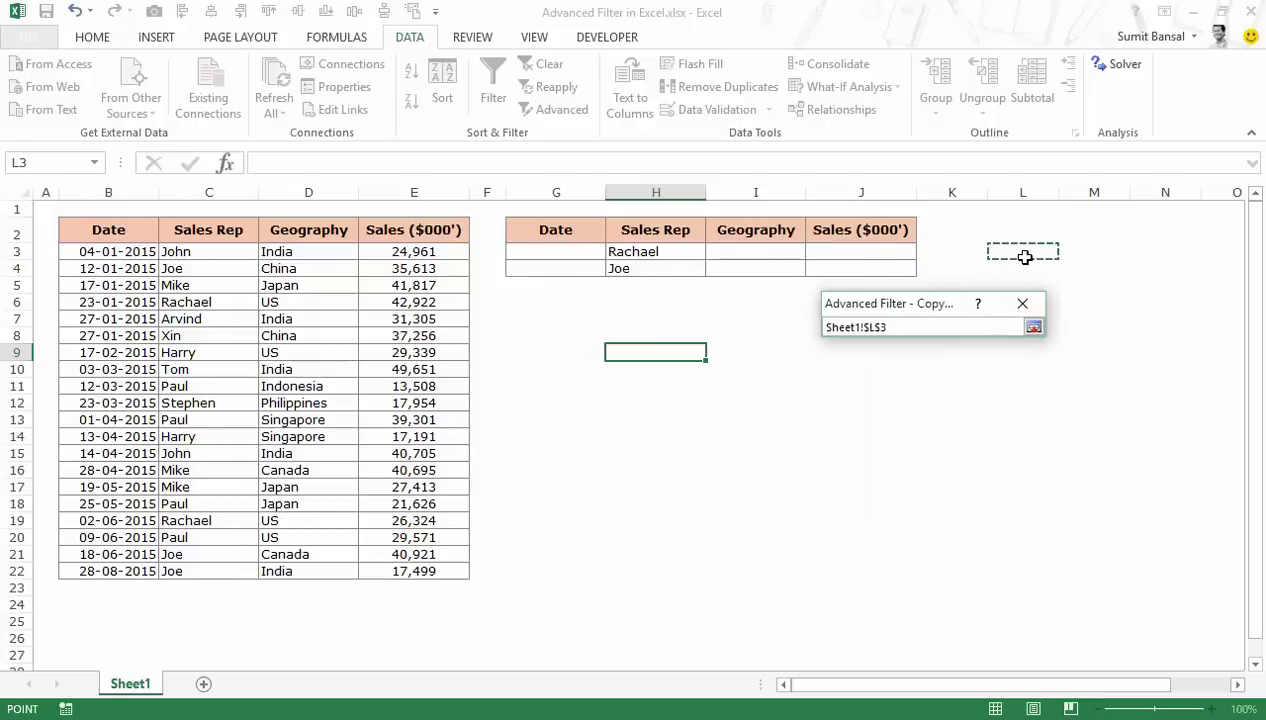
click(1032, 327)
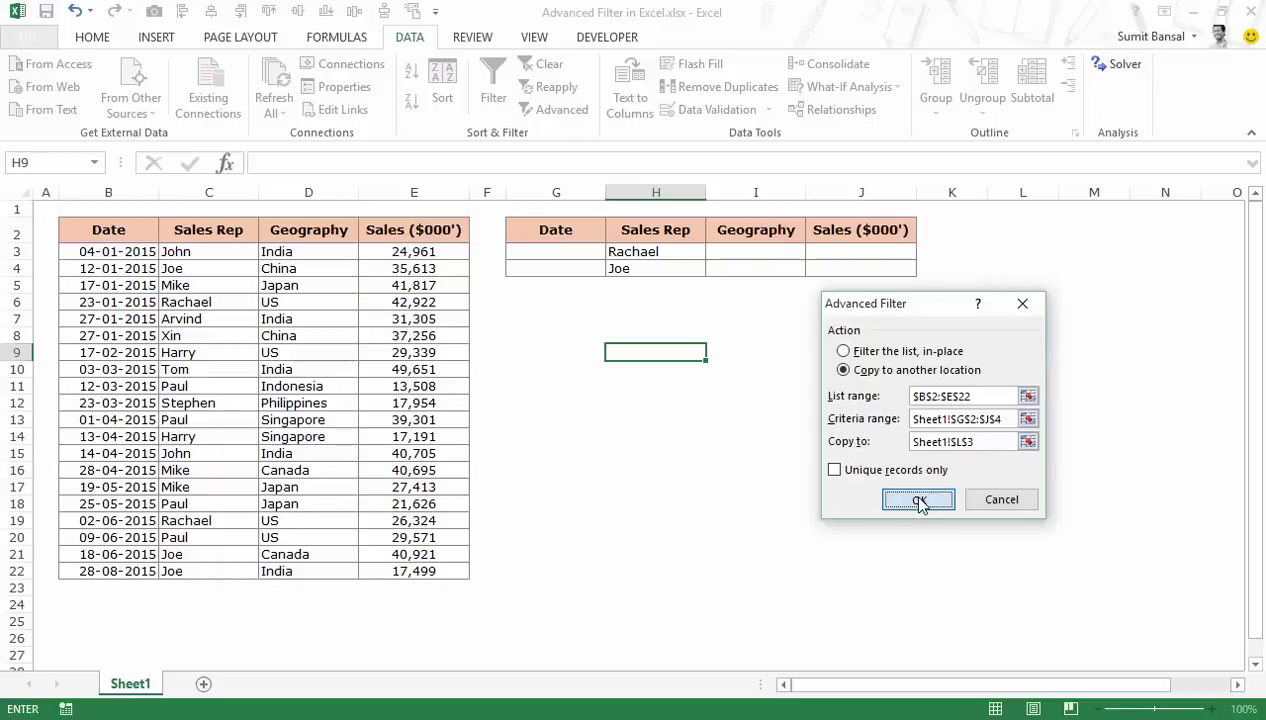
click(919, 500)
drag(1051, 685, 1160, 685)
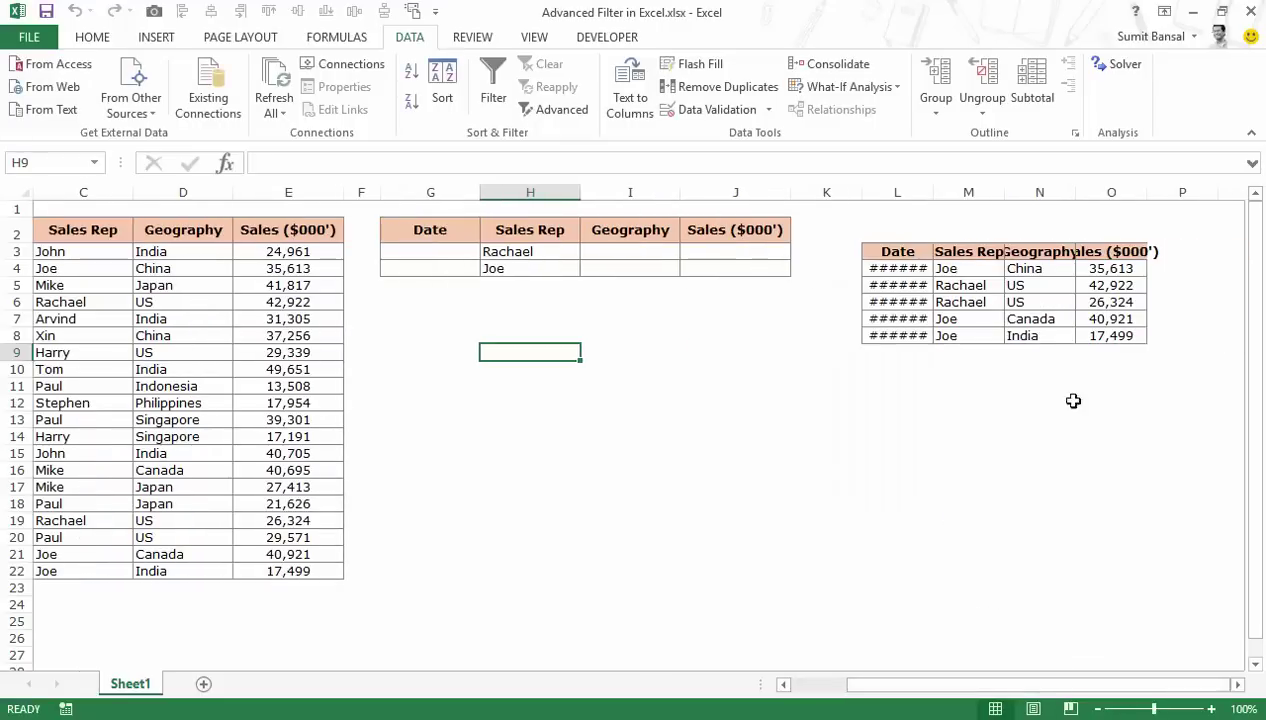
click(972, 268)
drag(973, 284, 975, 336)
drag(933, 683, 845, 684)
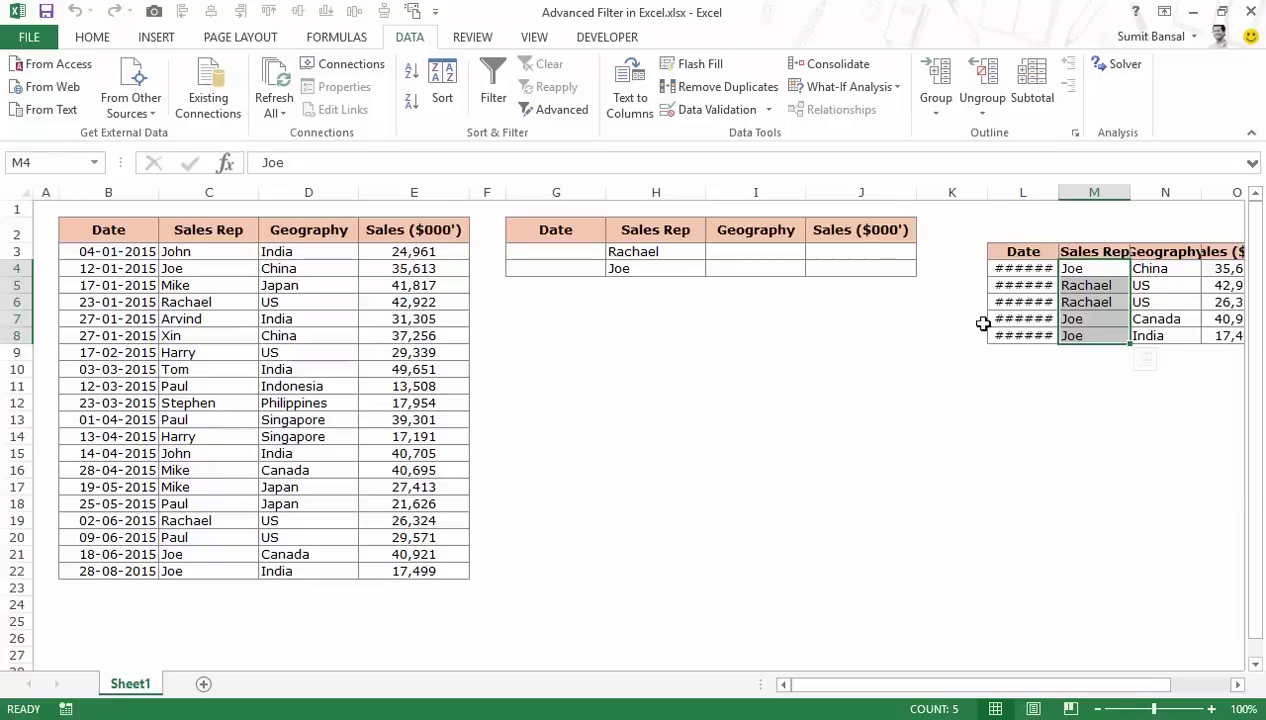
drag(1068, 687, 1125, 687)
drag(892, 190, 1097, 189)
- Delete columns L through O to remove the extracted Rachael and Joe records
right_click(1097, 189)
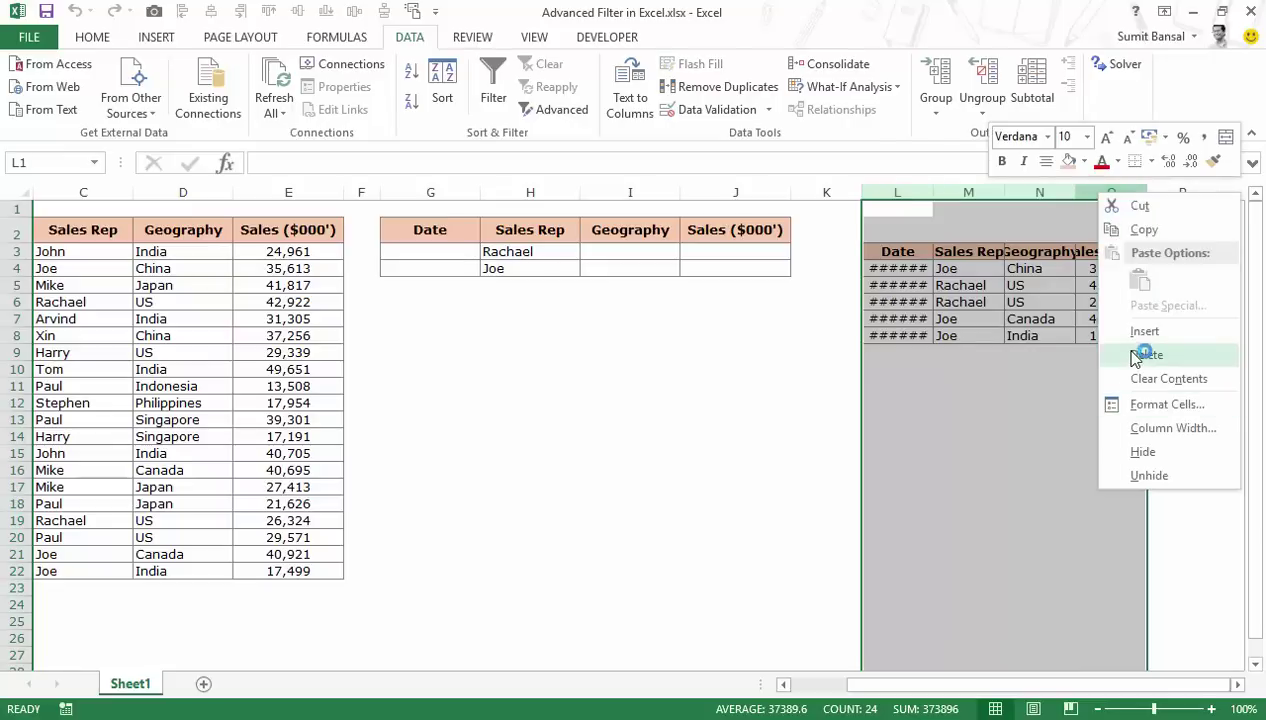
click(1131, 350)
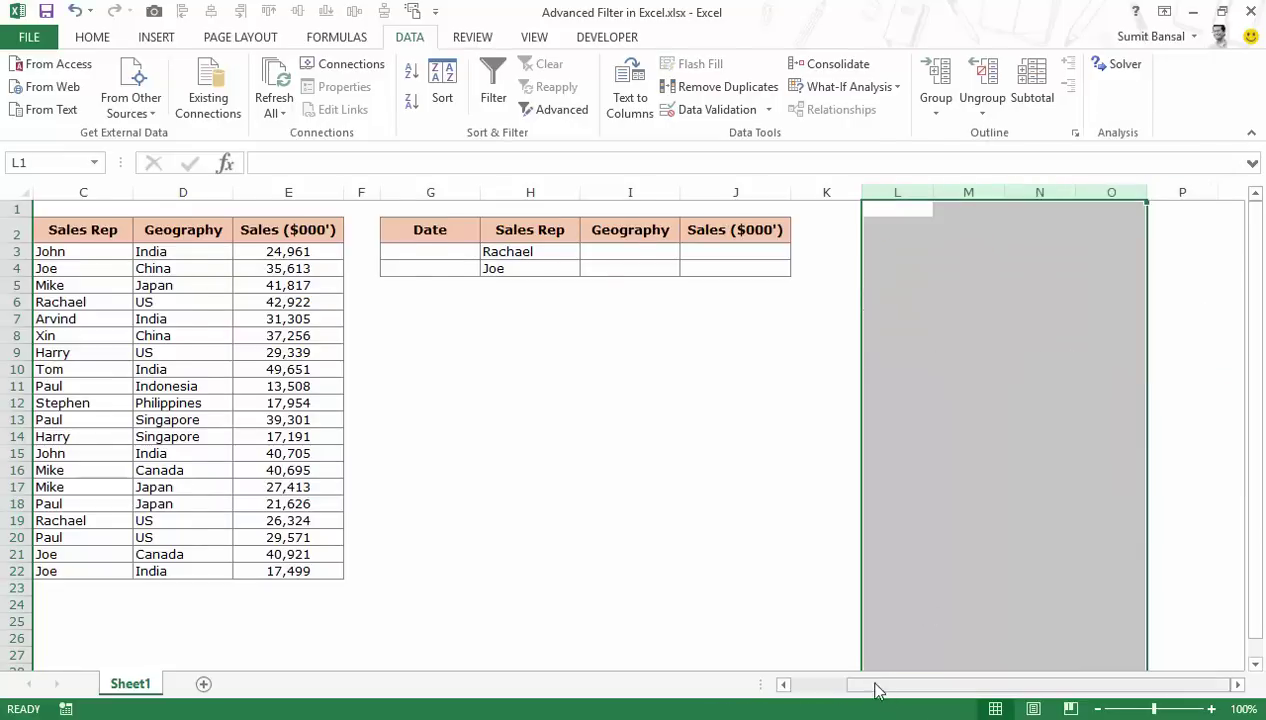
drag(876, 687, 818, 687)
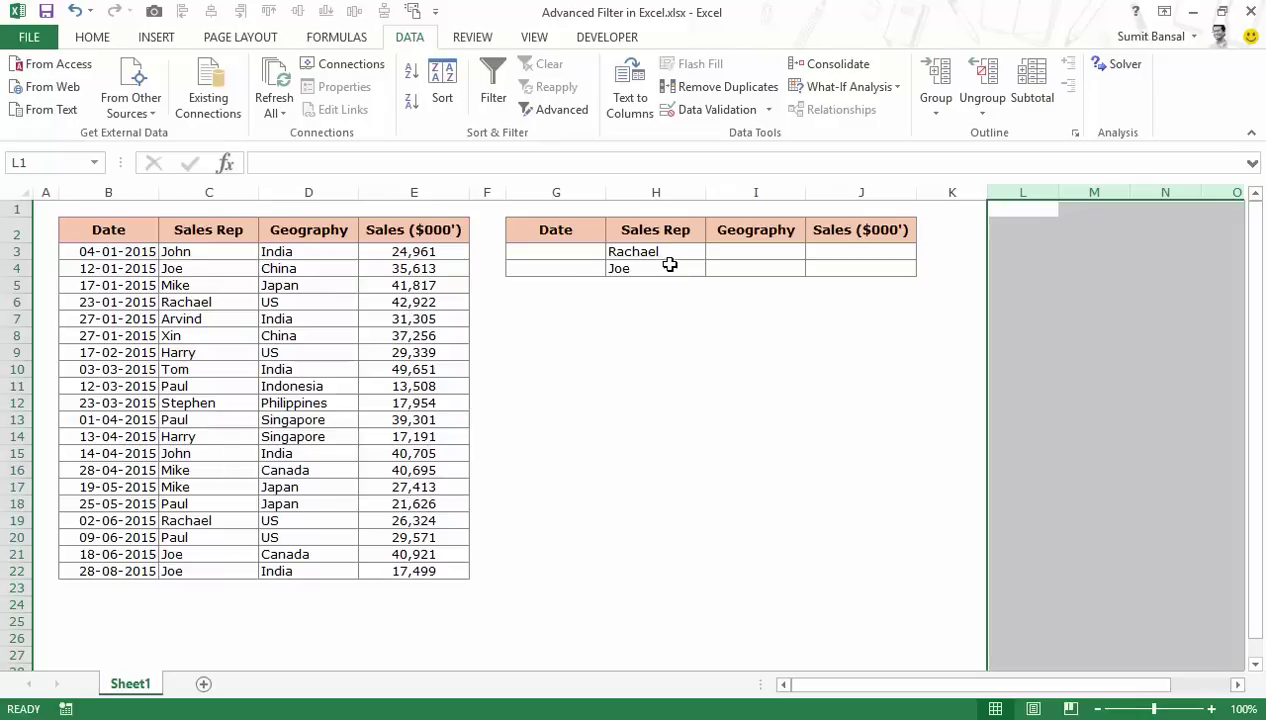
- Replace the Rachael and Joe criteria with the wildcard J* in H3
drag(663, 250, 661, 270)
key(Delete)
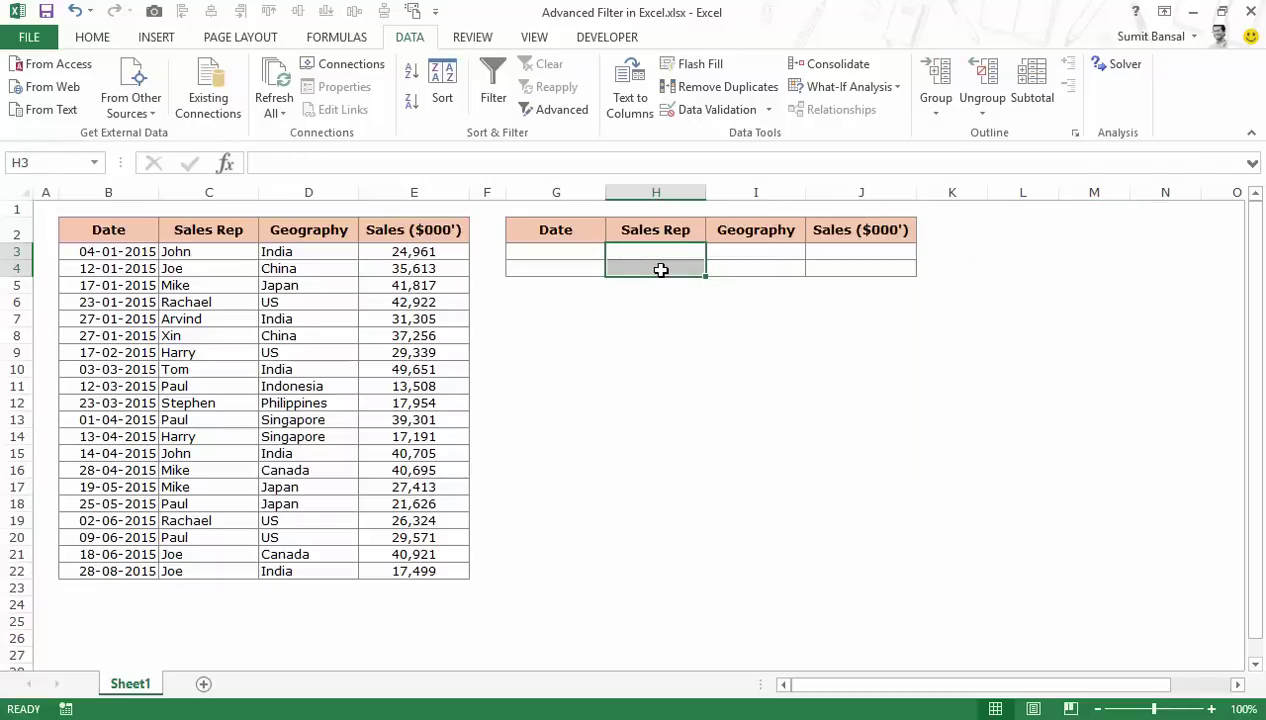
key(Up)
key(Down)
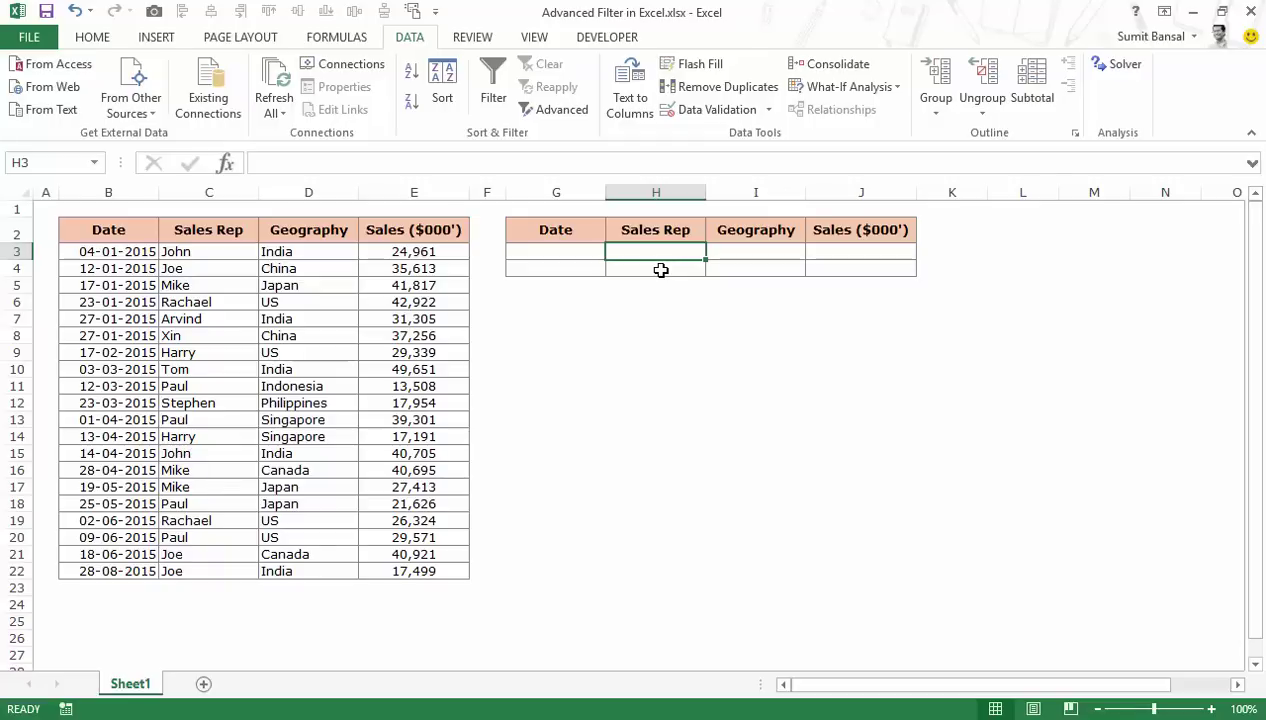
text(J*)
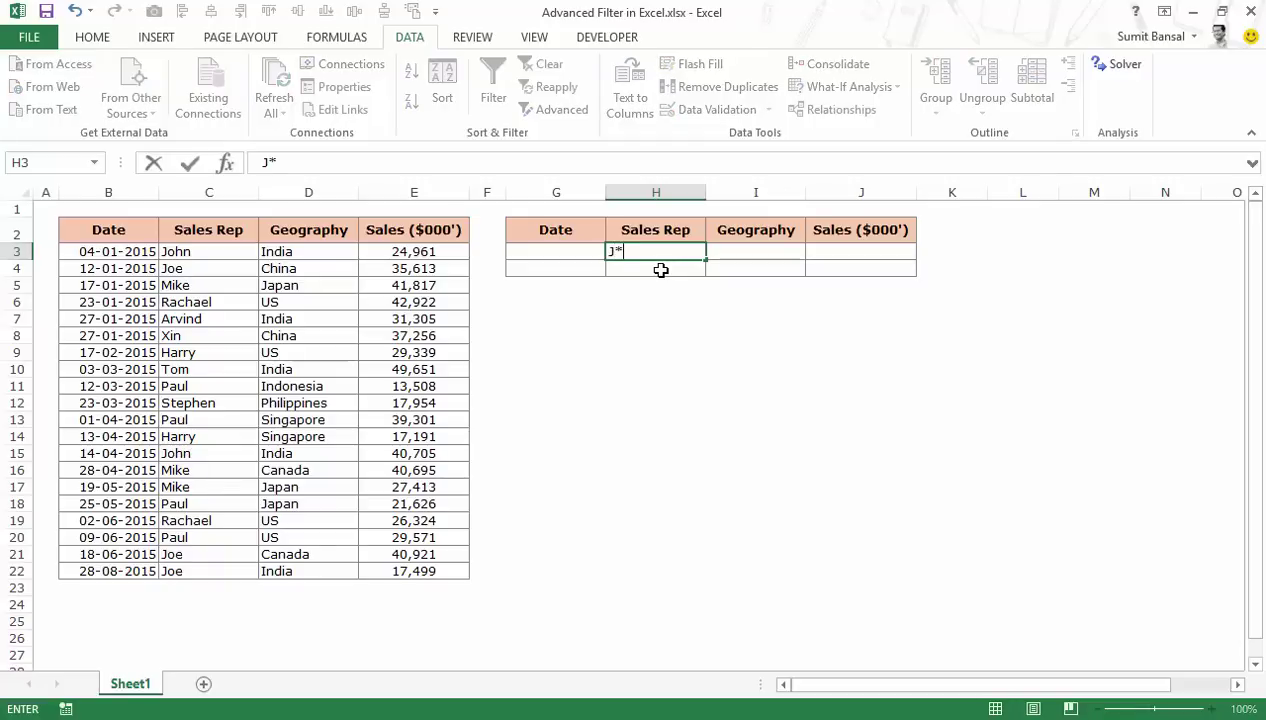
key(Return)
key(Up)
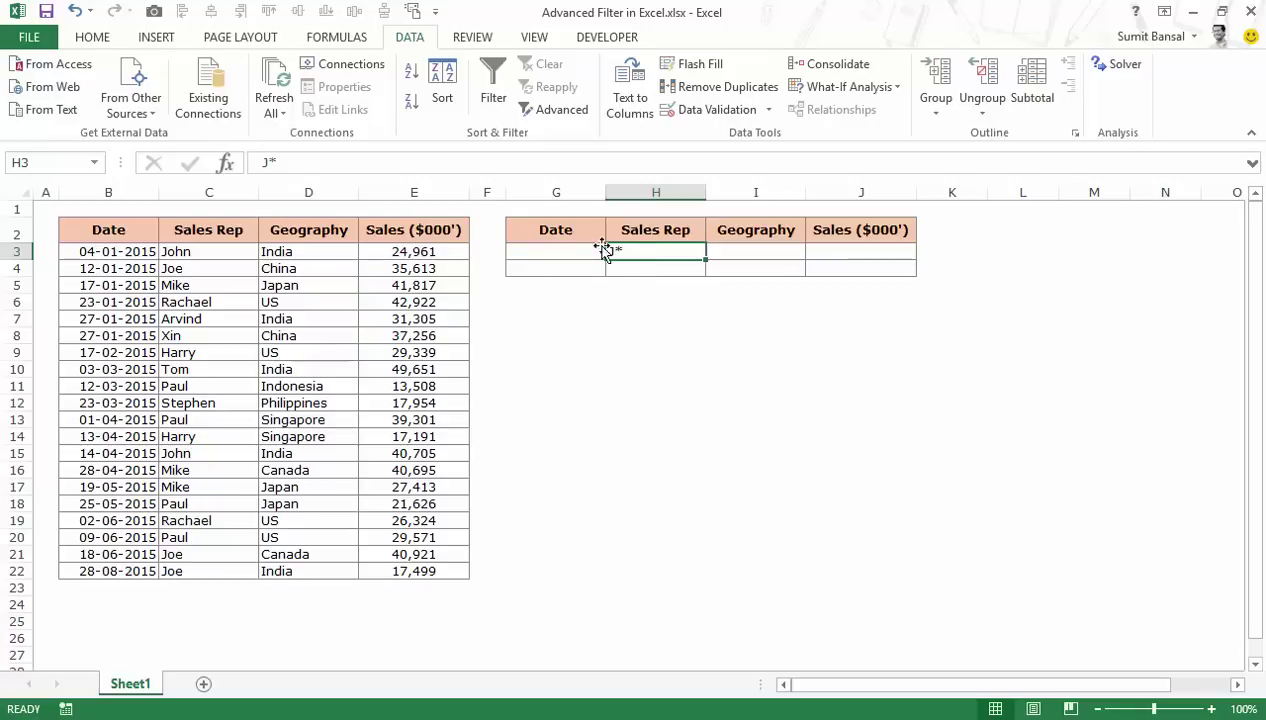
- Run Advanced Filter with criteria G2:J3 and output at L3, extracting five J* matches
click(548, 113)
click(895, 372)
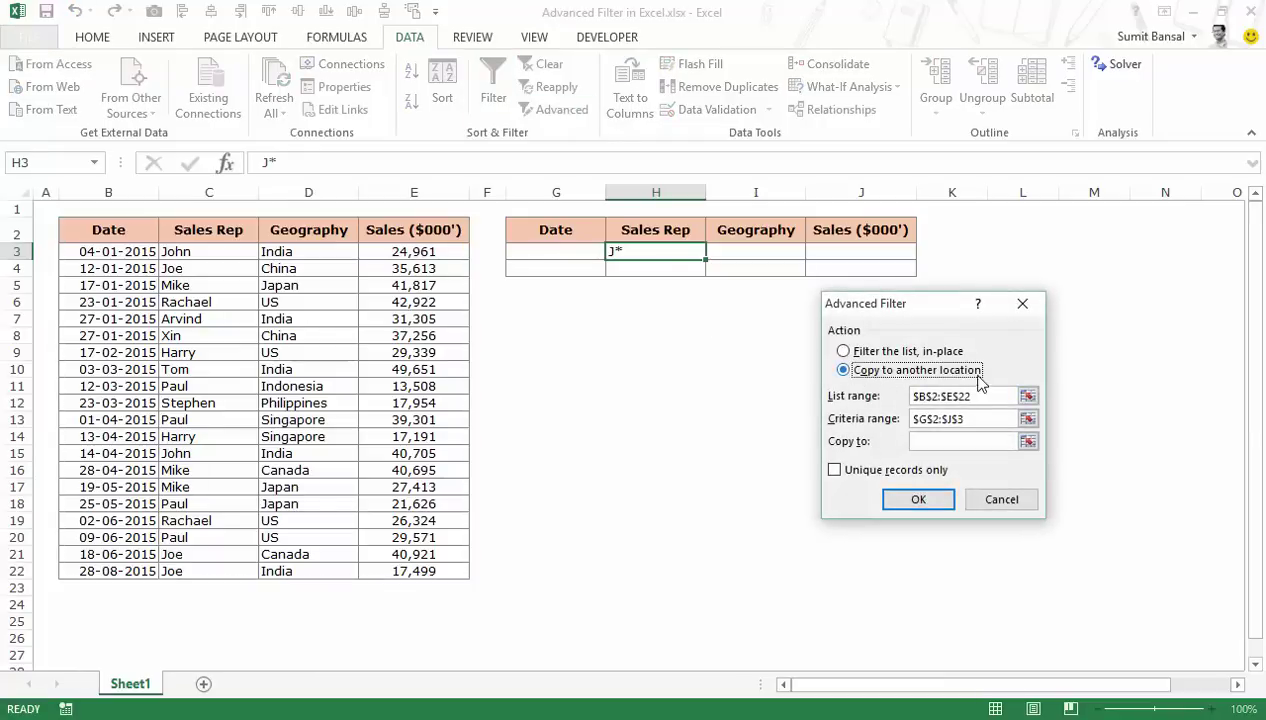
click(1028, 396)
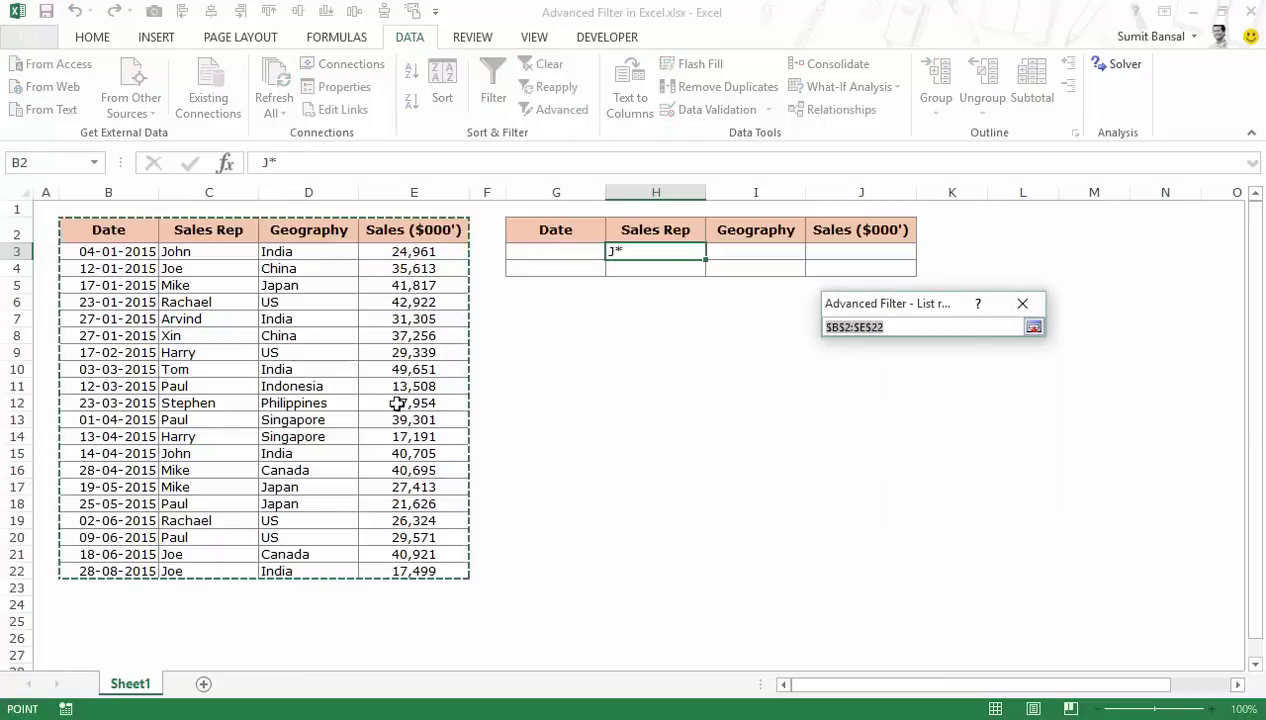
click(1033, 327)
click(1028, 418)
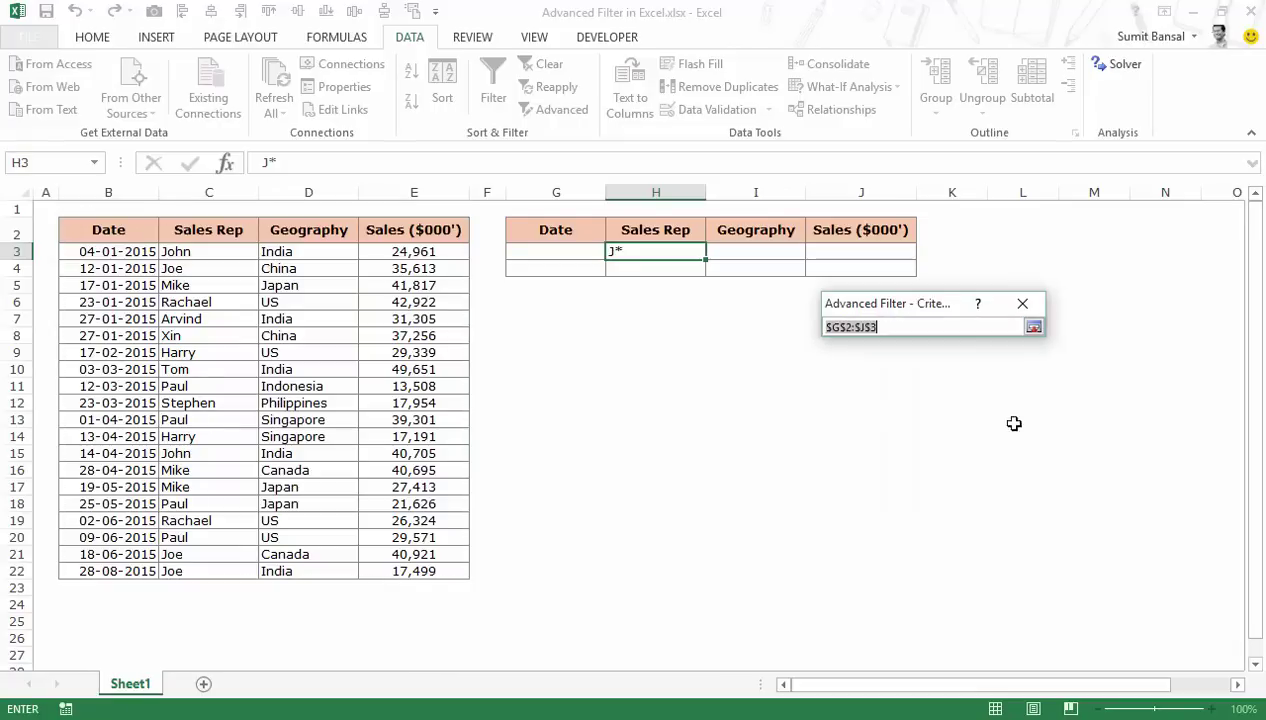
drag(565, 229, 860, 255)
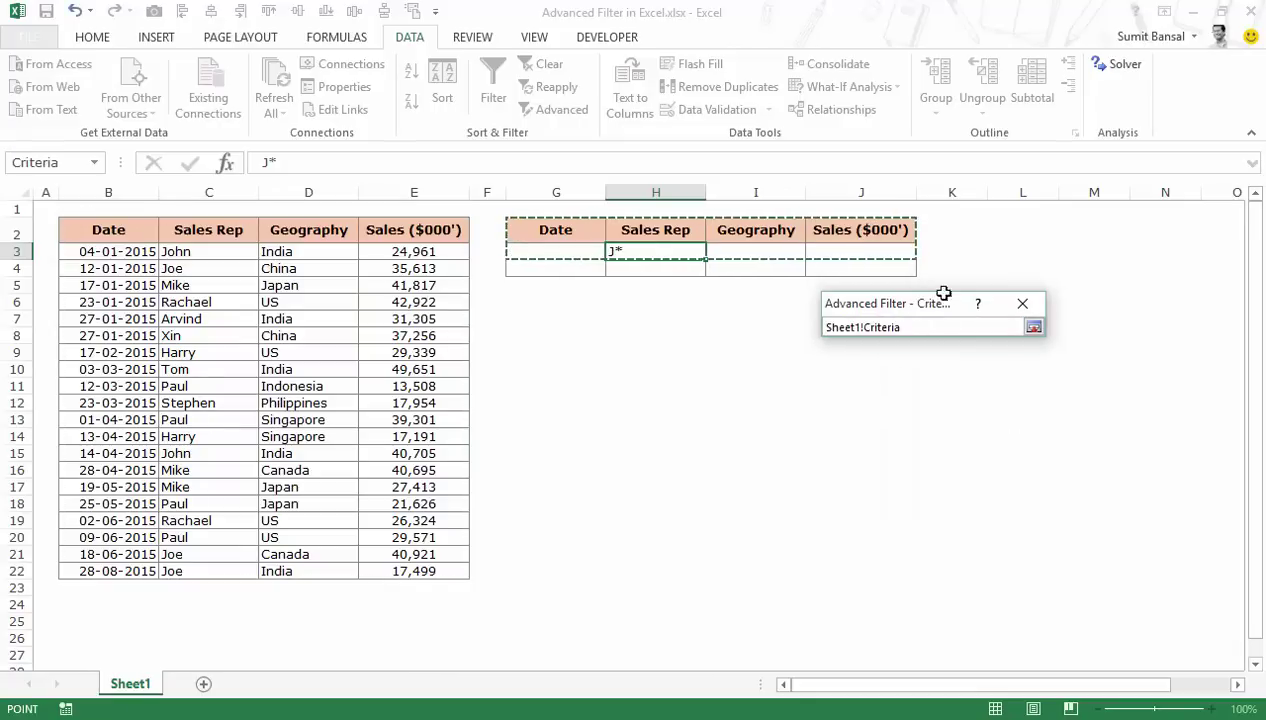
click(1033, 327)
click(1028, 442)
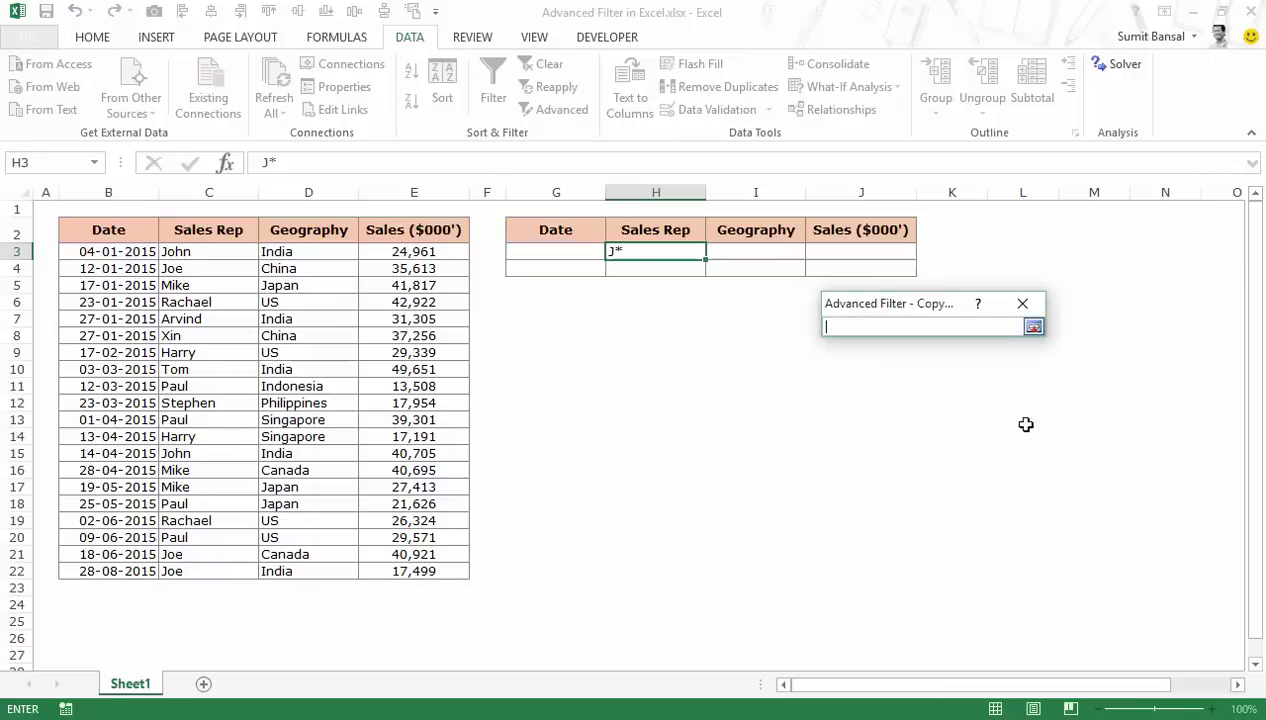
click(1019, 247)
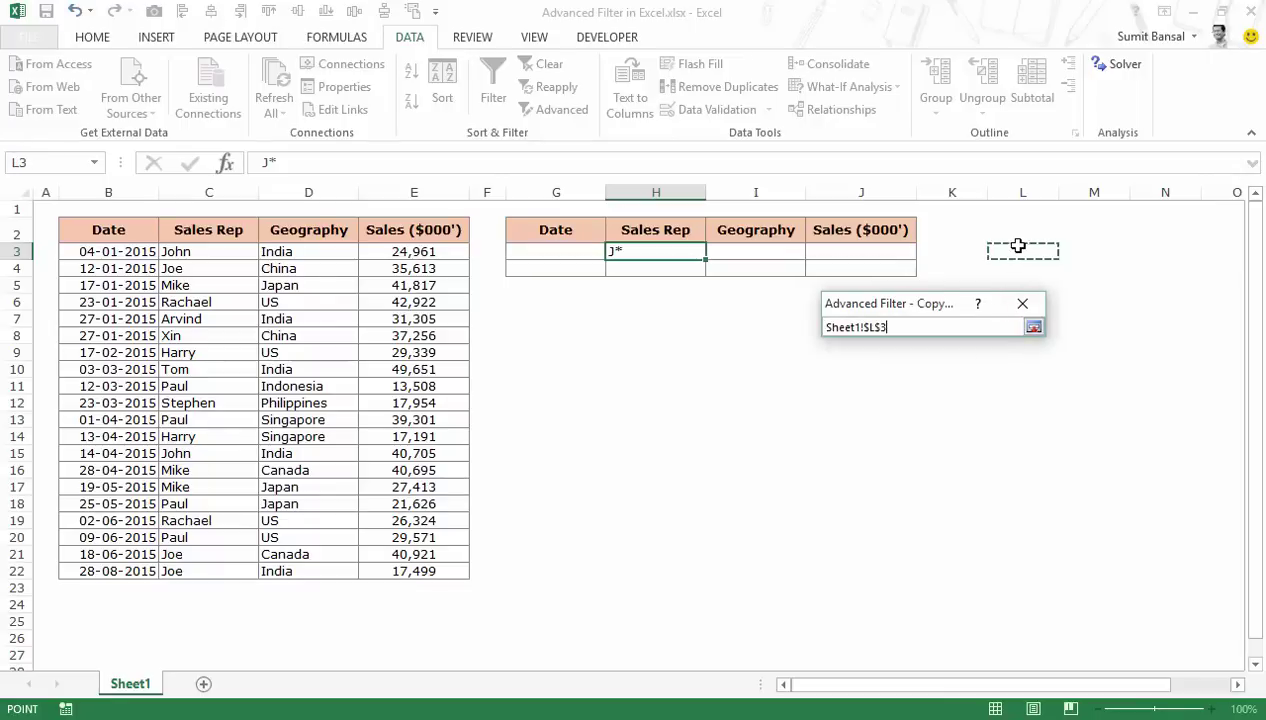
click(1032, 327)
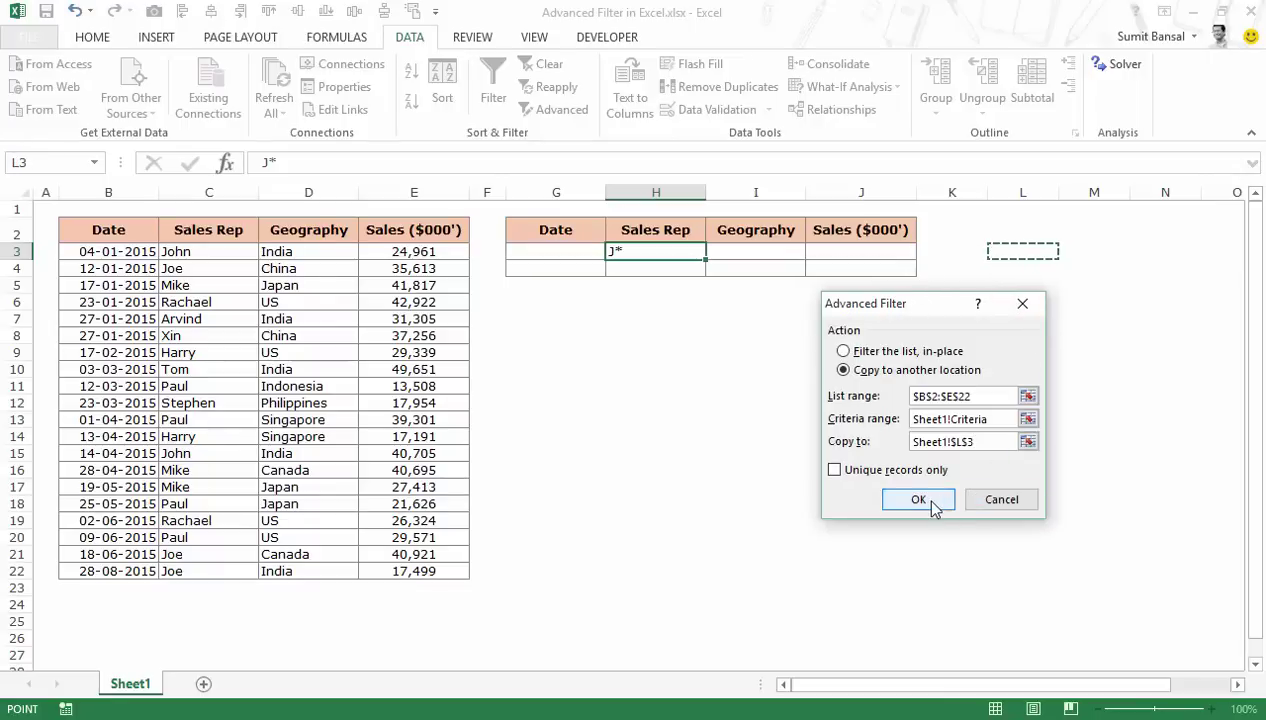
click(918, 499)
click(1237, 685)
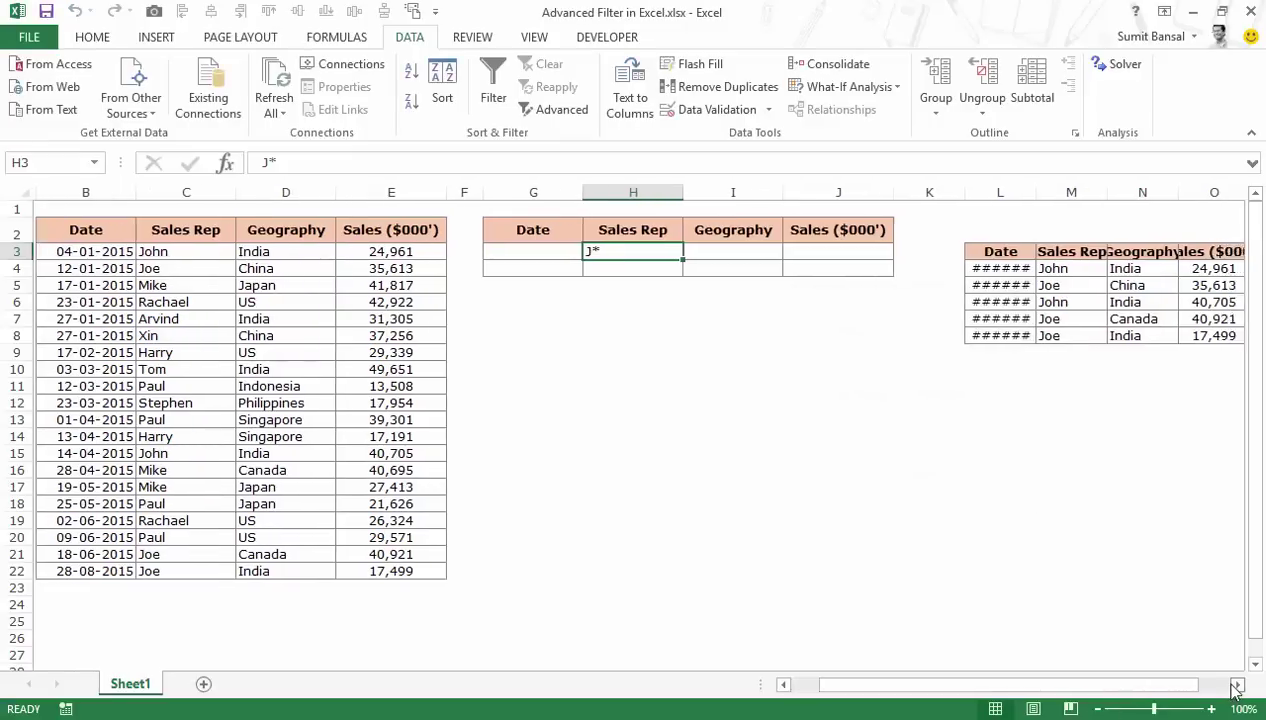
click(1237, 685)
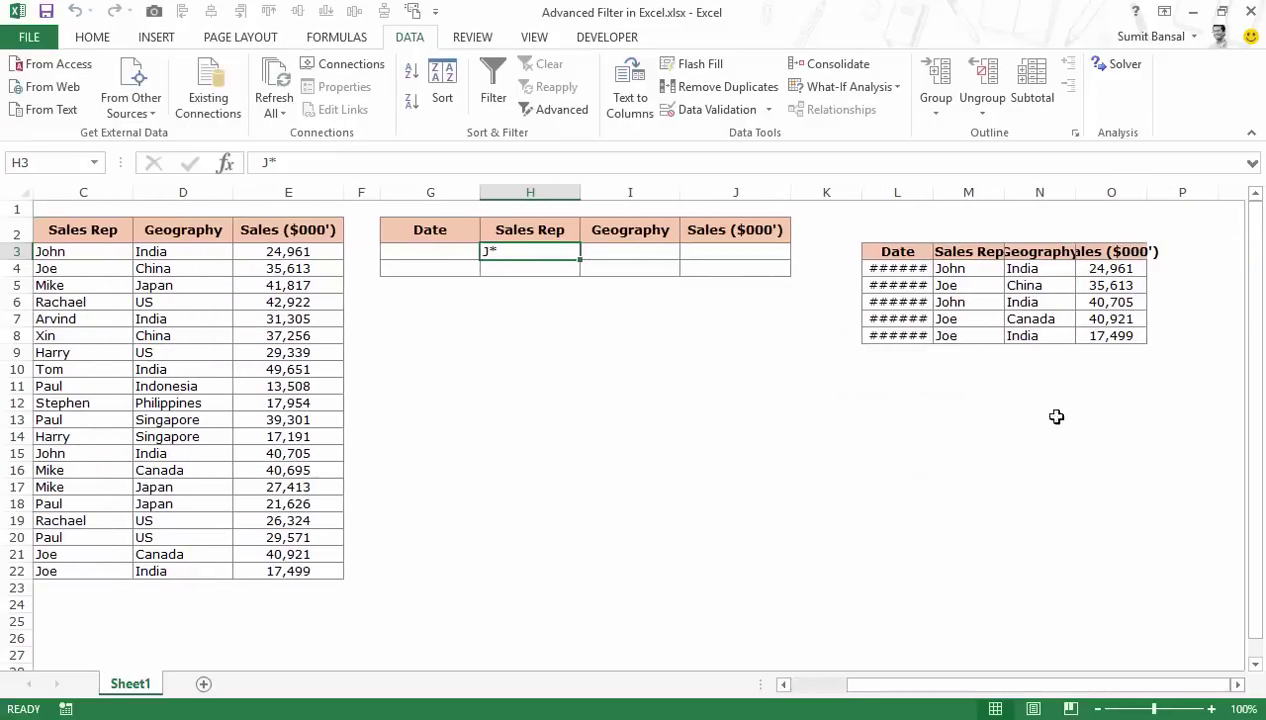
click(975, 268)
click(963, 285)
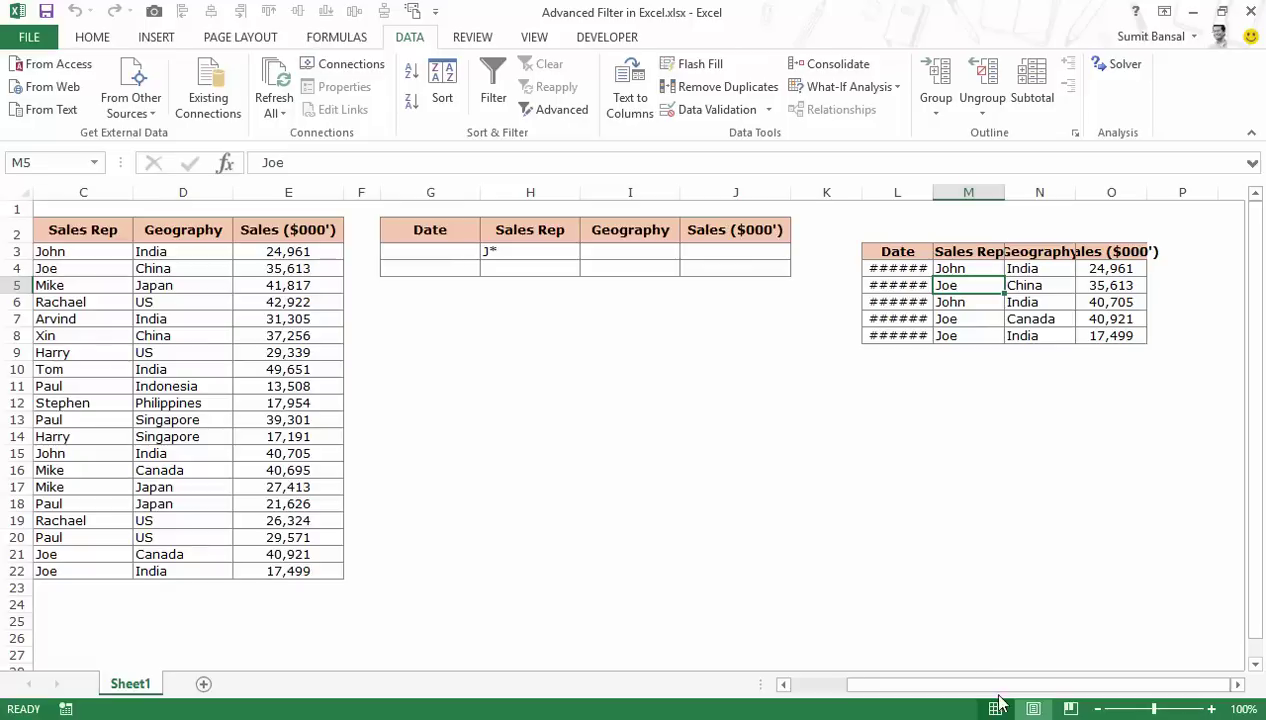
drag(985, 685, 930, 681)
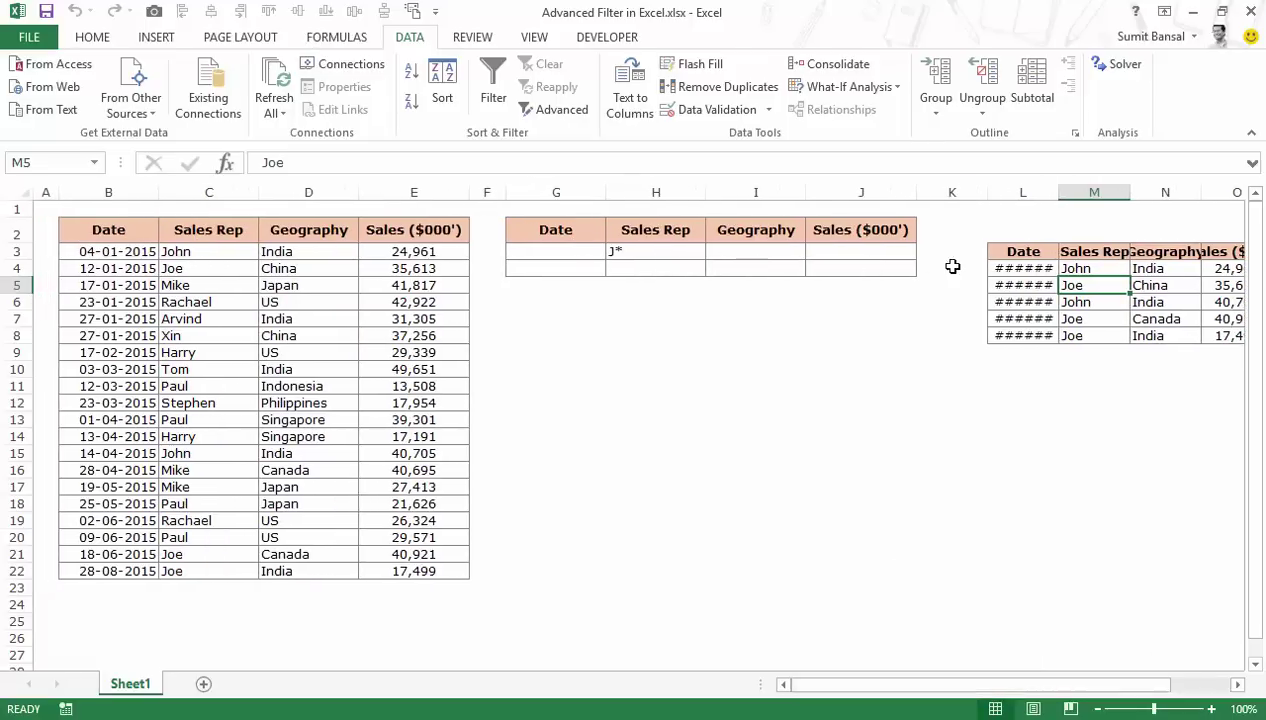
click(848, 250)
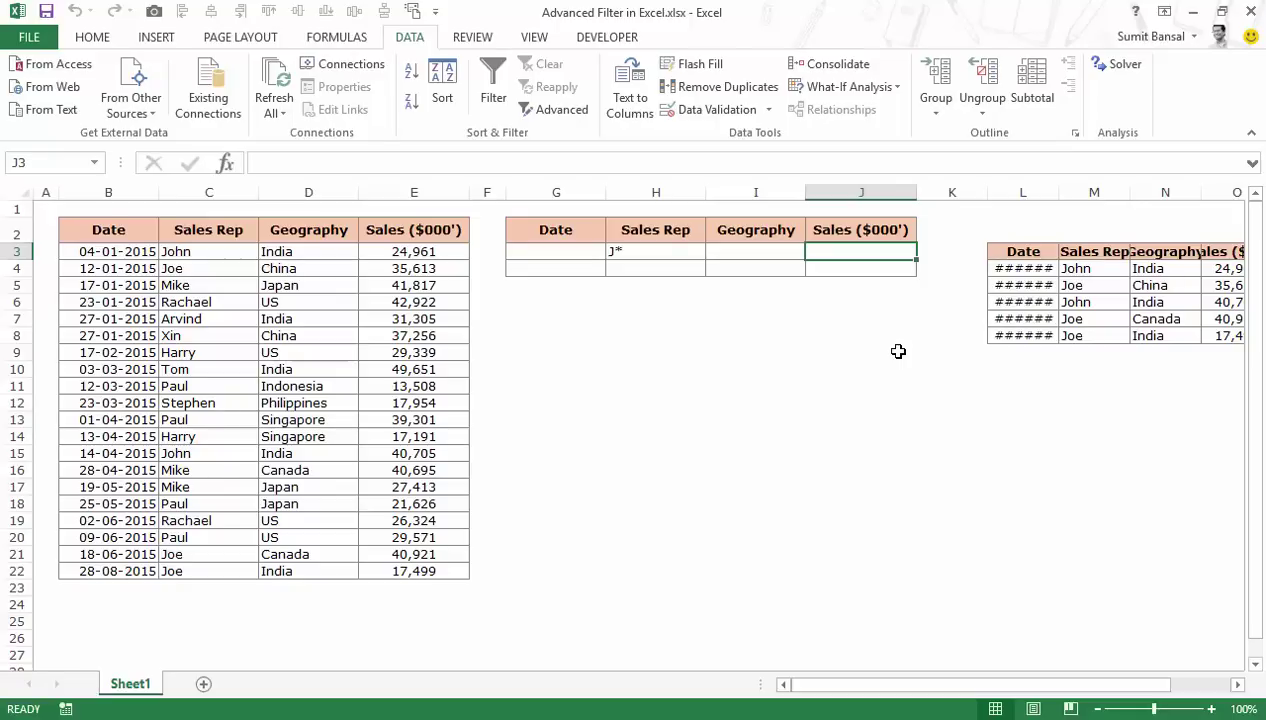
- Enter >20000 under Sales in J3, then select the old result columns L through O
text(>)
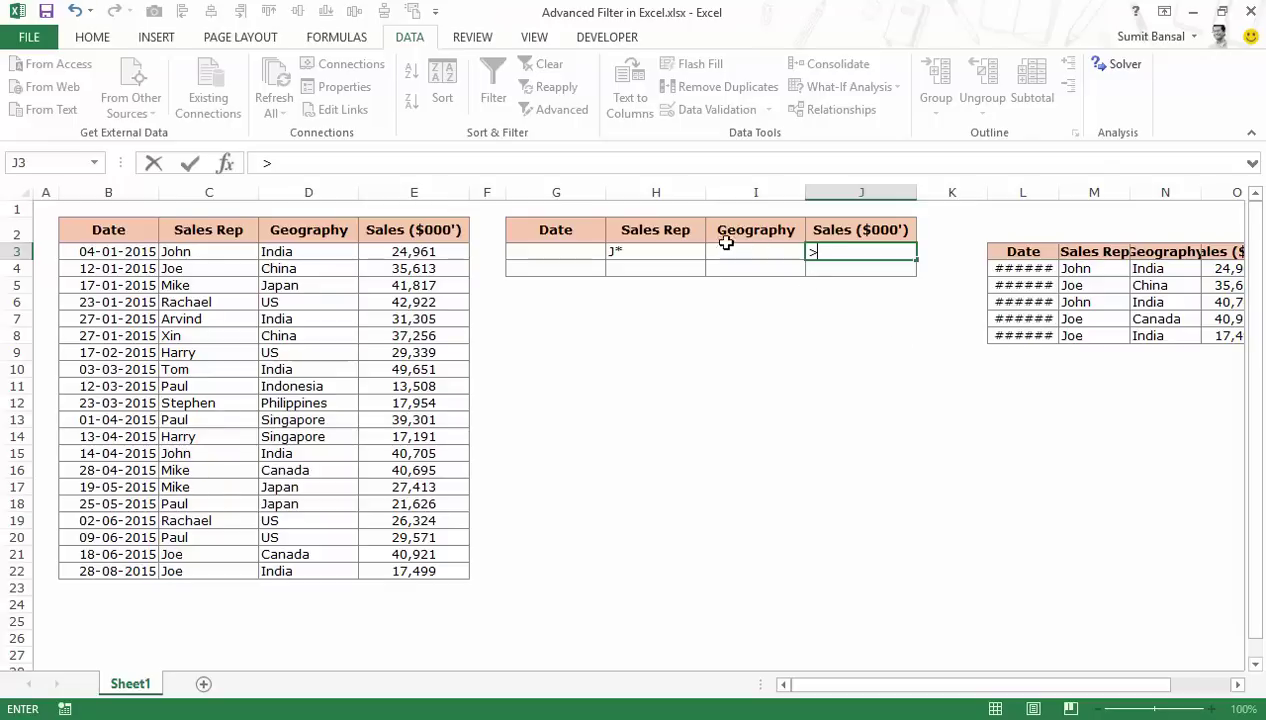
text(20)
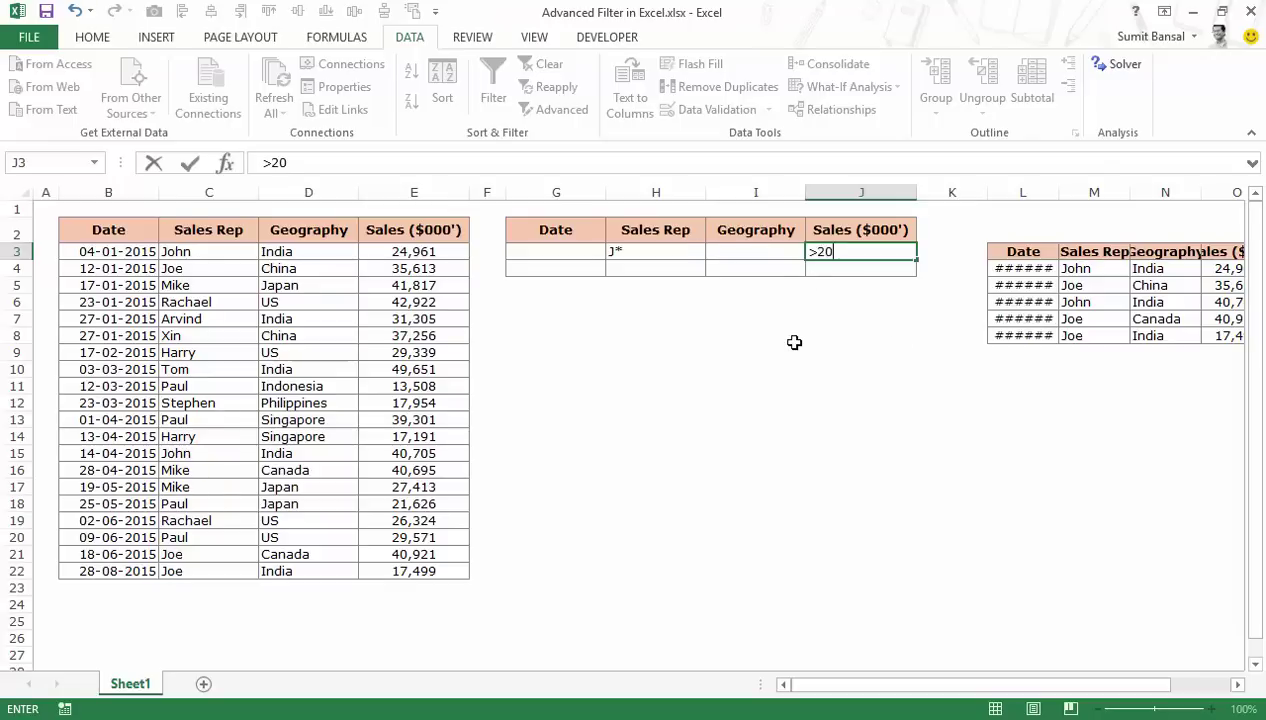
text(000)
key(Return)
key(Up)
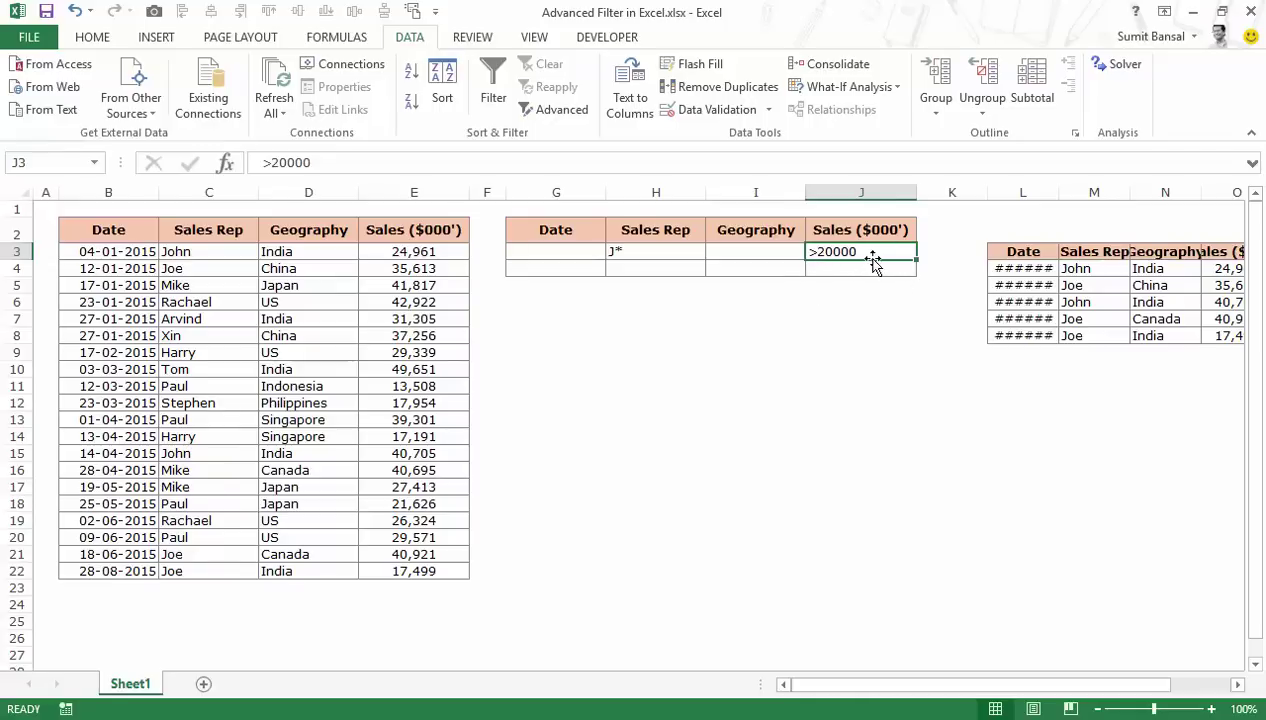
drag(1021, 191, 1106, 194)
- Delete columns L through O to clear the previous J* results
right_click(1106, 195)
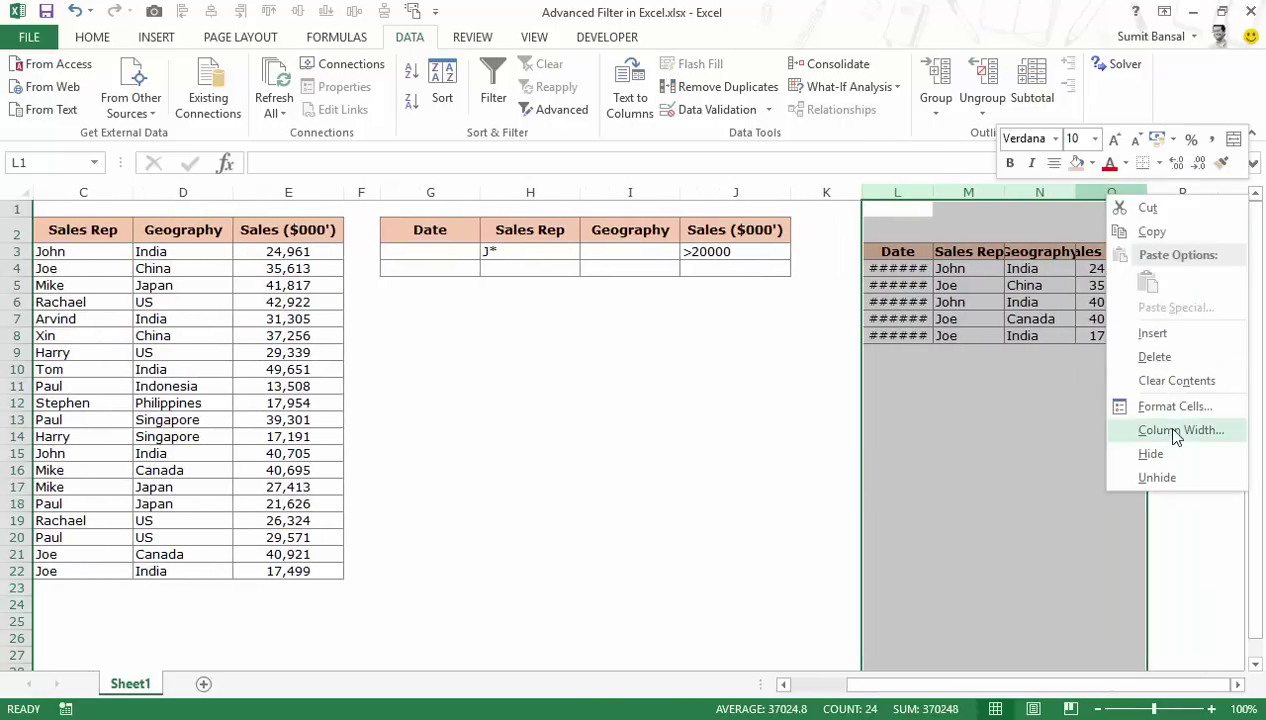
click(1154, 357)
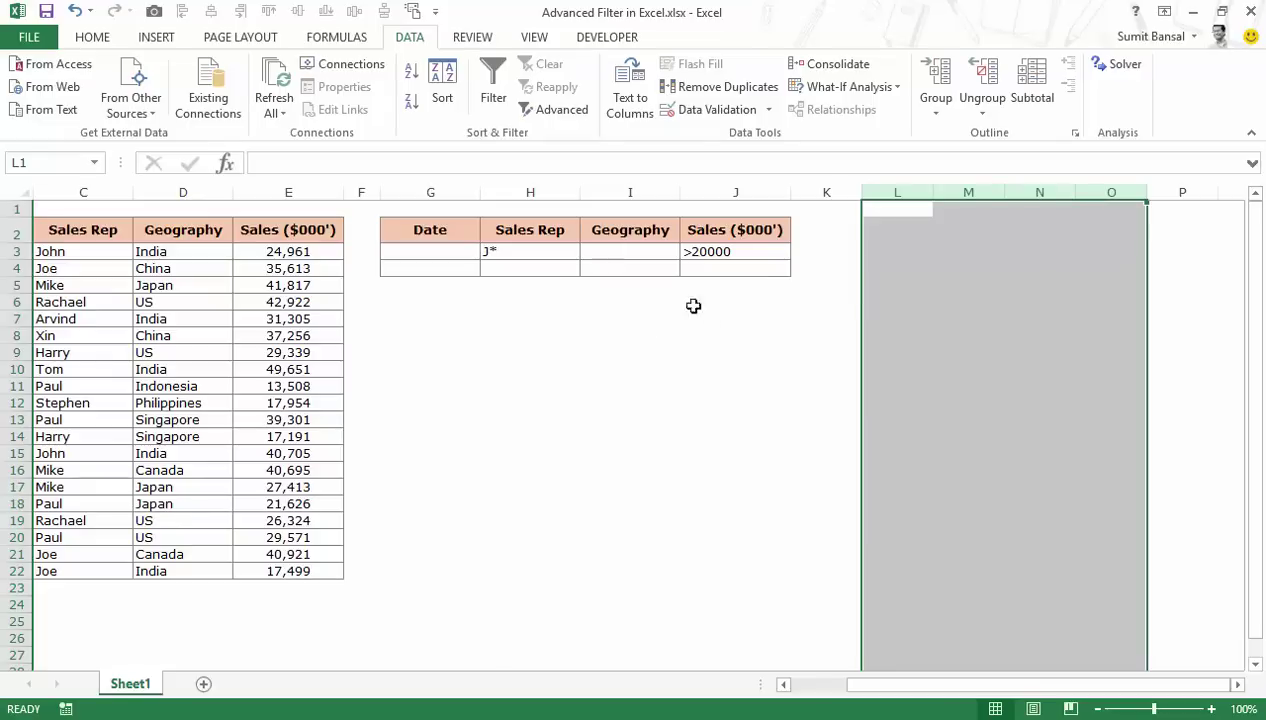
click(775, 365)
- Set Advanced Filter to copy to another location with list range B2:E22
click(548, 110)
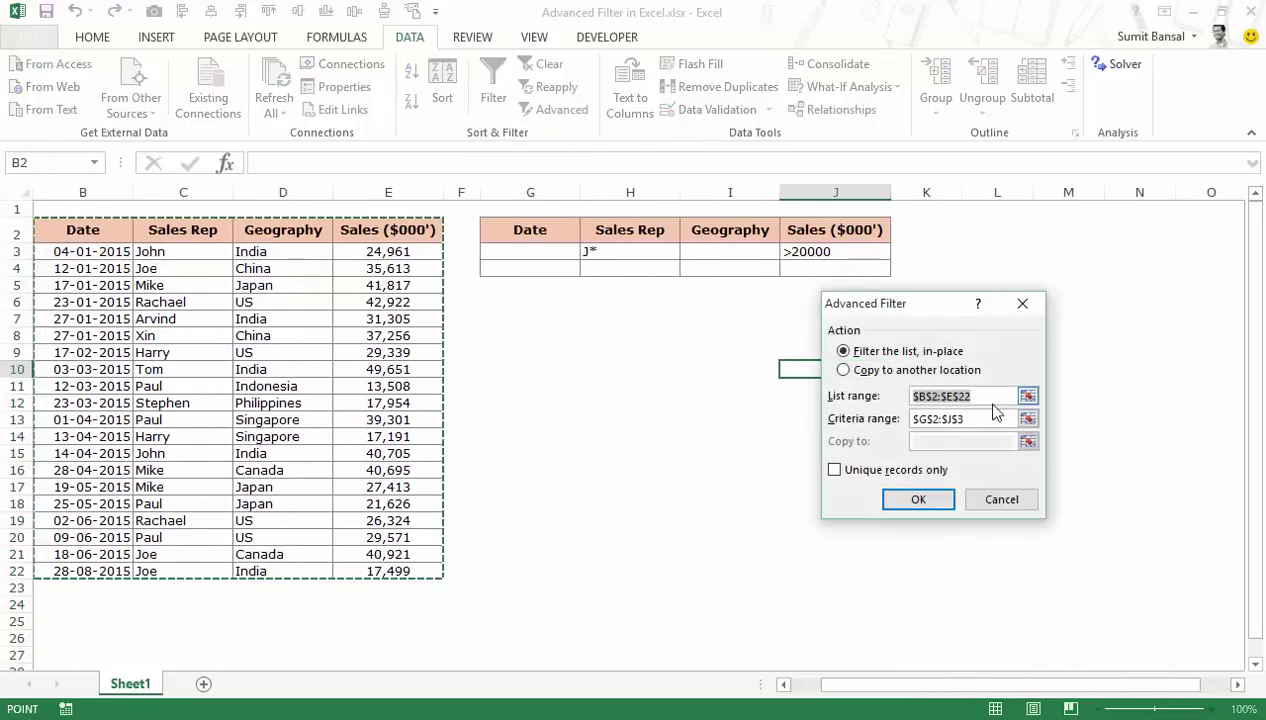
click(1027, 396)
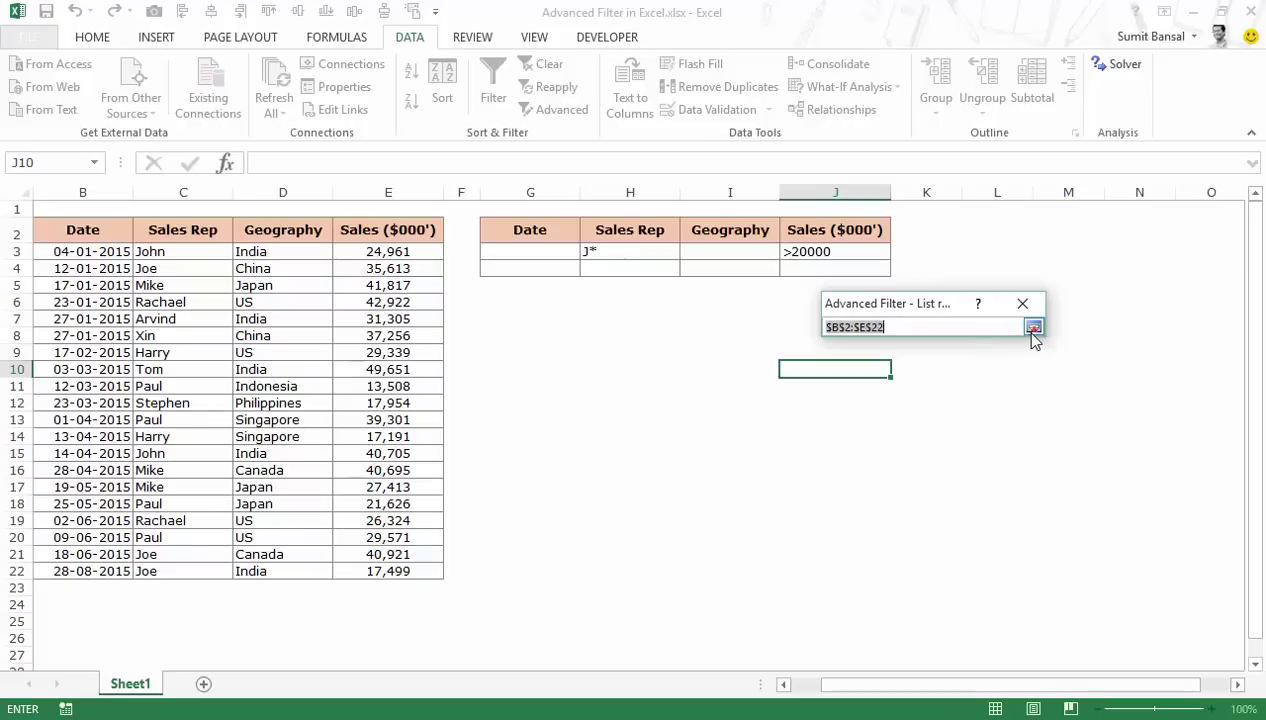
click(1033, 328)
click(878, 372)
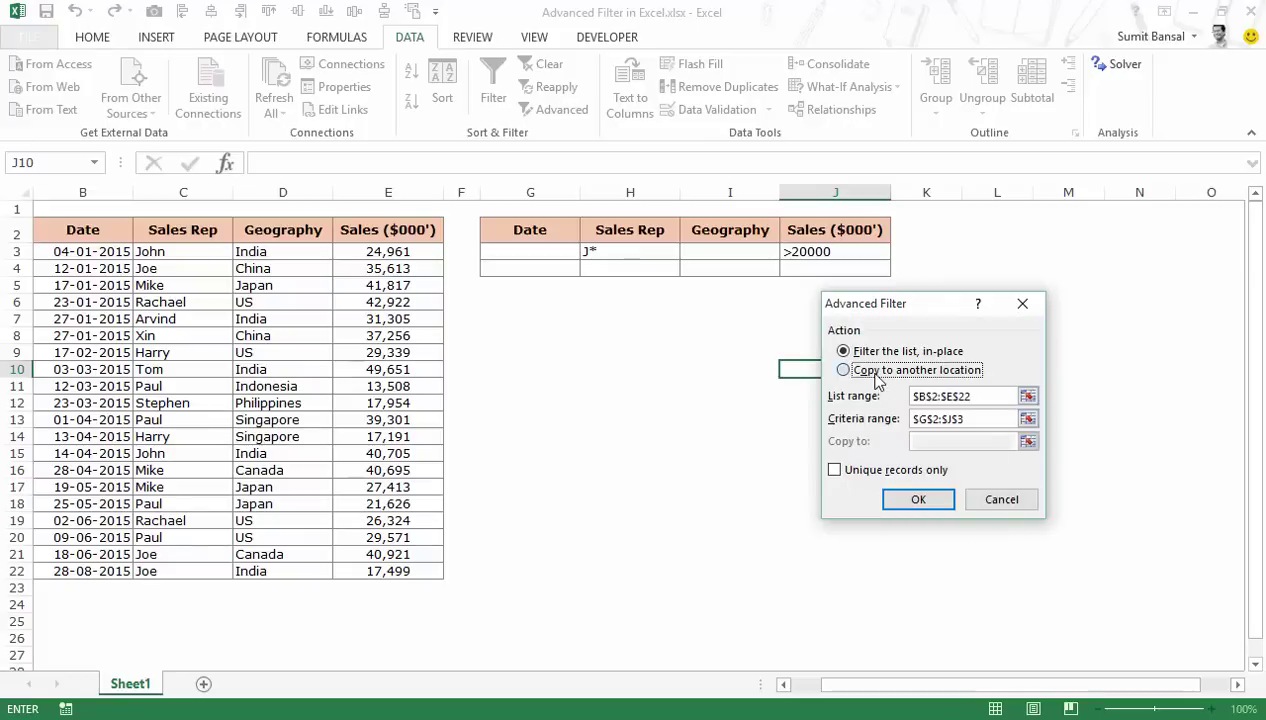
click(1027, 396)
drag(876, 686, 836, 686)
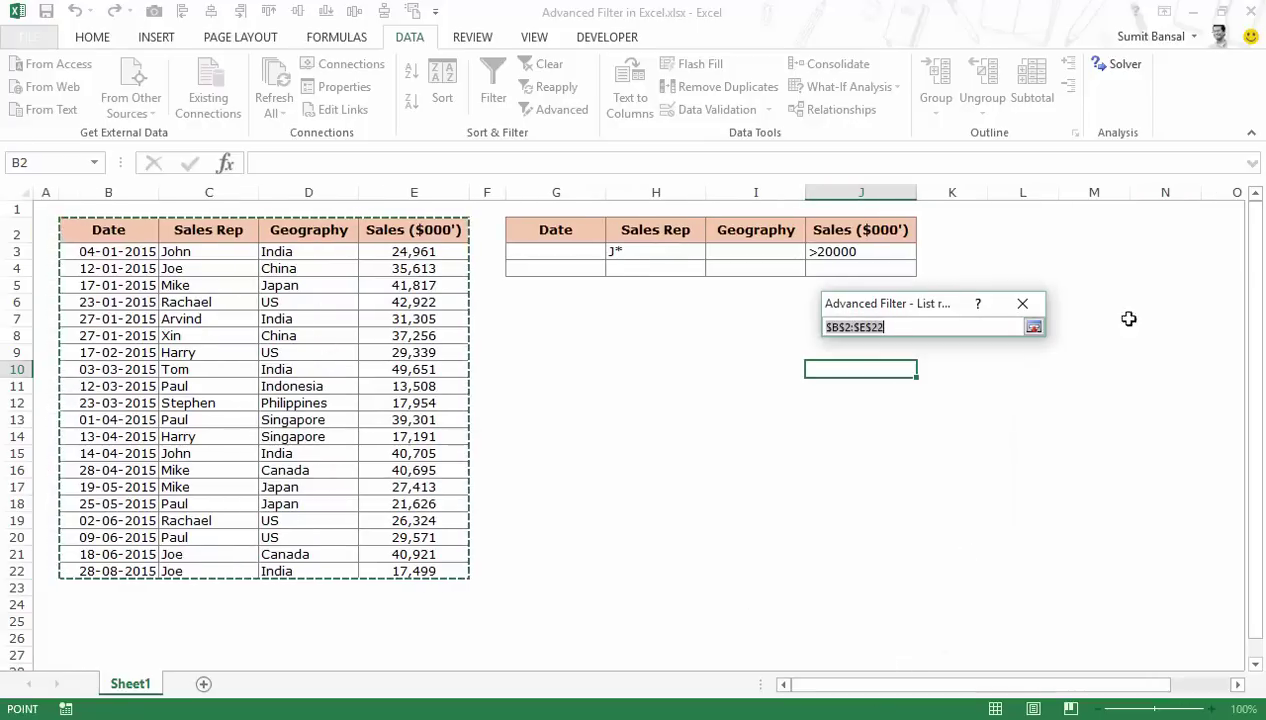
click(1033, 327)
- Set criteria G2:J3 and destination L3, extracting four J* records with sales over 20000
click(1028, 418)
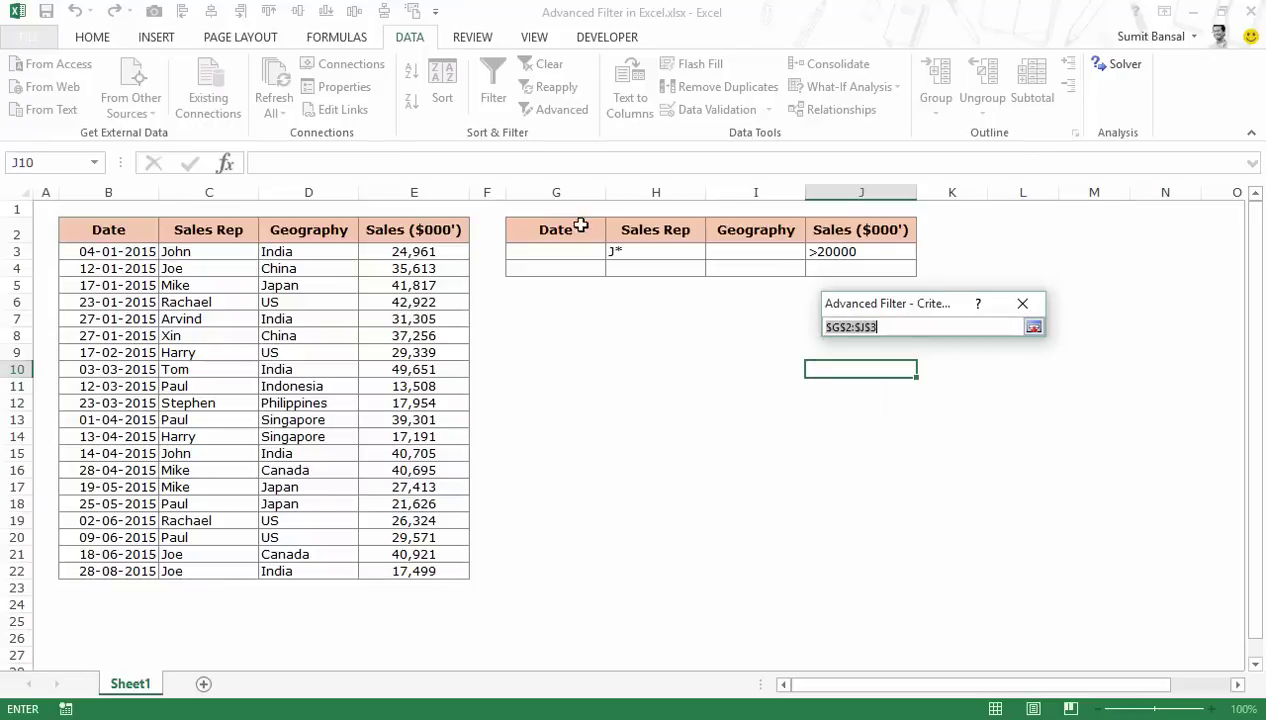
drag(562, 232, 848, 251)
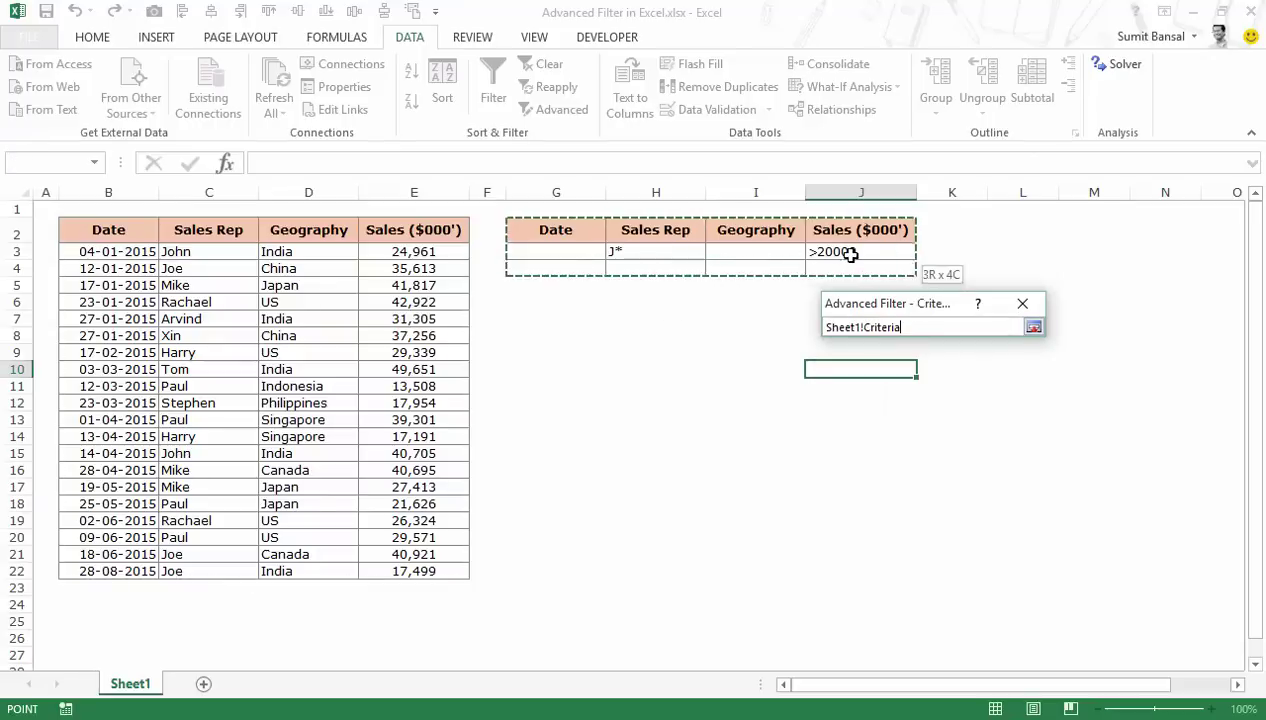
click(1033, 327)
click(1028, 441)
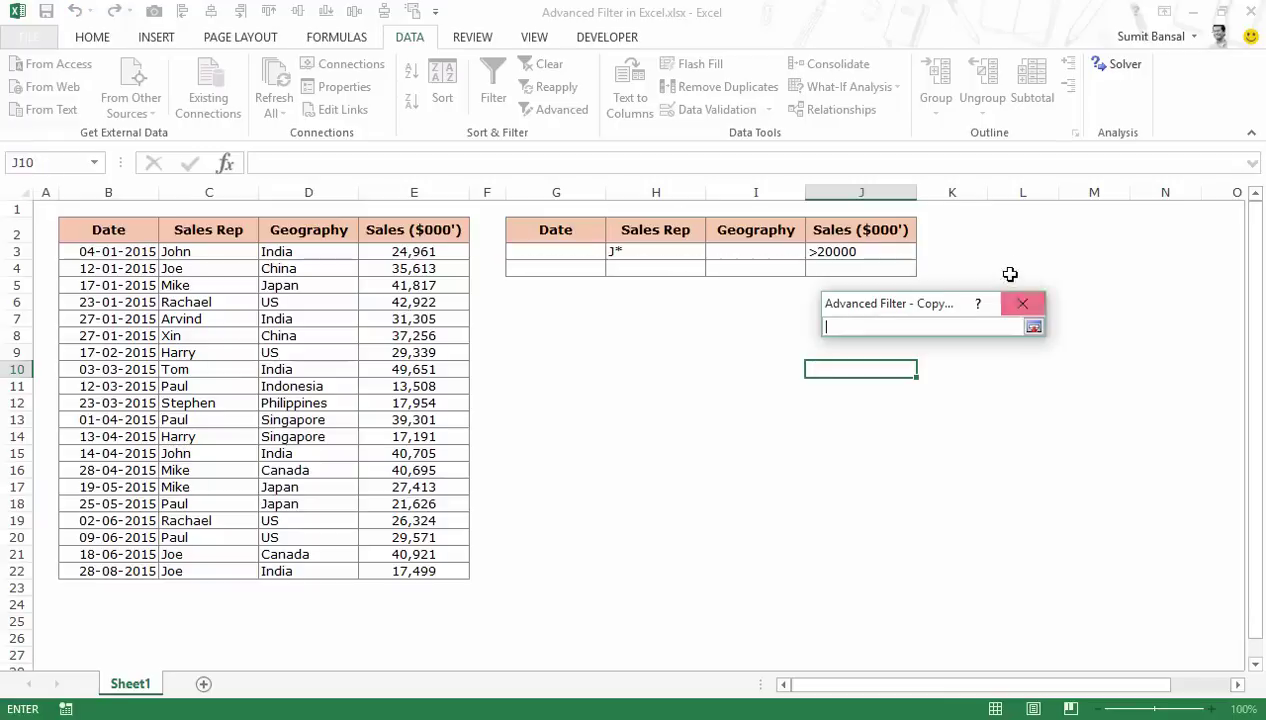
click(1009, 251)
click(1033, 327)
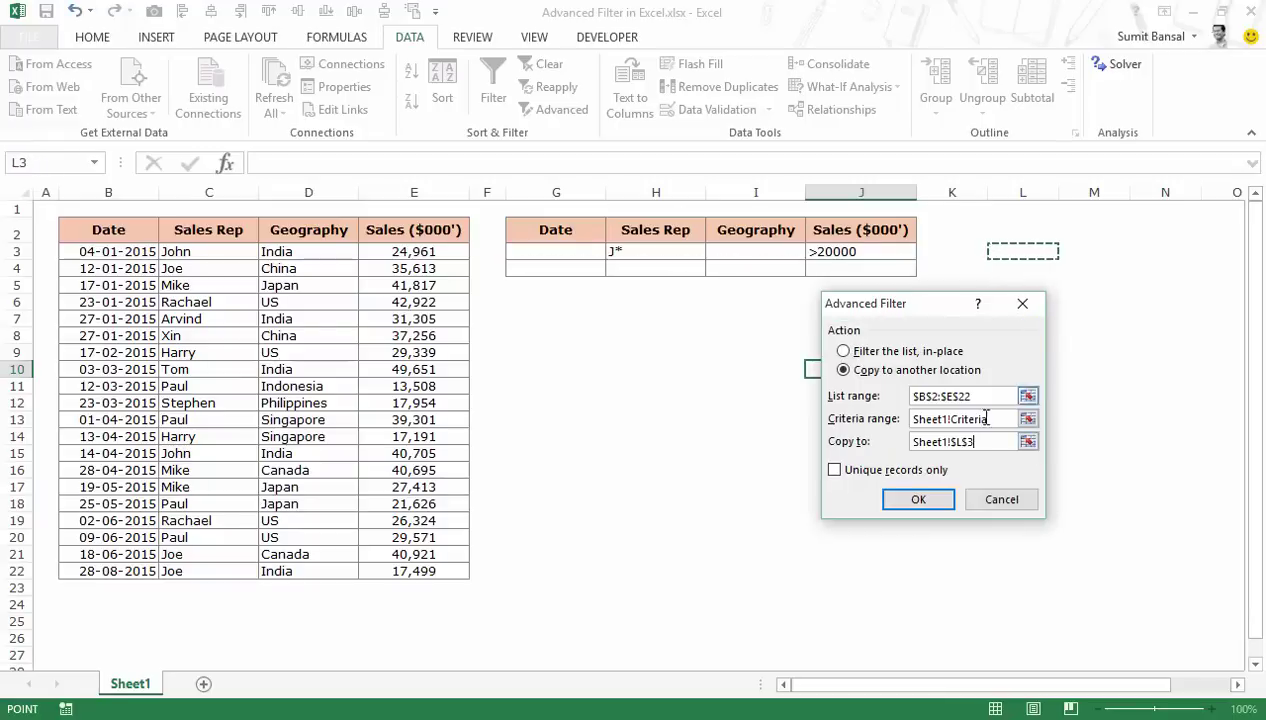
click(919, 499)
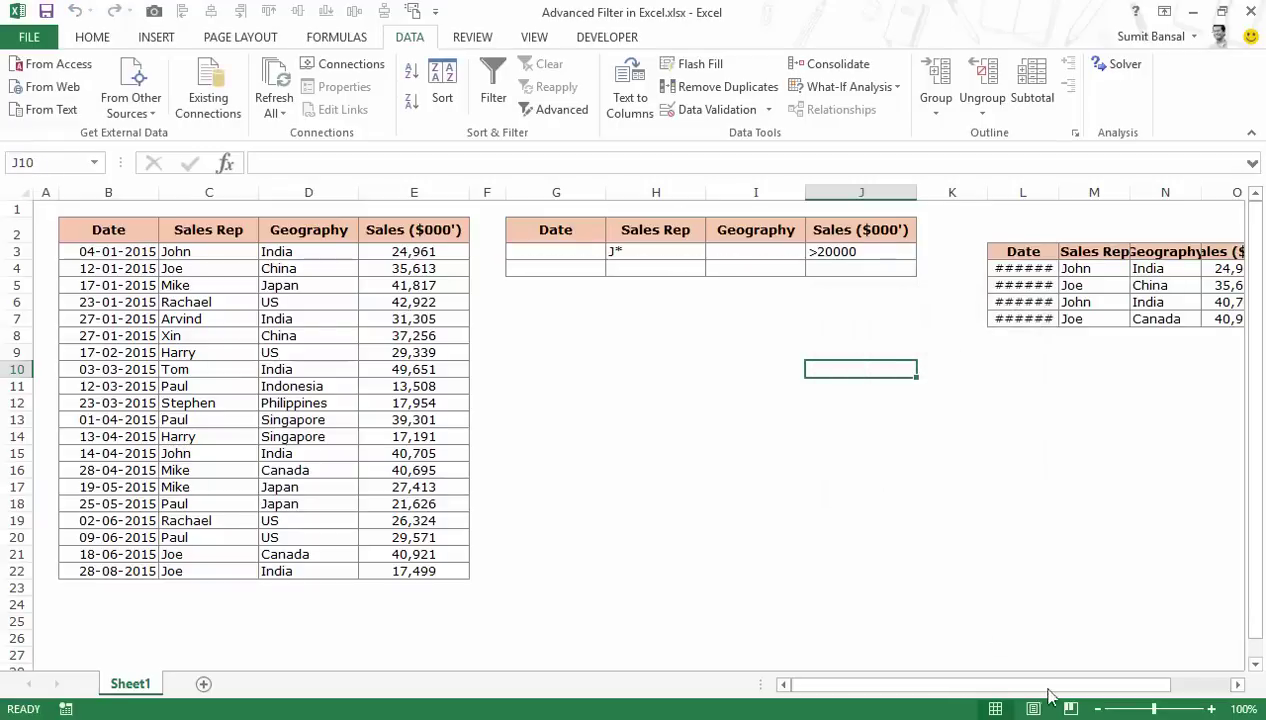
drag(1063, 697, 1169, 695)
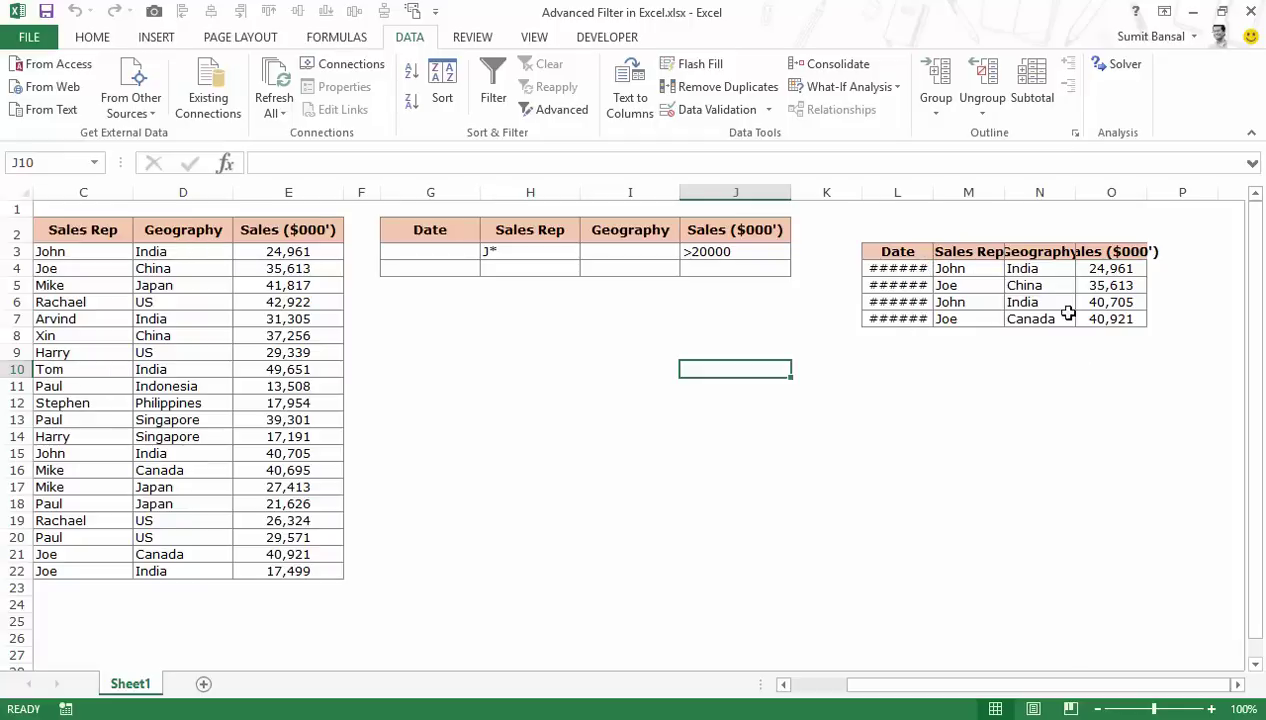
drag(979, 256, 979, 314)
drag(1108, 270, 1112, 318)
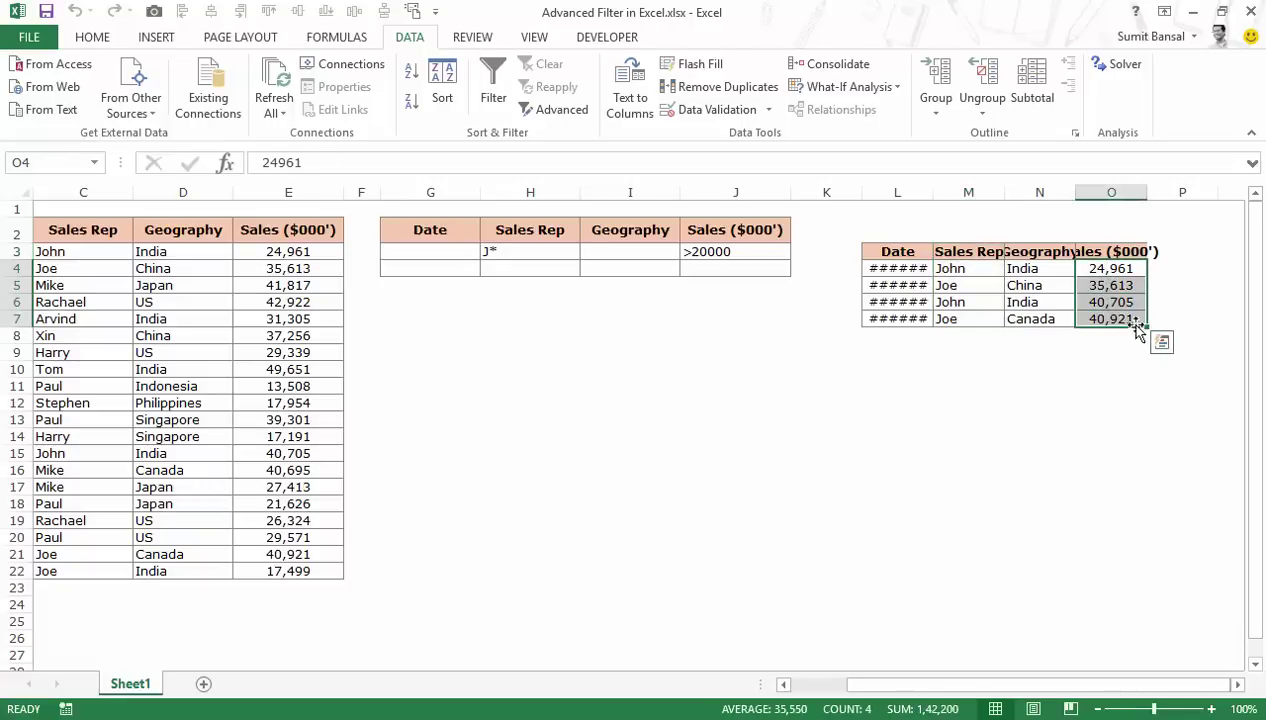